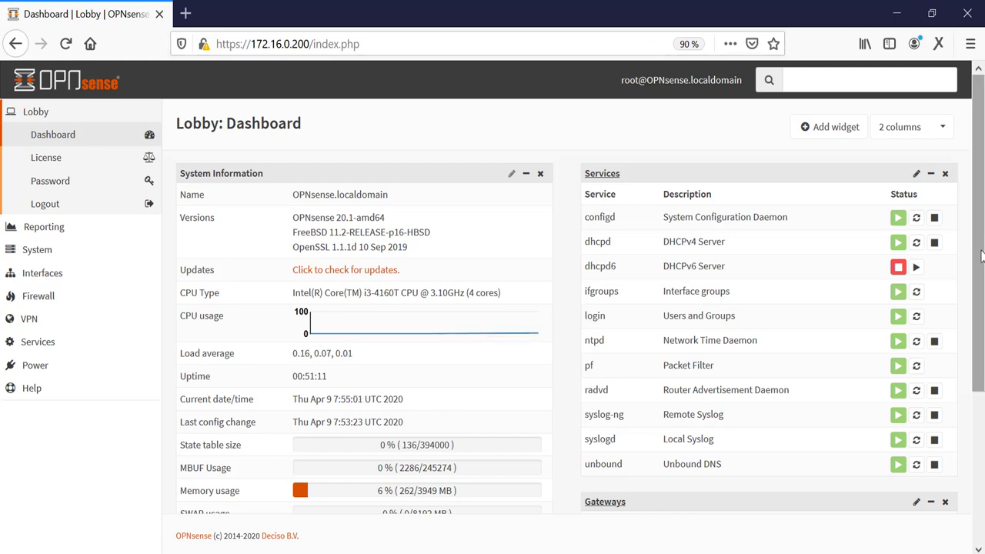
Step: Scroll down the Lobby dashboard to review the system information and running services
left_click_drag(981, 256, 979, 261)
scroll(981, 373, "down", 2)
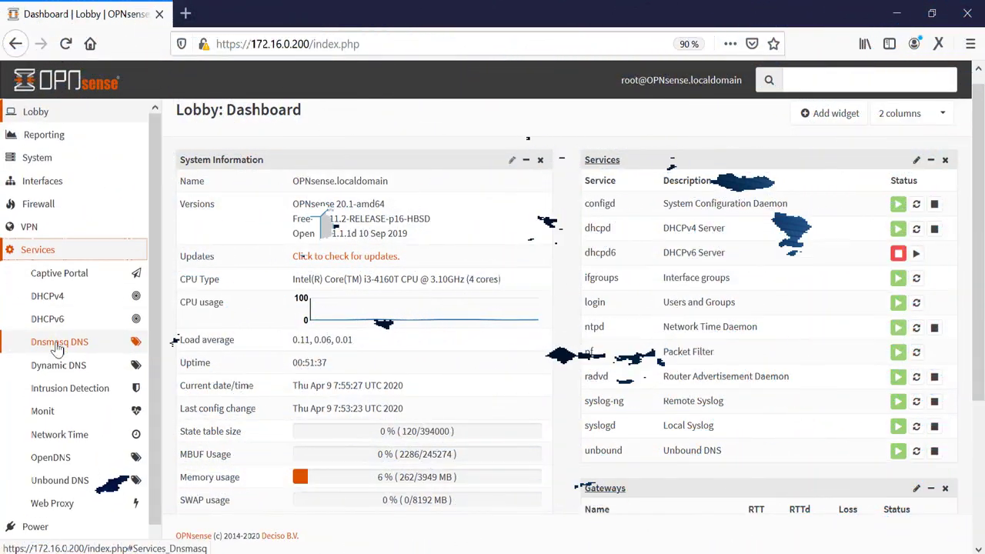
Step: Go to Web Proxy Administration's Remote Access Control Lists tab
left_click(63, 504)
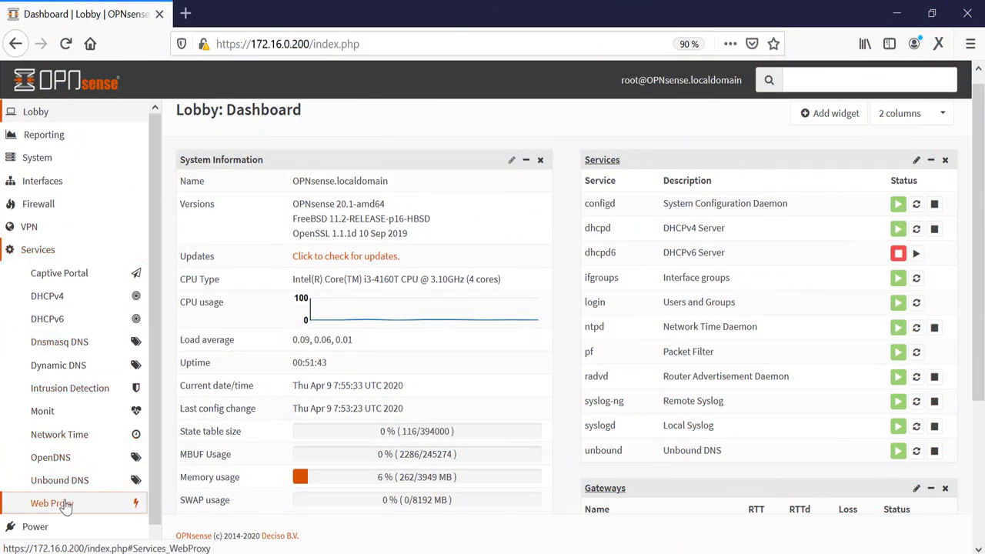
left_click(66, 527)
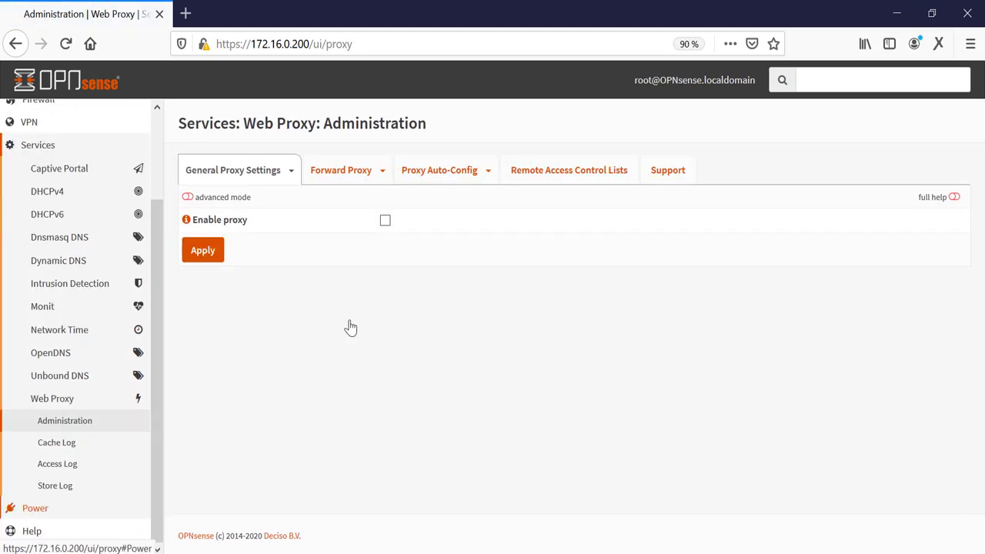
left_click(552, 173)
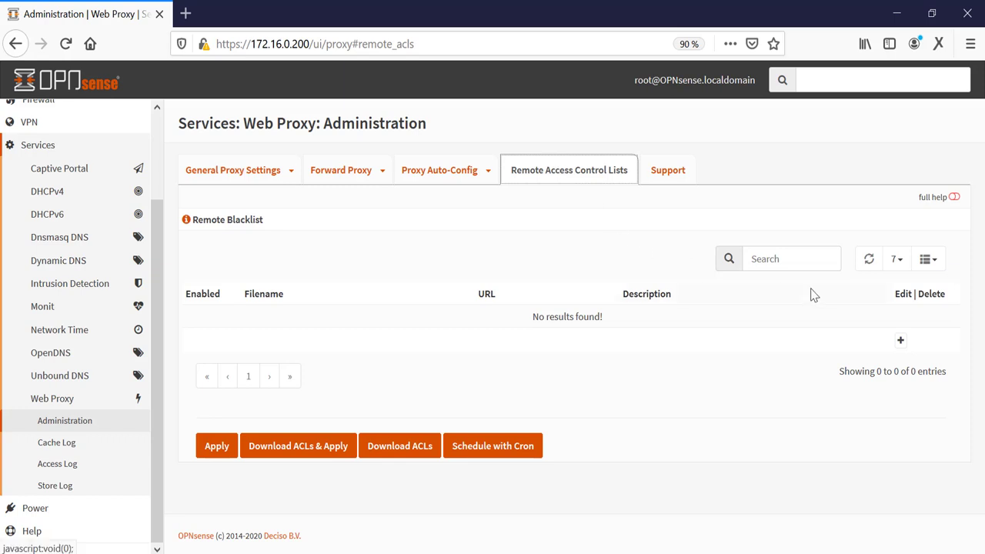
Step: Add remote blacklist 'UT1' with the blacklists.tar.gz URL and description 'UT1 webfilter'
left_click(901, 341)
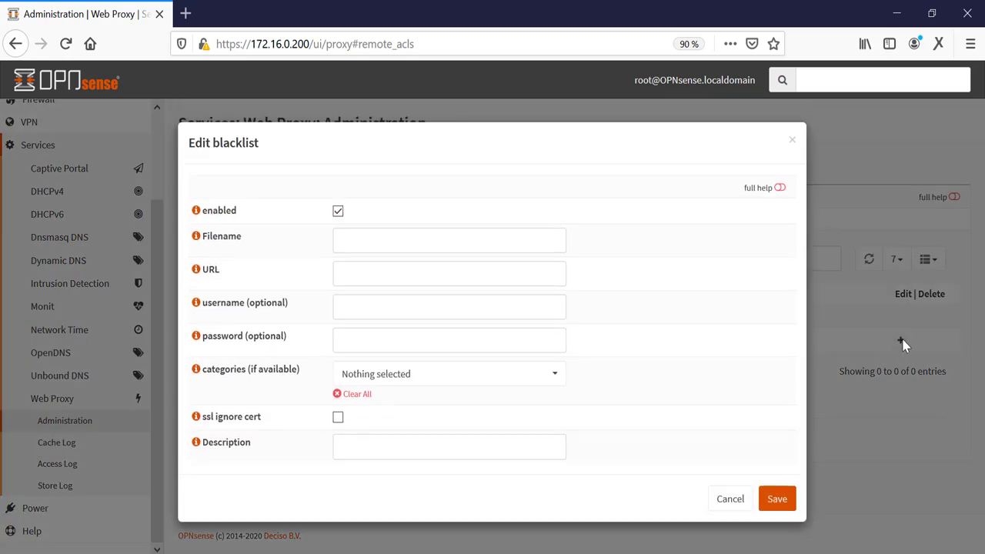
left_click(383, 241)
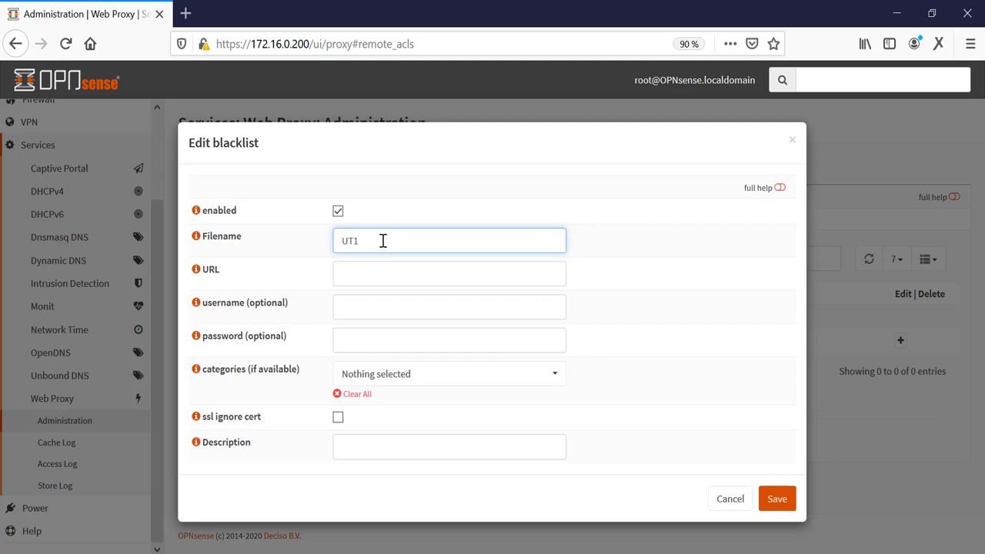
key("Tab")
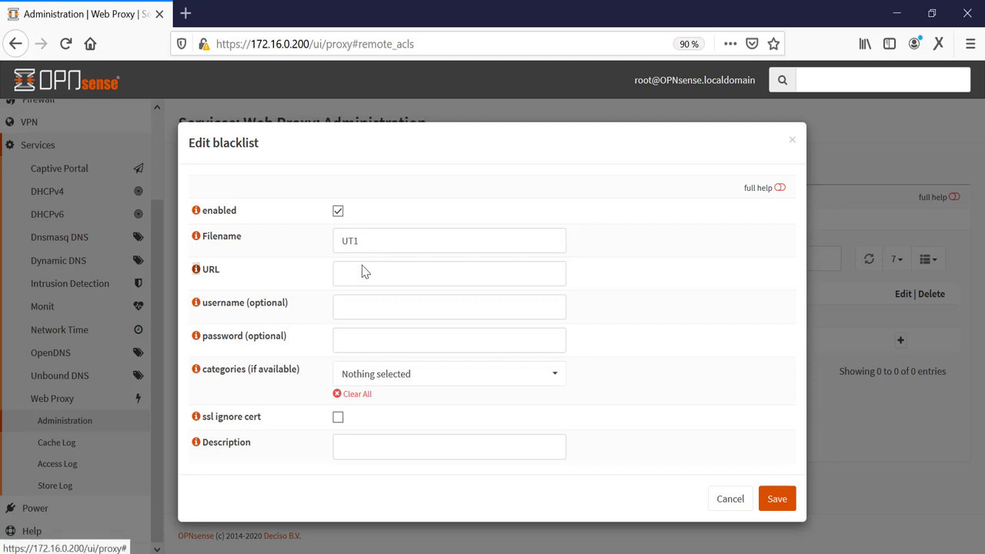
left_click(352, 279)
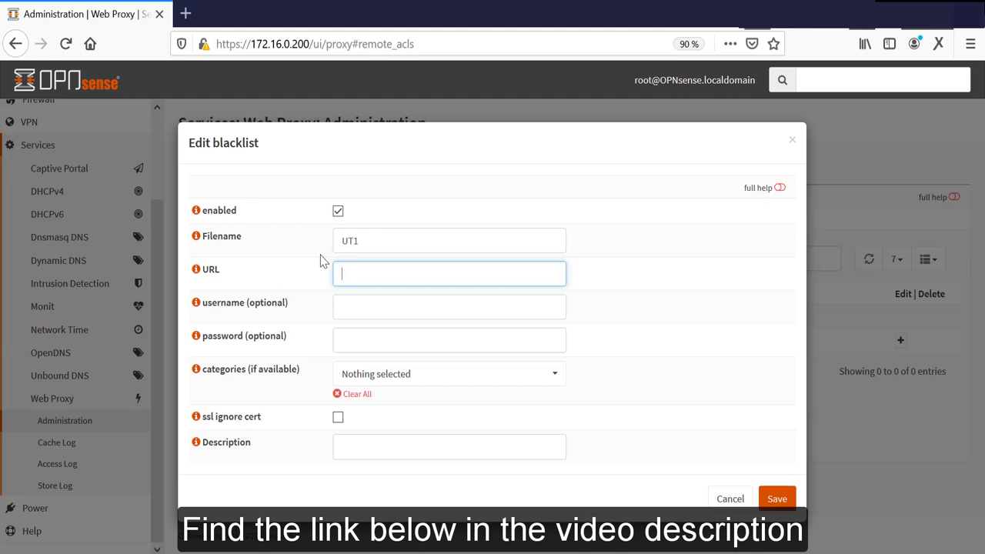
key("ctrl+v")
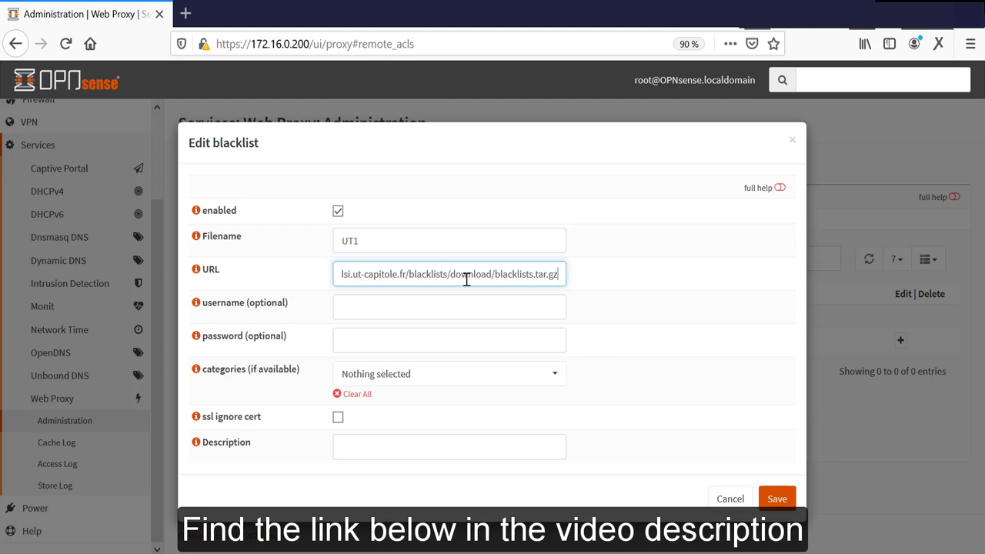
left_click_drag(555, 277, 304, 283)
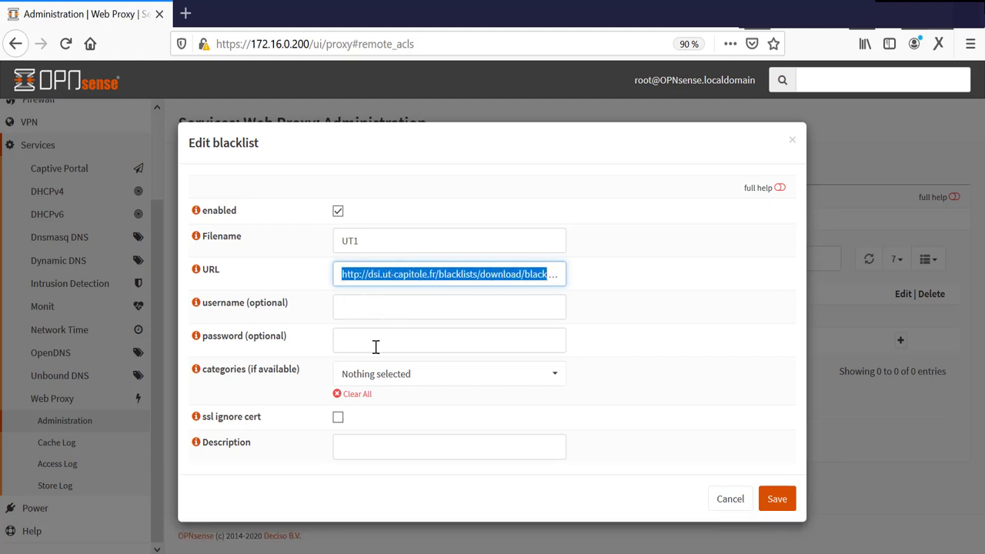
left_click(364, 448)
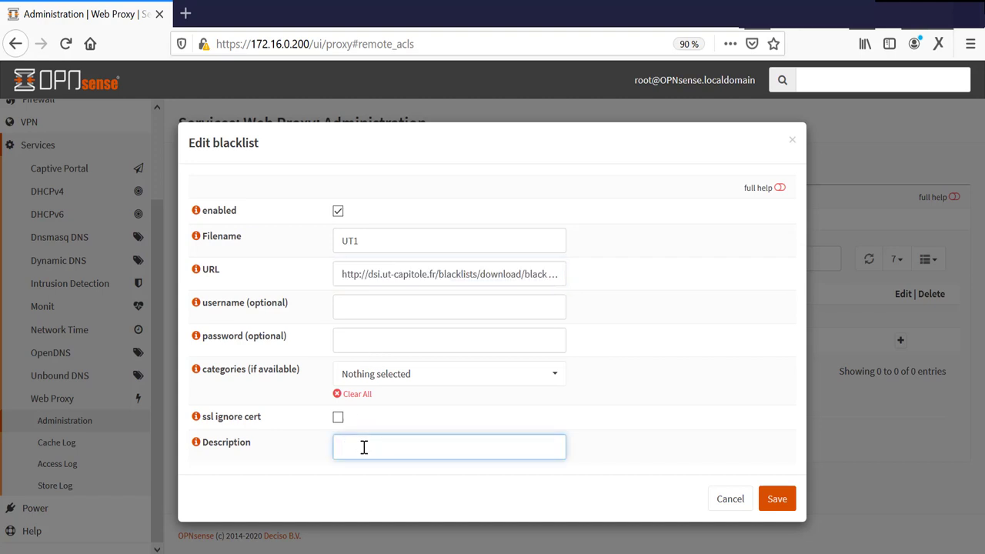
type("UT1 webfilter")
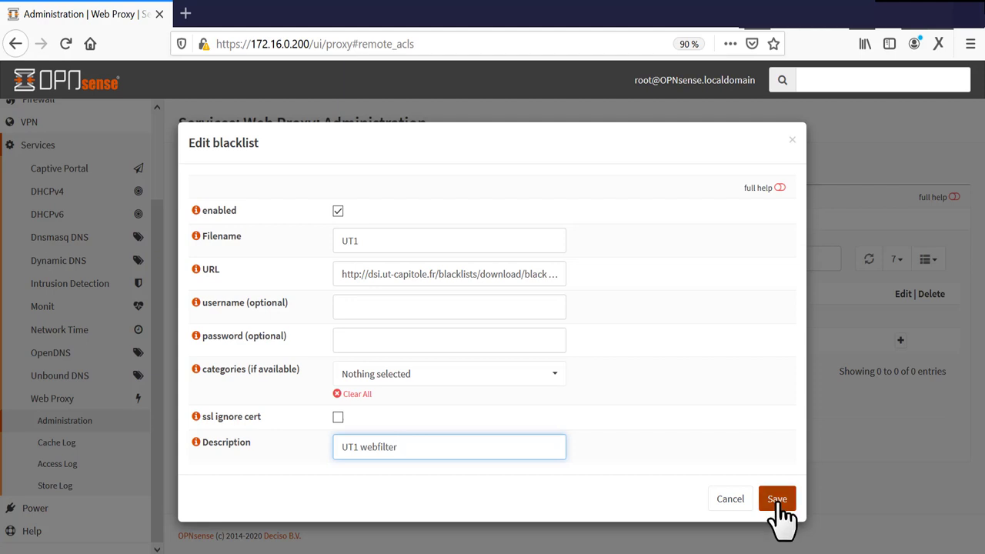
left_click(778, 501)
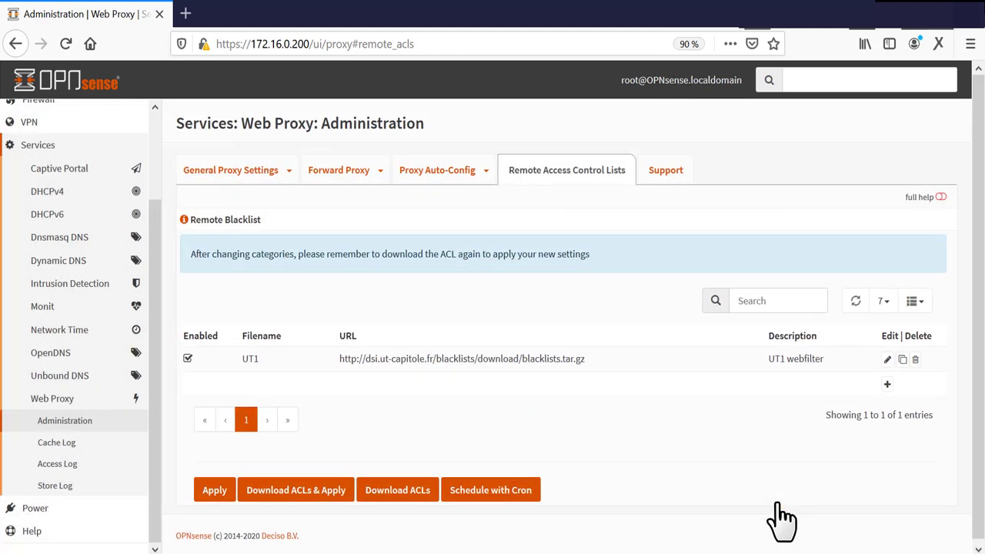
Step: Download and apply the UT1 ACLs, then reopen the UT1 entry for editing
left_click(298, 487)
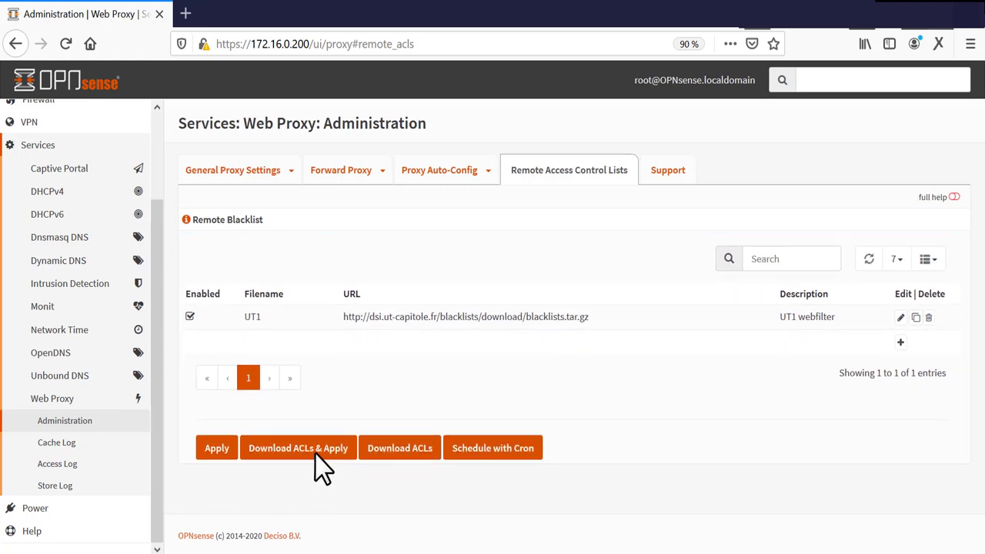
left_click(324, 457)
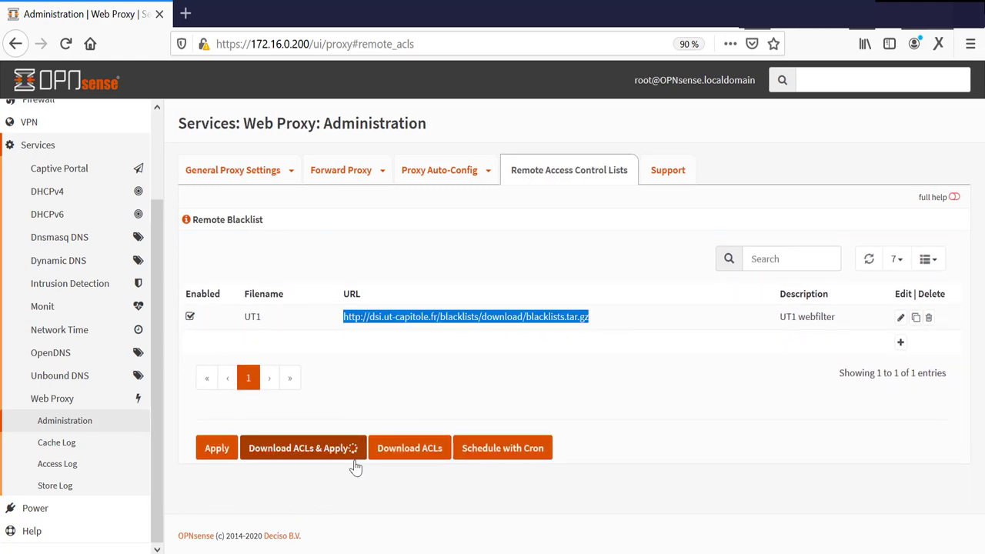
key("ctrl+0")
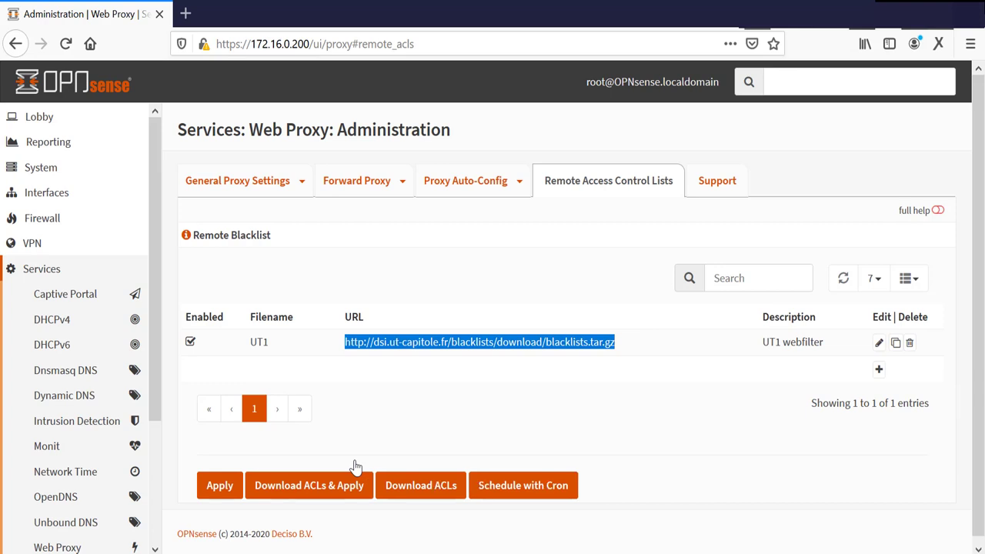
left_click(880, 344)
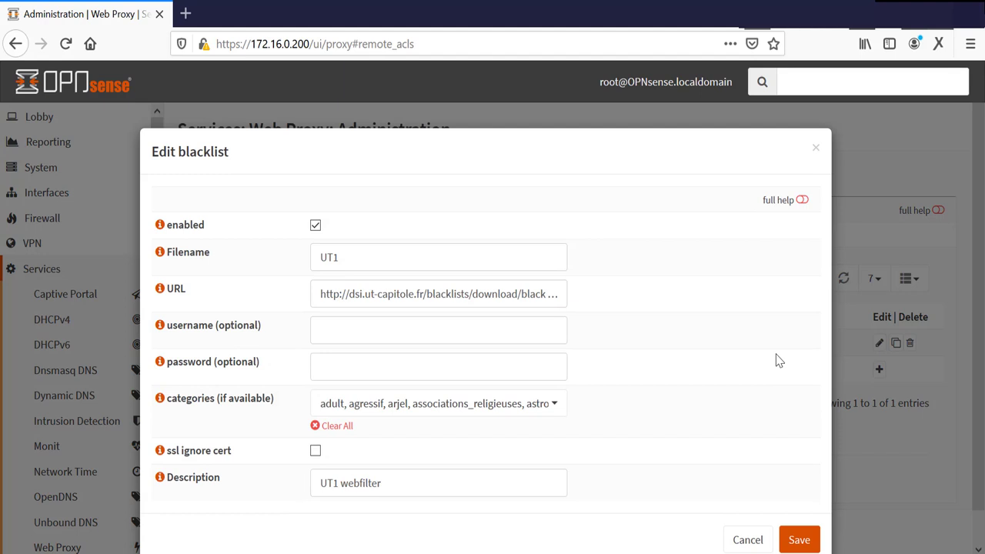
Step: Confirm all UT1 categories, adult through webmail, stay selected and save the entry
left_click(444, 408)
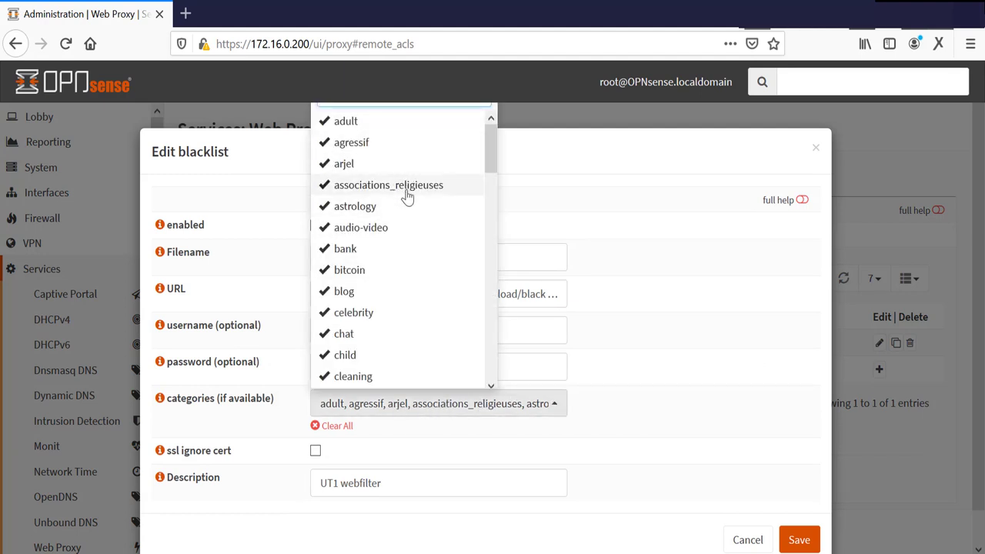
left_click_drag(490, 155, 490, 377)
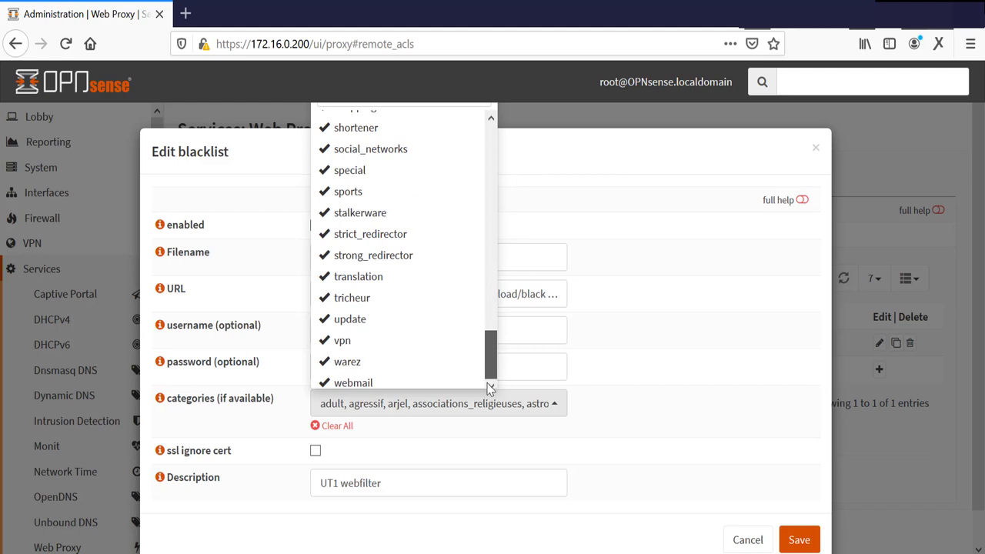
left_click_drag(490, 368, 486, 125)
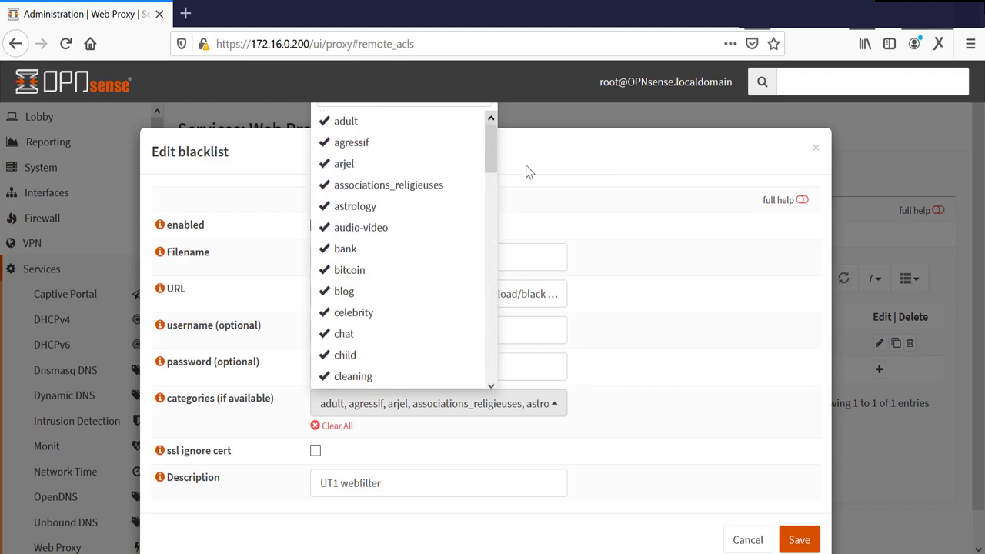
left_click(685, 258)
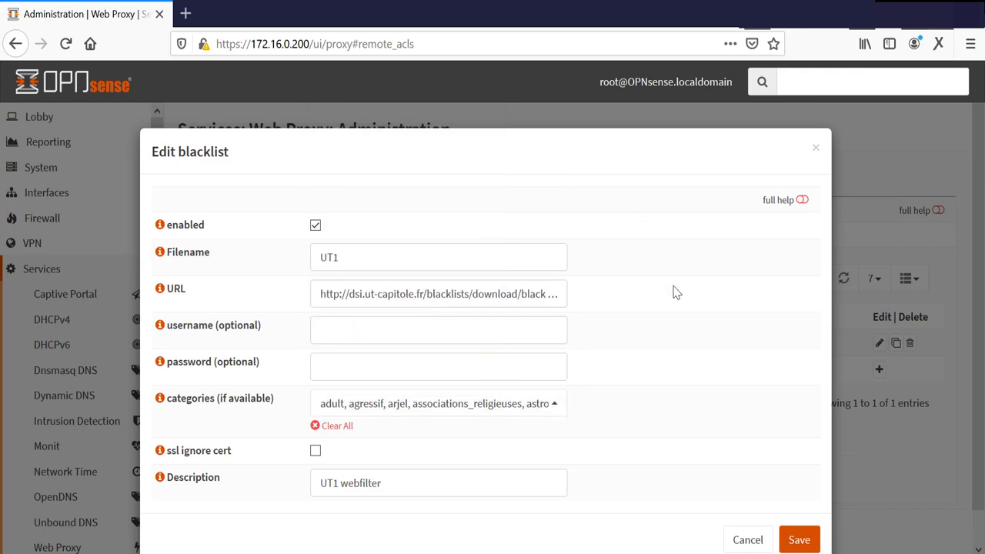
left_click(805, 542)
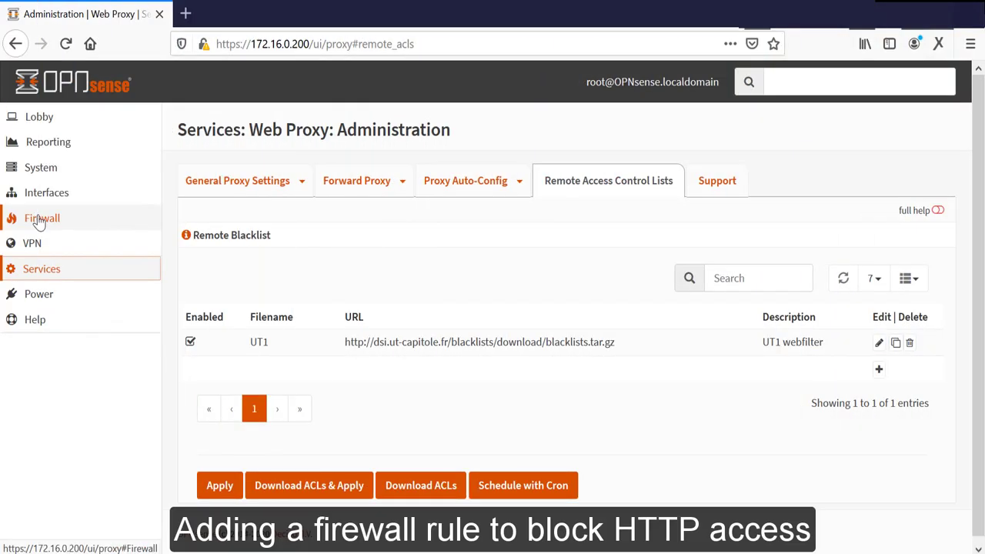
Step: Add a new rule on the Firewall: Rules: LAN page
left_click(38, 221)
left_click(46, 269)
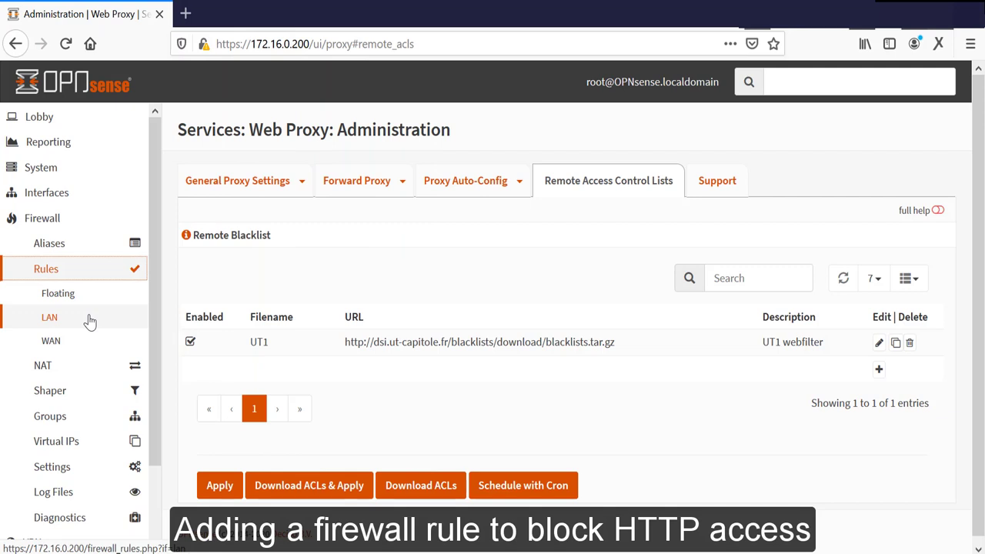
left_click(88, 319)
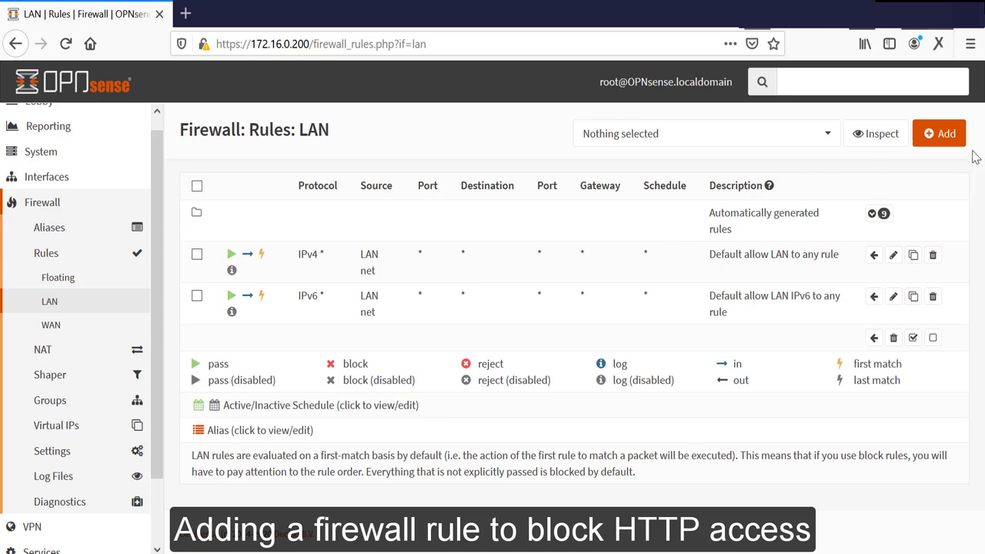
left_click(953, 134)
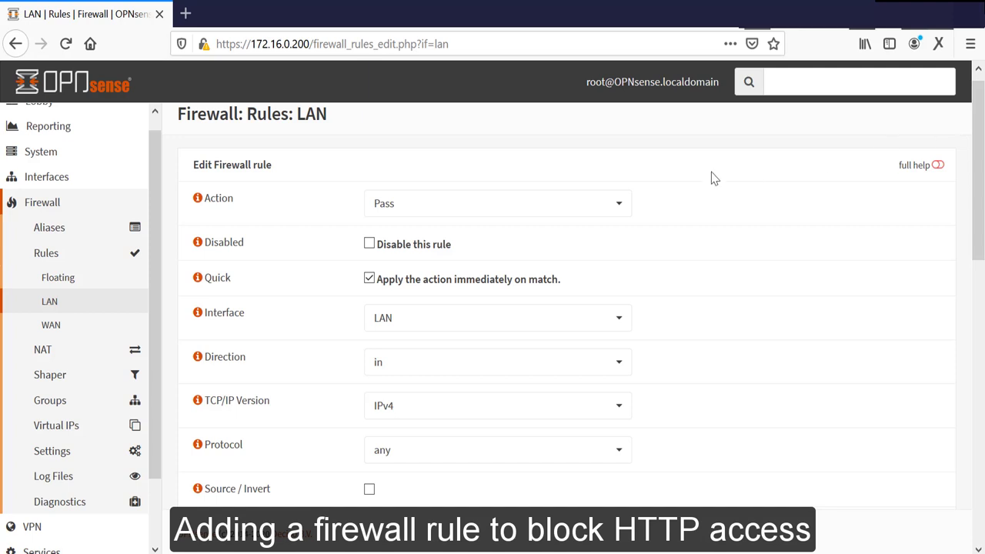
Step: Set the new LAN rule's action to Block and its protocol to TCP/UDP
left_click(624, 206)
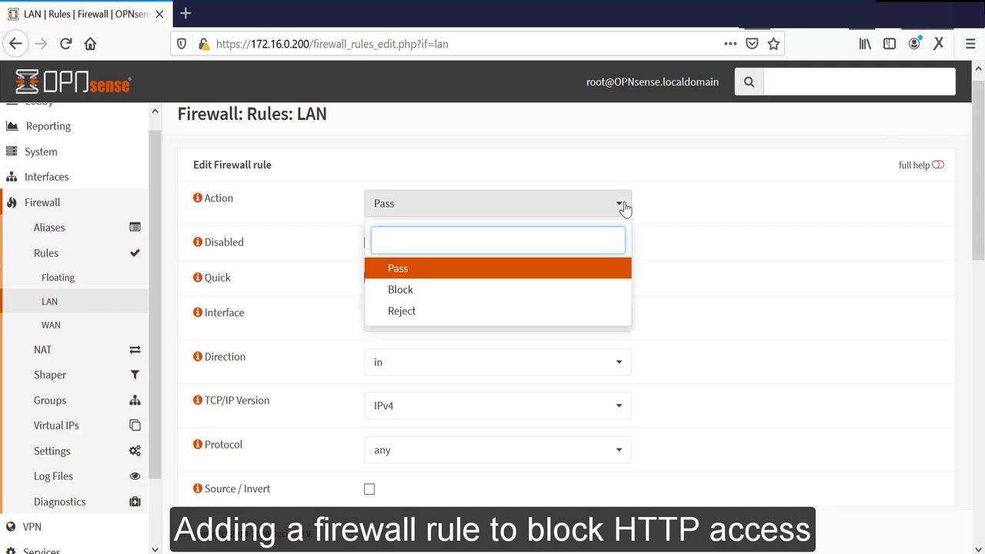
left_click(528, 289)
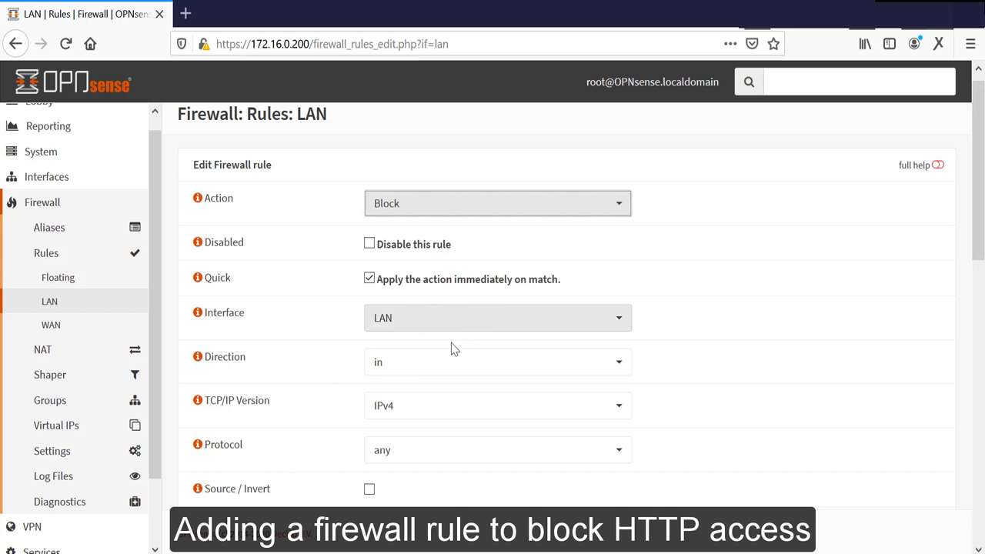
left_click(429, 452)
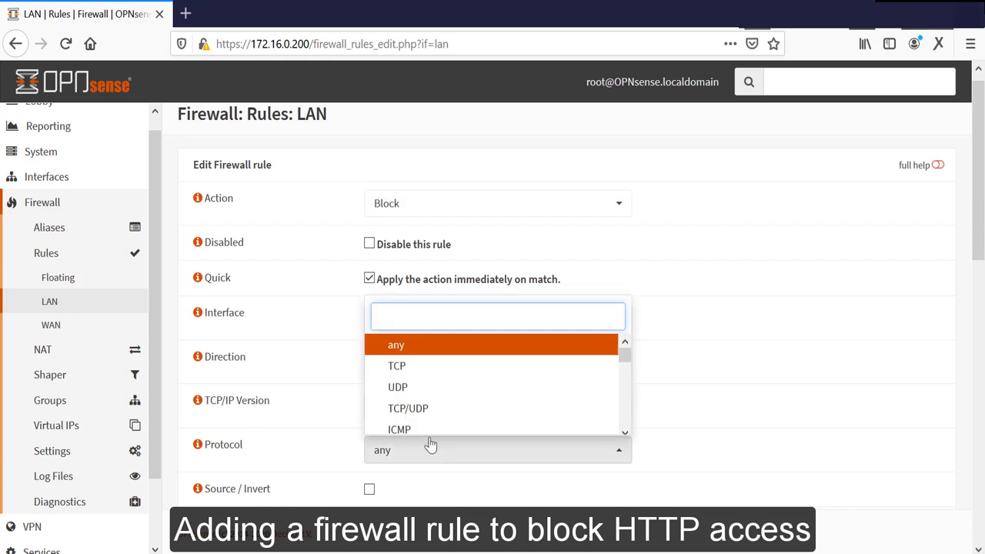
left_click(416, 416)
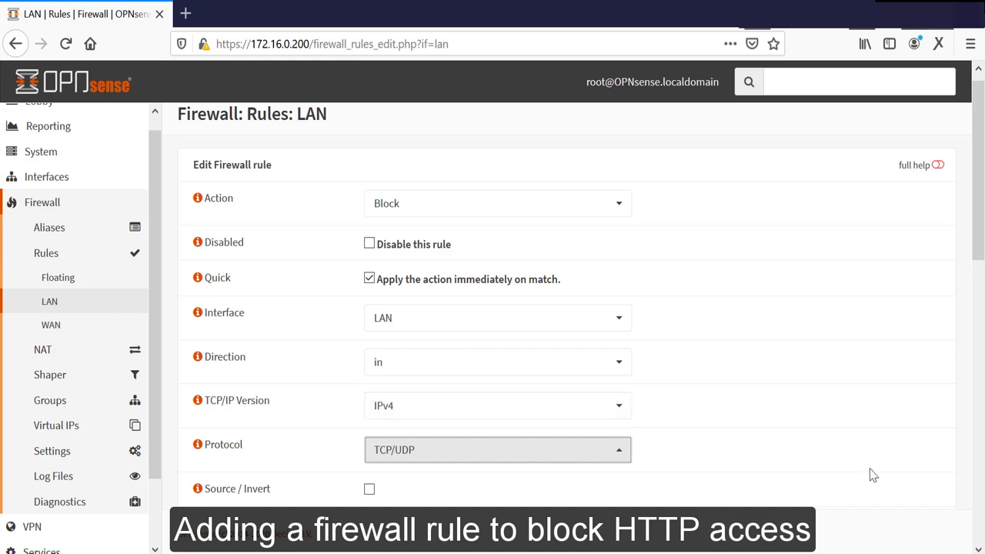
key("Down")
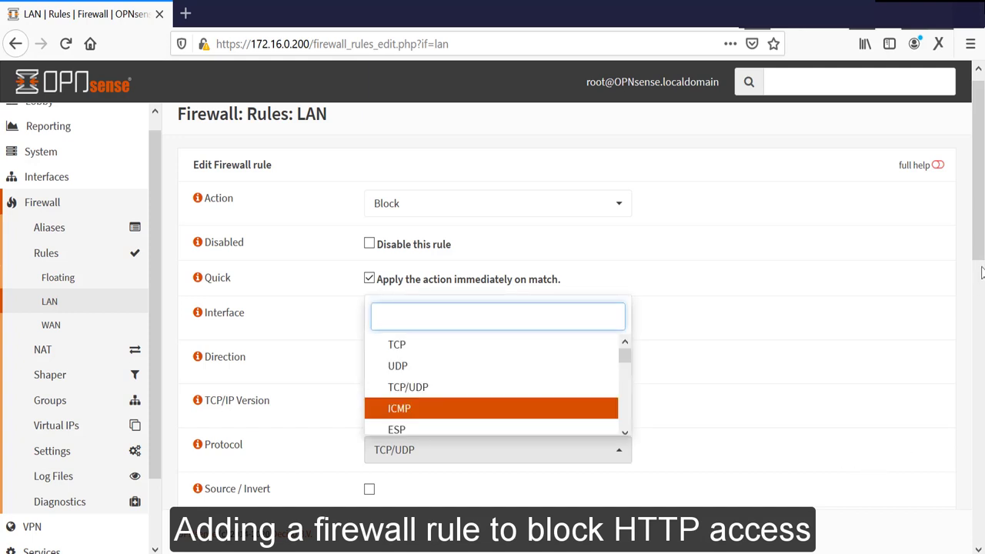
scroll(978, 270, "down", 1)
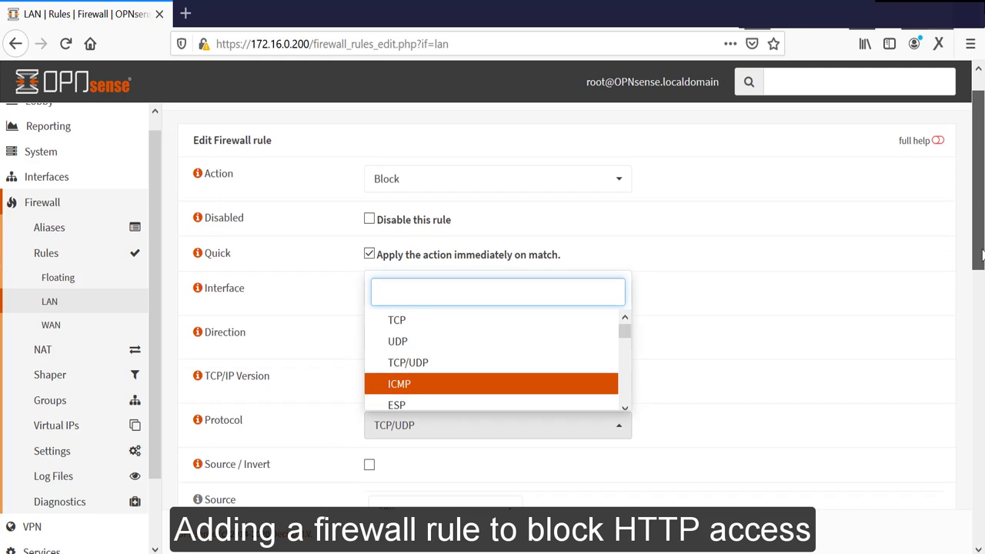
left_click(458, 367)
left_click_drag(980, 135, 981, 189)
Step: Set the rule's source to LAN net and destination port range to HTTP–HTTP
left_click(432, 392)
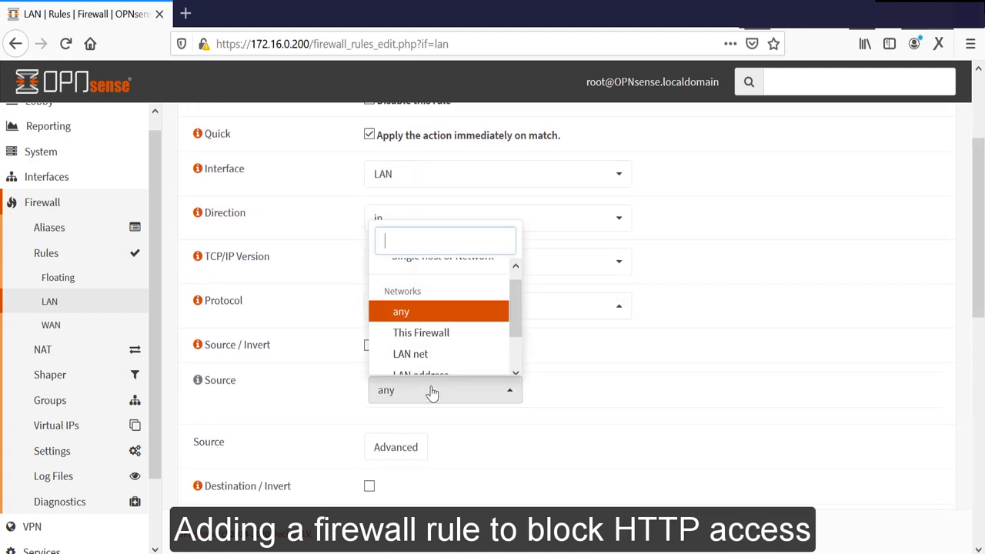
left_click(410, 354)
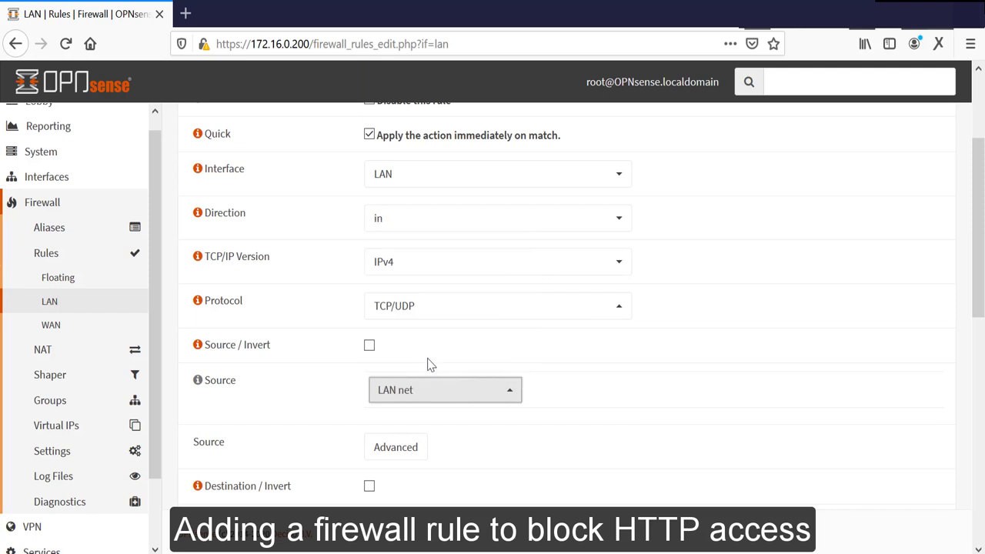
left_click_drag(980, 231, 980, 235)
left_click_drag(982, 290, 979, 350)
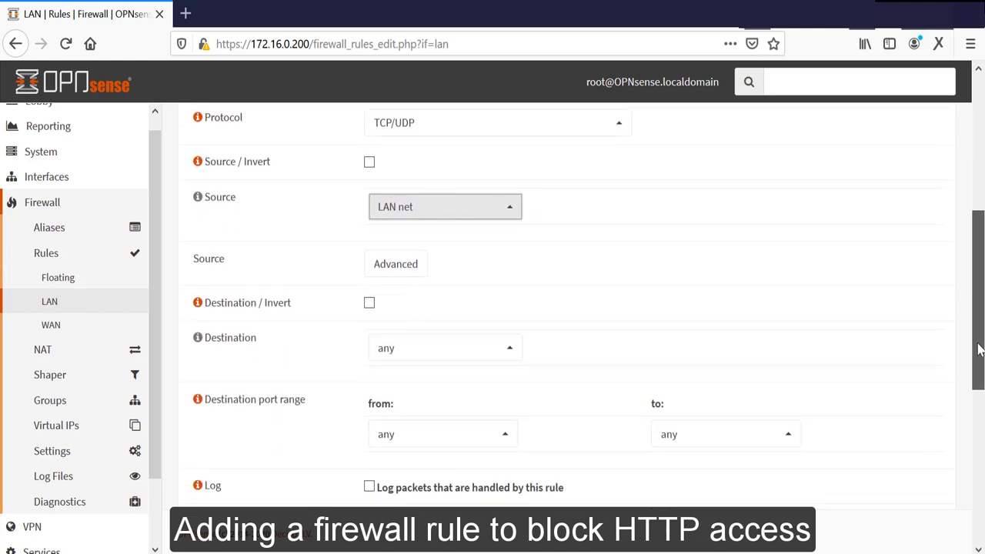
left_click(473, 445)
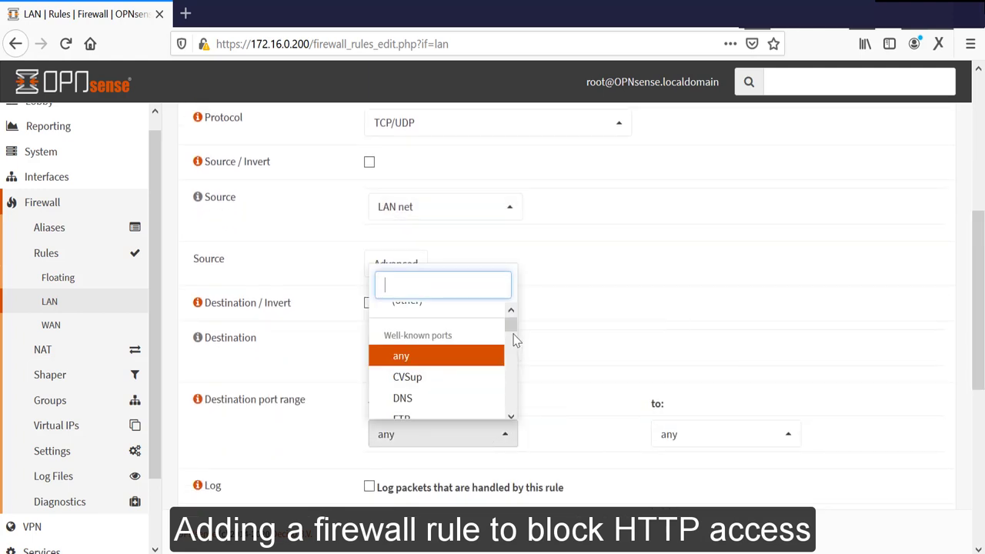
scroll(512, 333, "down", 2)
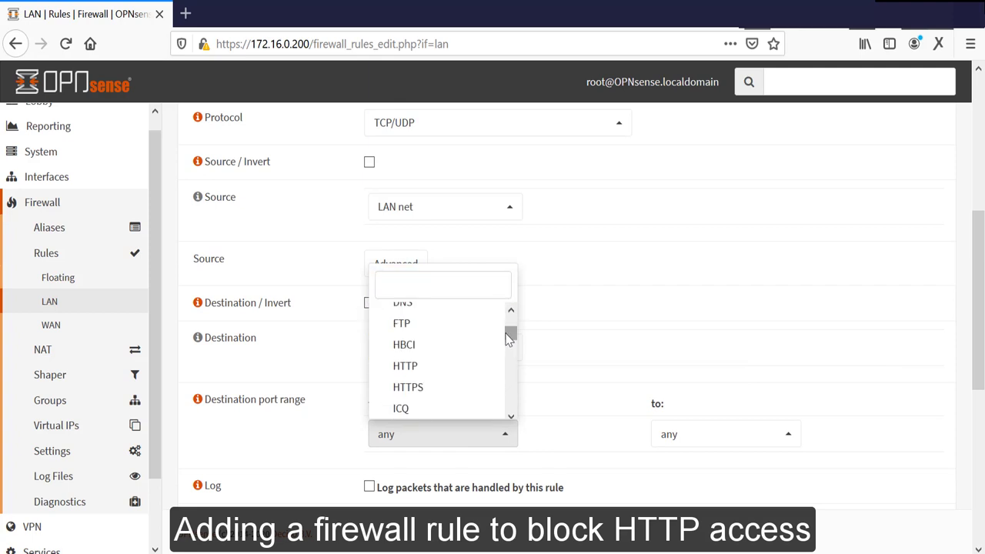
left_click(428, 368)
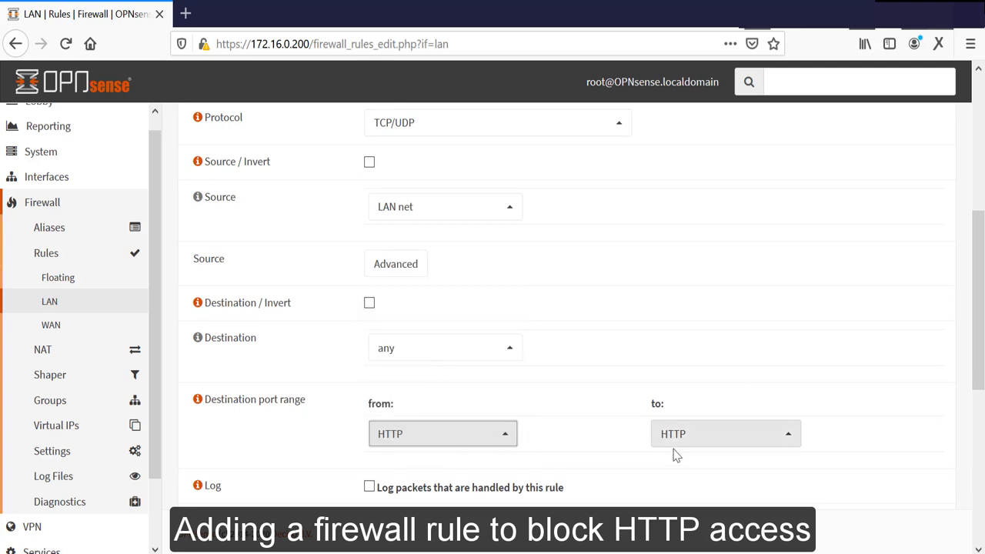
left_click_drag(982, 260, 982, 307)
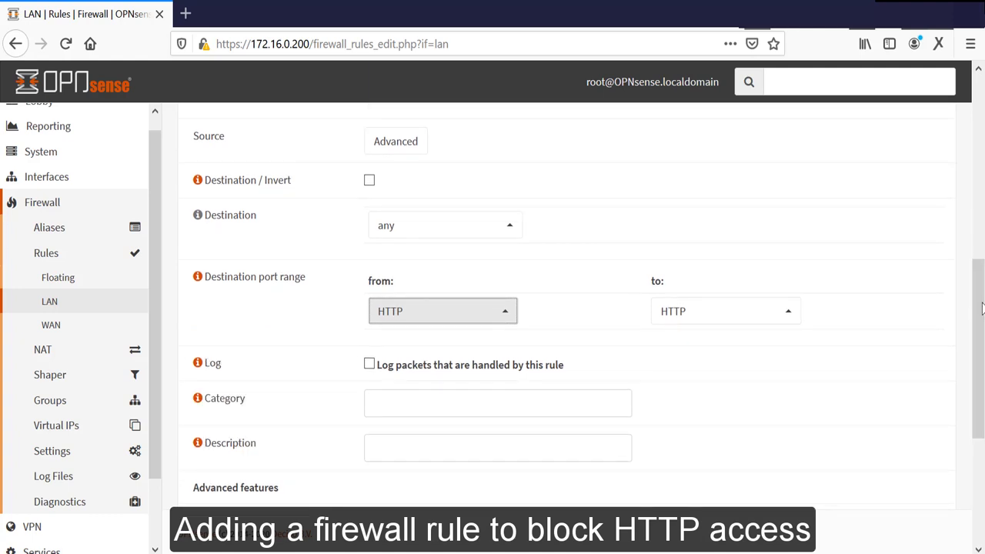
Step: Give the rule category 'Block Proxy Bypass' and description 'Block HTTP Bypass', then save
left_click(489, 408)
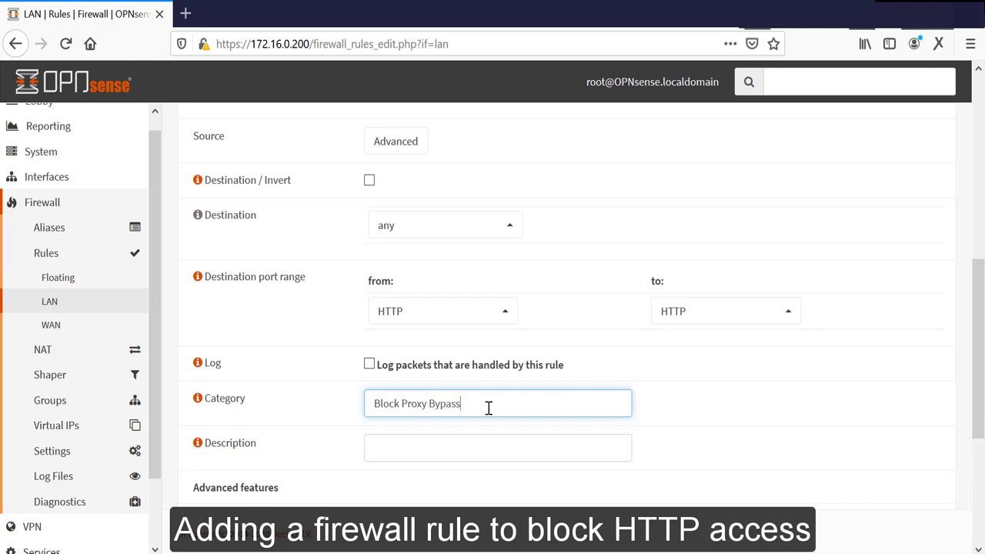
left_click(448, 450)
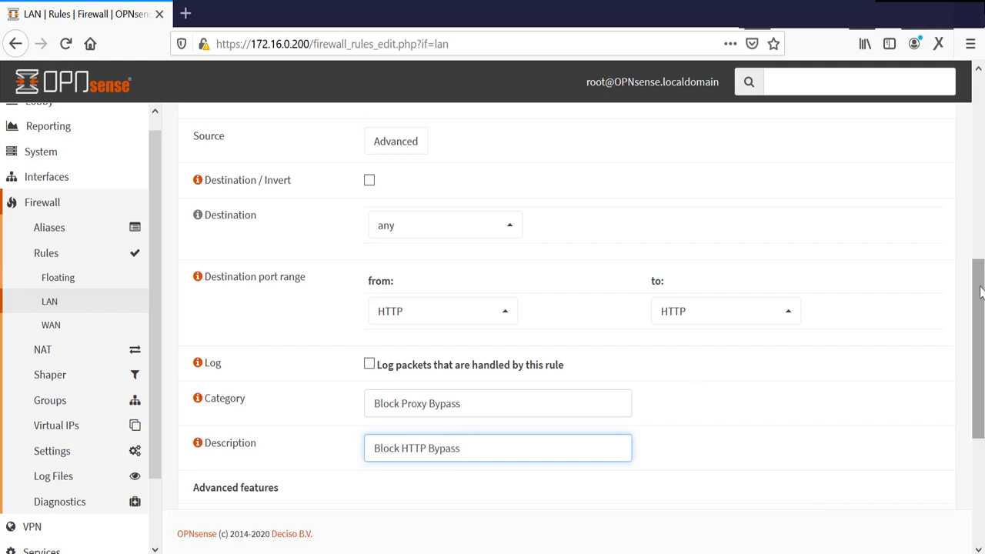
left_click_drag(982, 293, 973, 407)
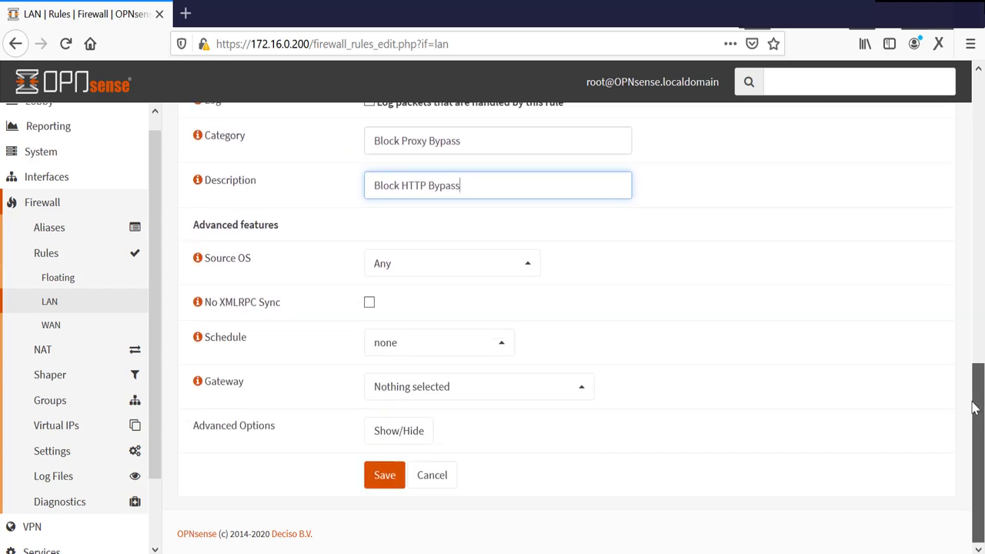
left_click(388, 477)
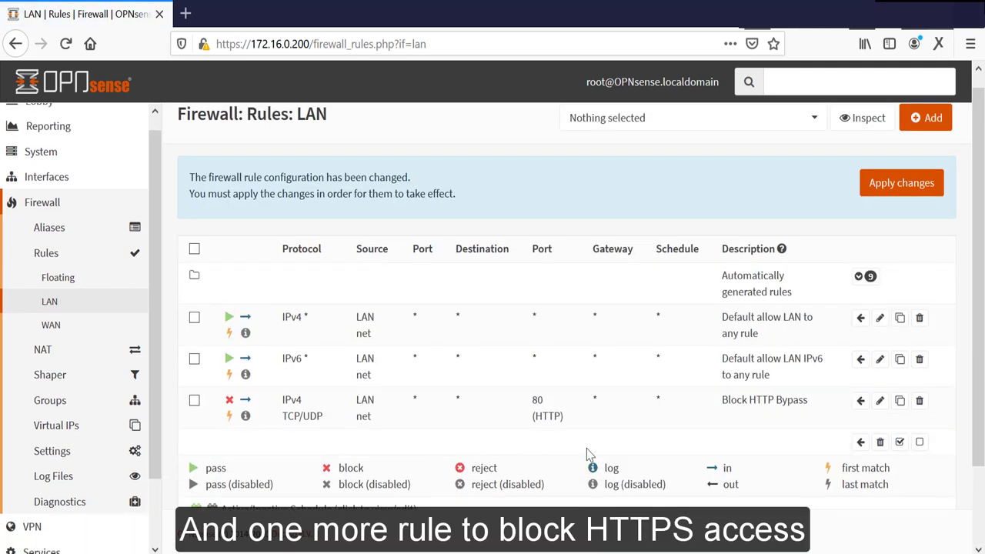
Step: Apply the pending LAN rule changes to activate the Block HTTP Bypass rule
left_click(924, 123)
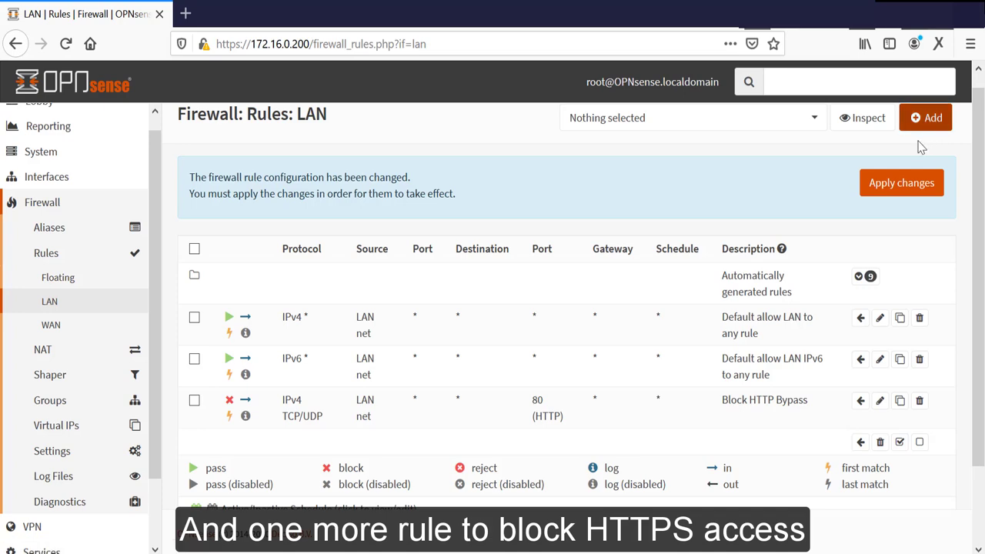
left_click(895, 186)
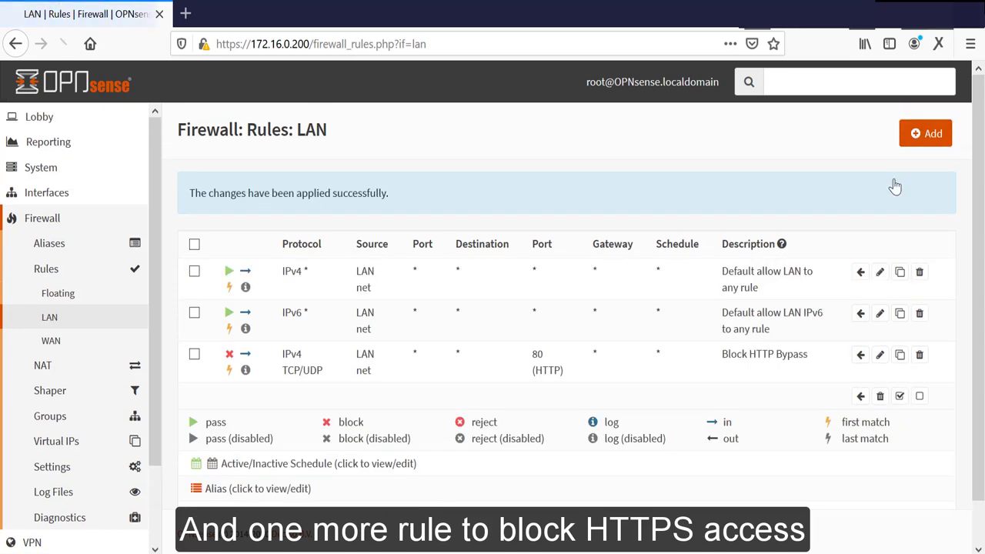
Step: Start a new LAN firewall rule with action Block and protocol TCP/UDP
left_click(930, 122)
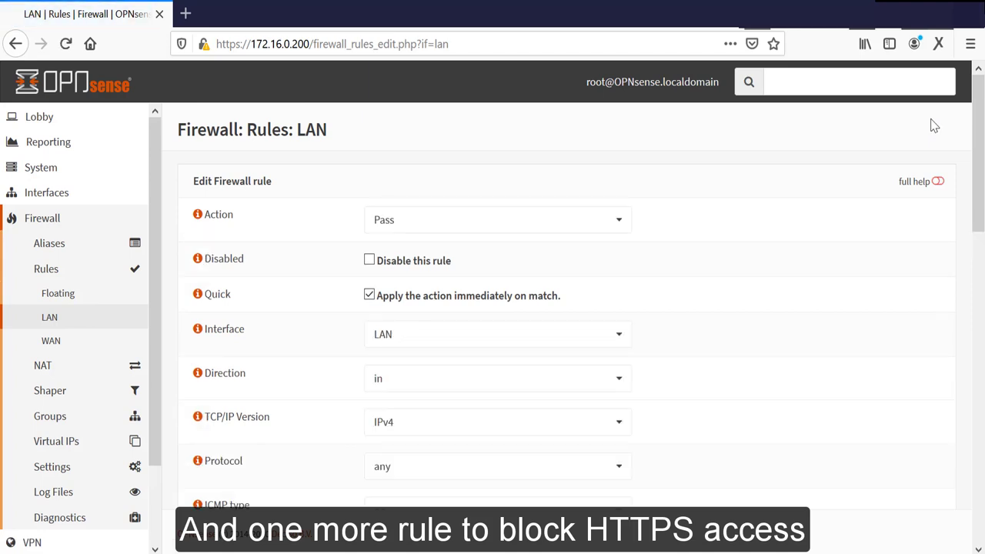
scroll(562, 202, "down", 1)
left_click(590, 207)
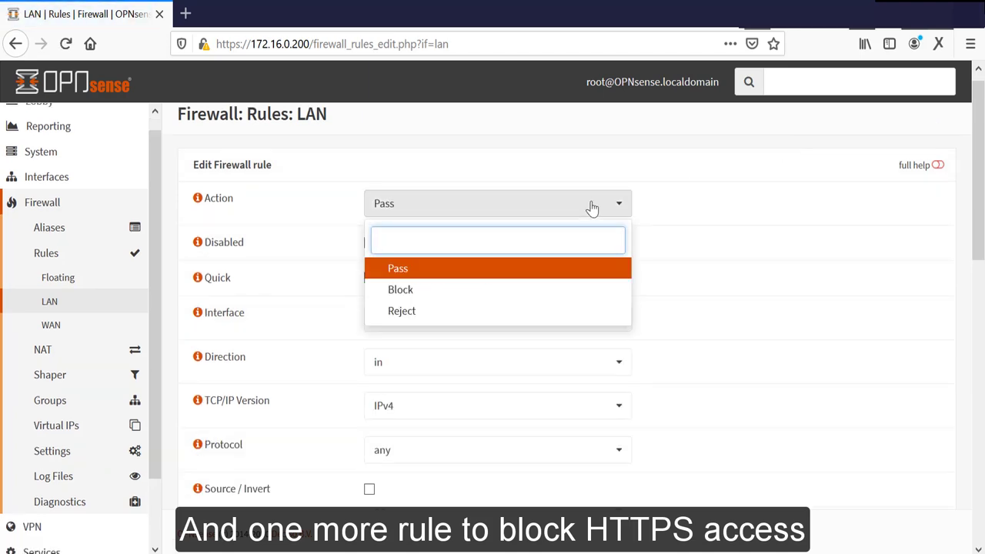
left_click(473, 299)
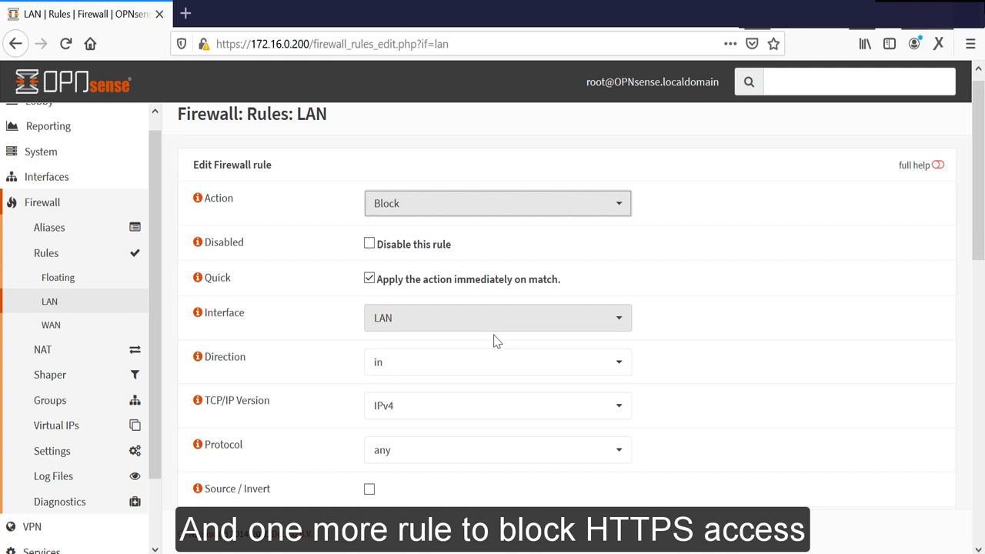
left_click(447, 459)
left_click(448, 459)
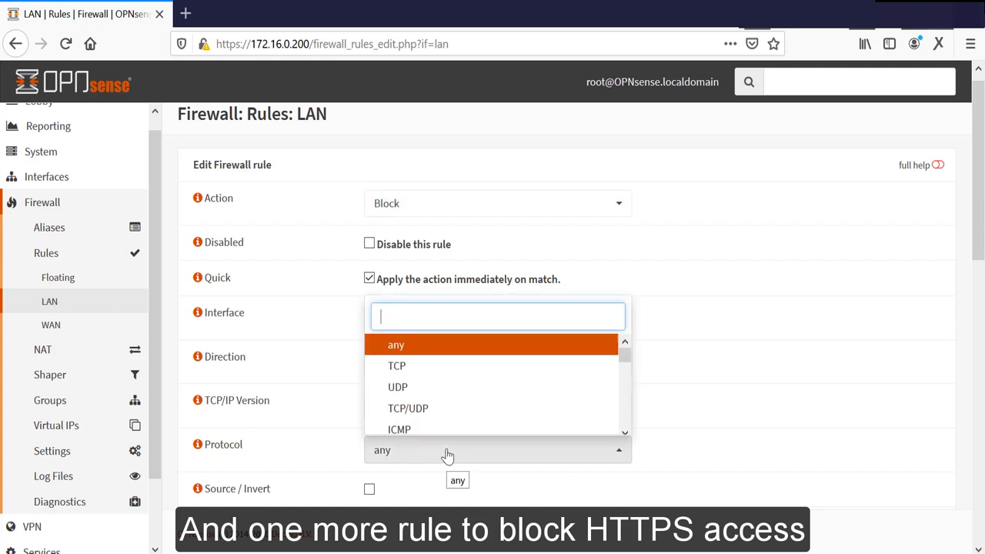
left_click(422, 412)
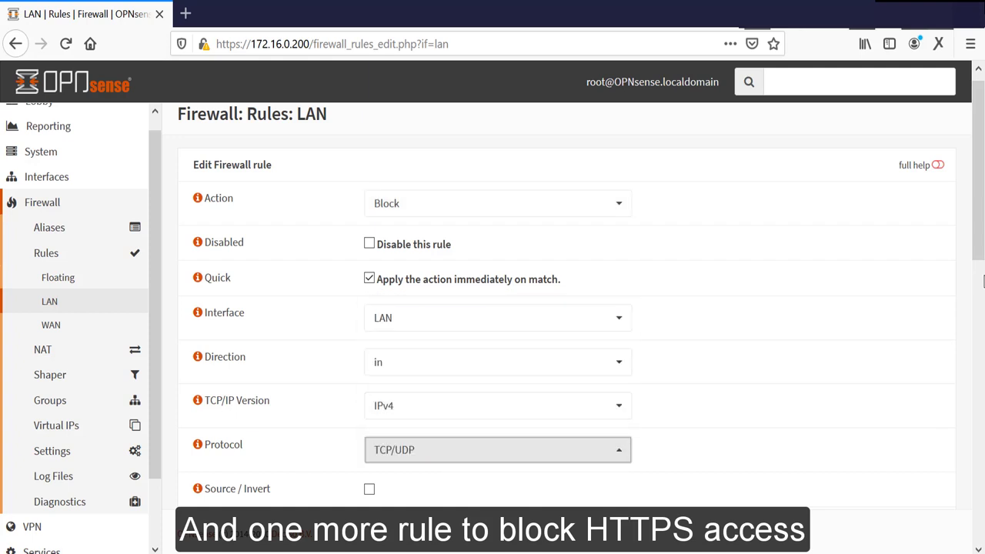
Step: Limit the rule to source LAN net and HTTPS ports, name it 'Block HTTPS Bypass', and save
scroll(982, 275, "down", 2)
left_click_drag(982, 275, 980, 353)
left_click(468, 246)
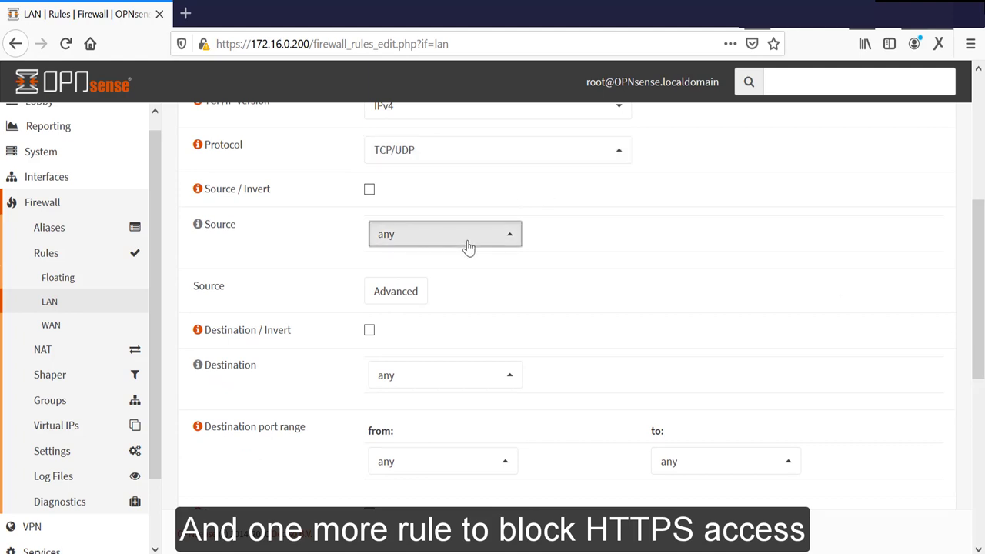
left_click(438, 386)
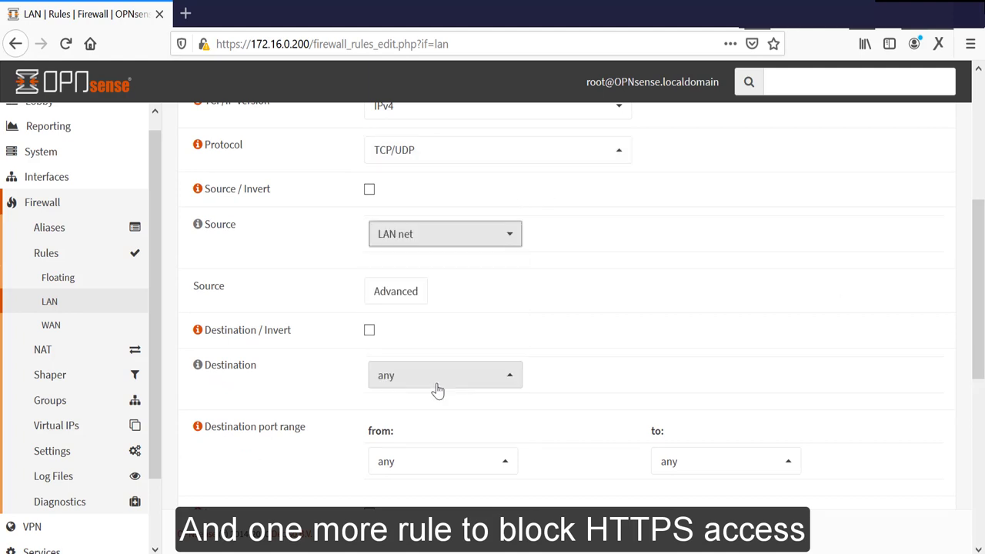
left_click(424, 462)
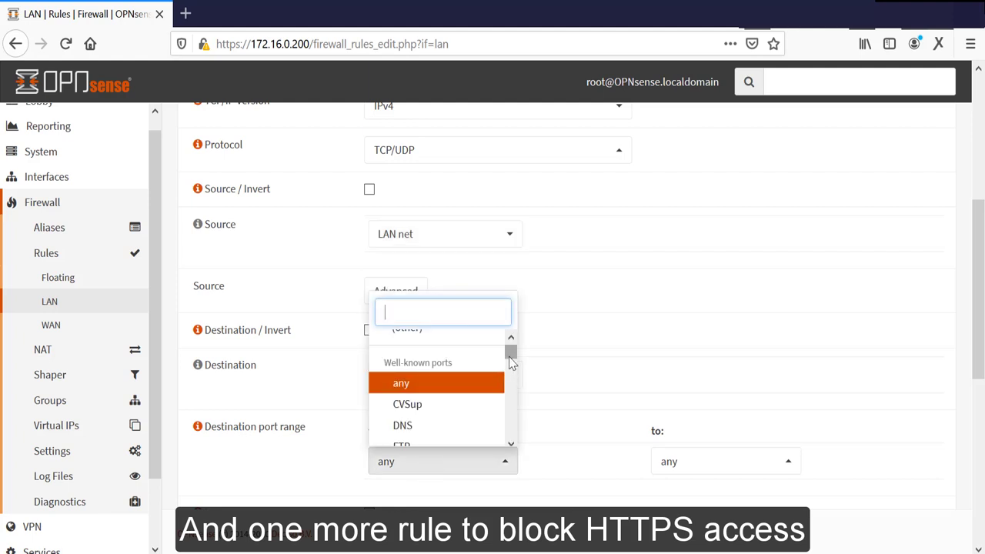
left_click(511, 370)
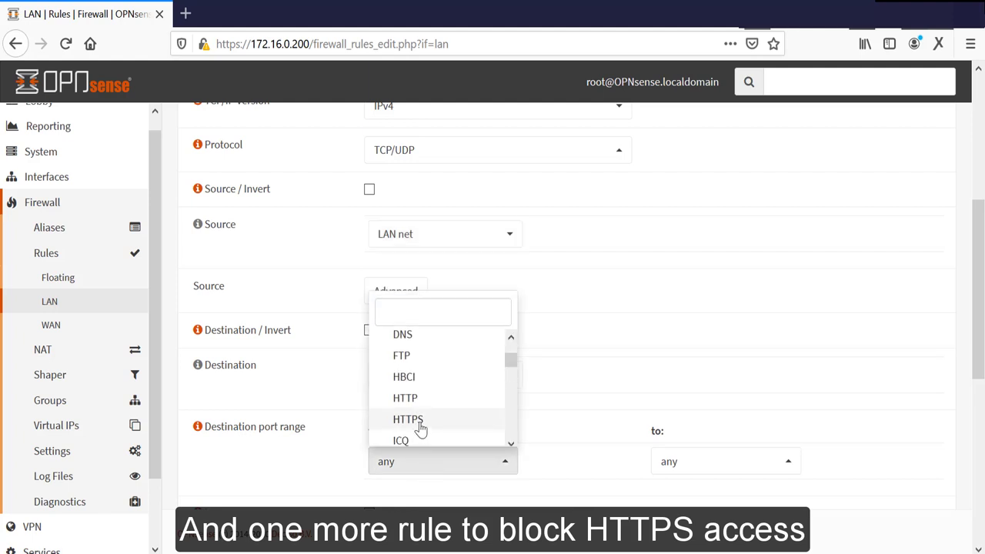
left_click(424, 425)
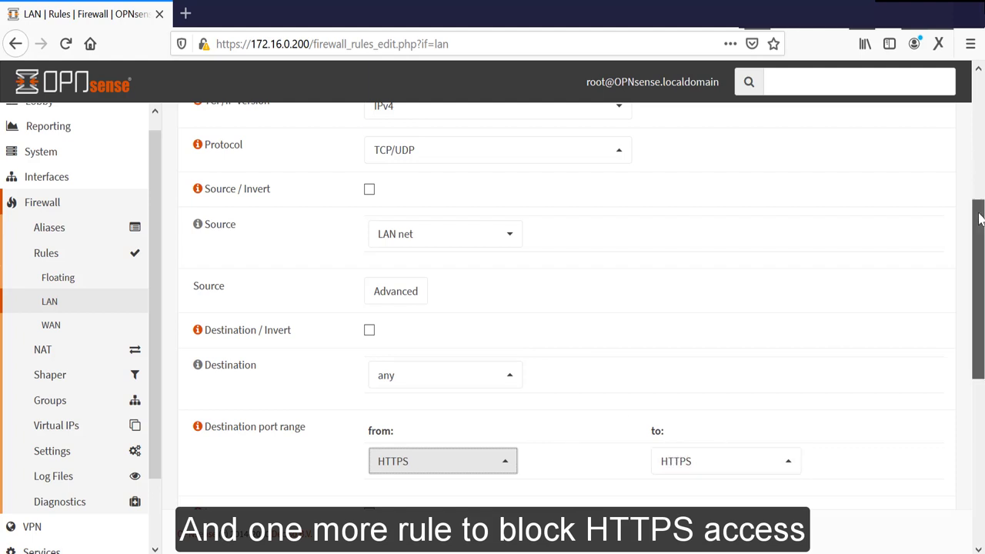
left_click_drag(980, 219, 980, 295)
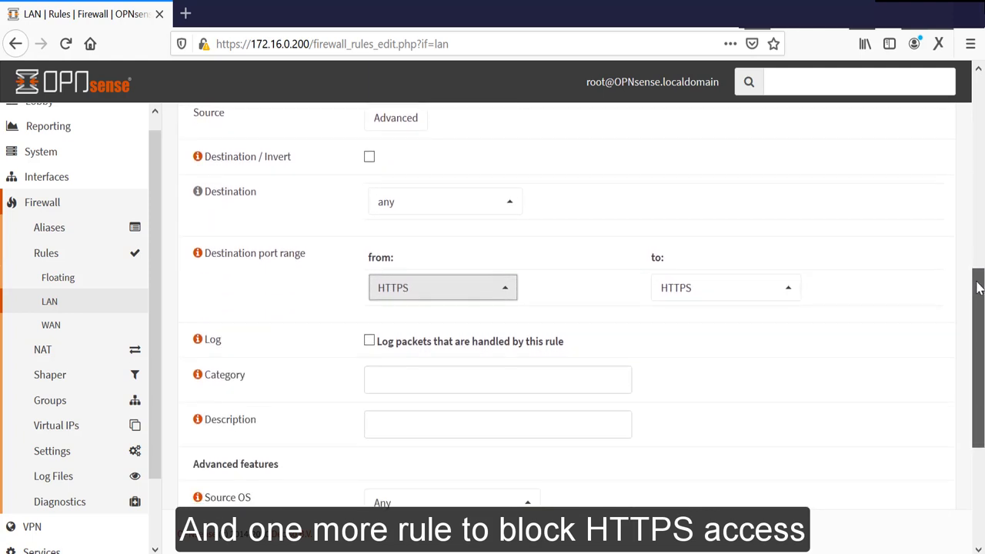
left_click(426, 377)
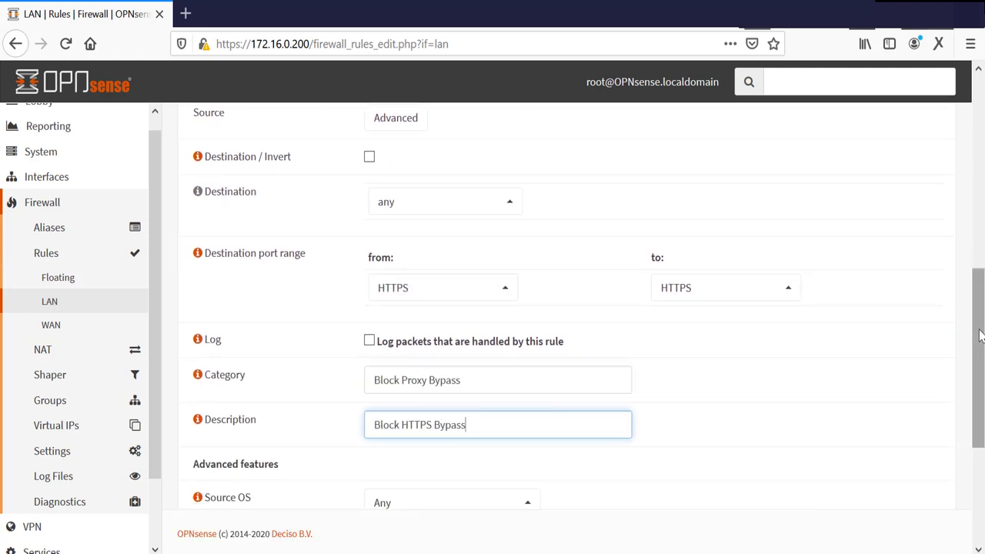
left_click_drag(975, 340, 974, 434)
left_click(387, 482)
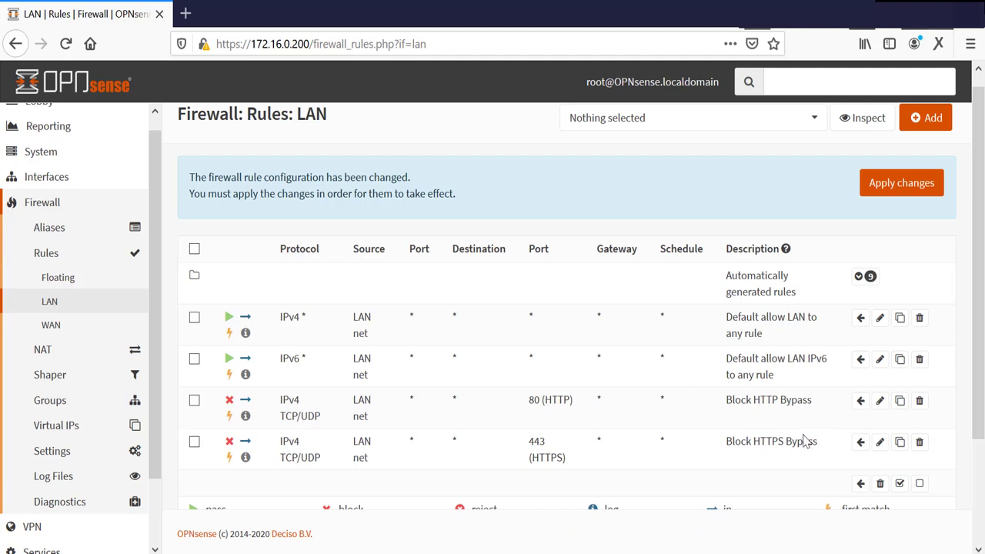
Step: Apply the pending LAN rule changes so Block HTTPS Bypass becomes active
left_click(901, 188)
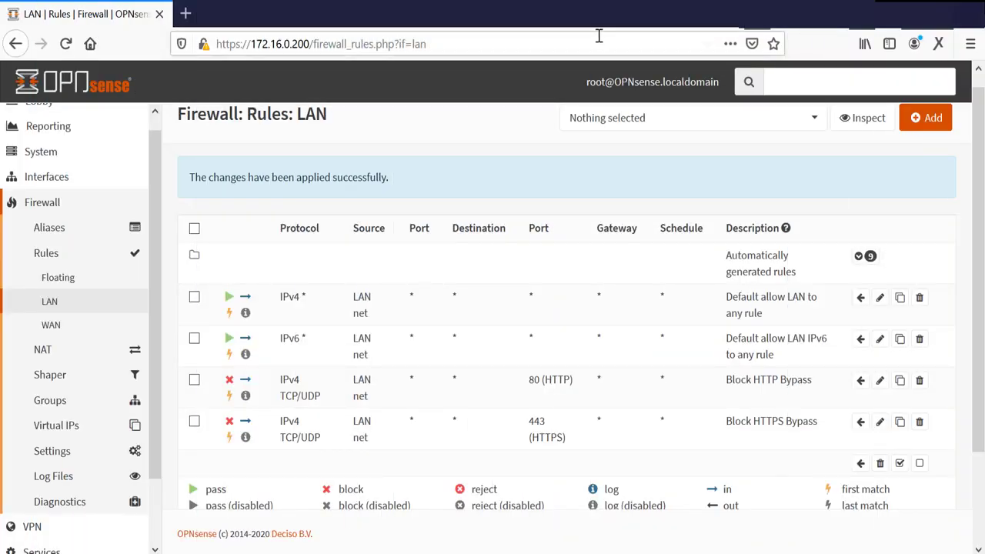
left_click(53, 202)
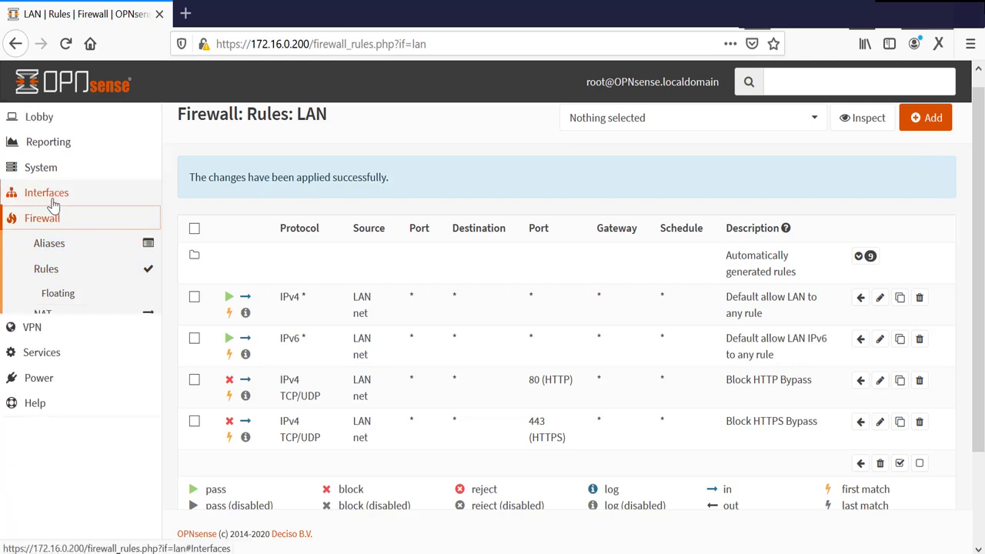
Step: Go to Services > Web Proxy > Administration
left_click(51, 272)
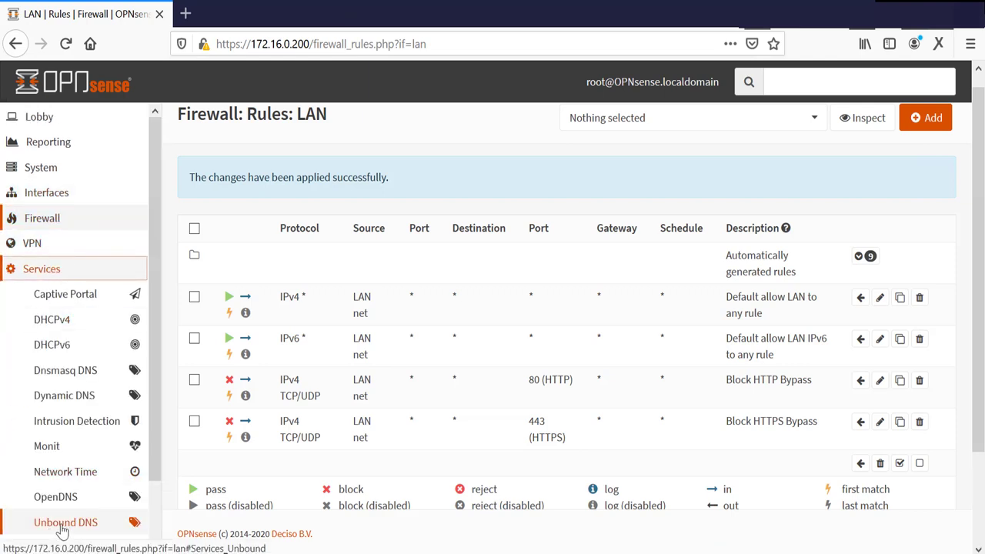
left_click_drag(153, 431, 142, 490)
left_click(102, 485)
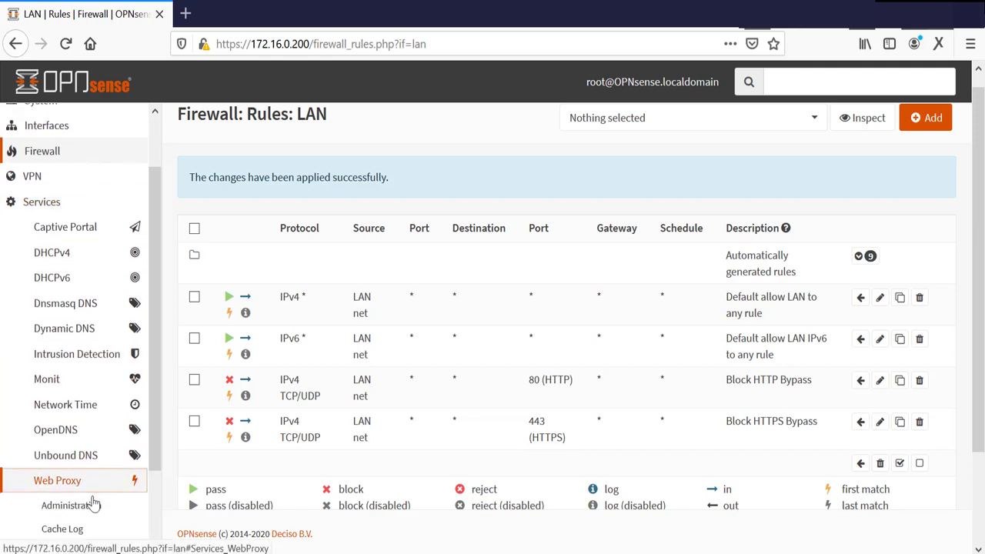
left_click(92, 504)
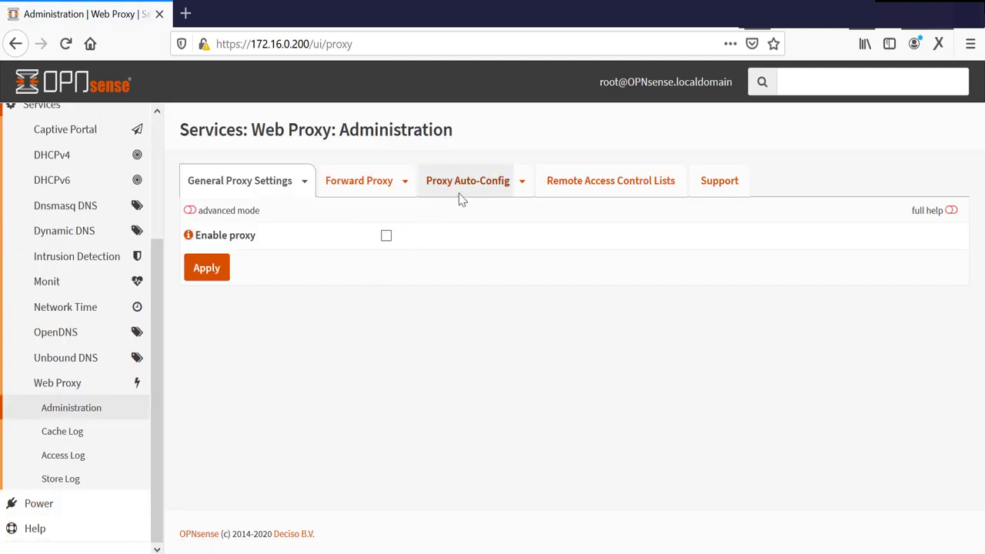
Step: Apply the Forward Proxy settings (transparent HTTP on LAN port 3128) and show full help text
left_click(356, 177)
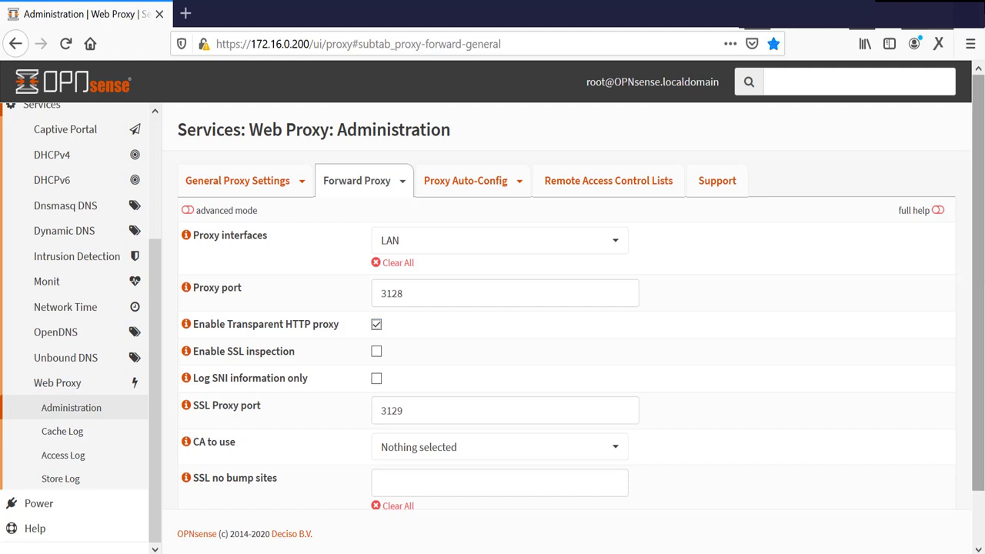
left_click_drag(981, 282, 982, 342)
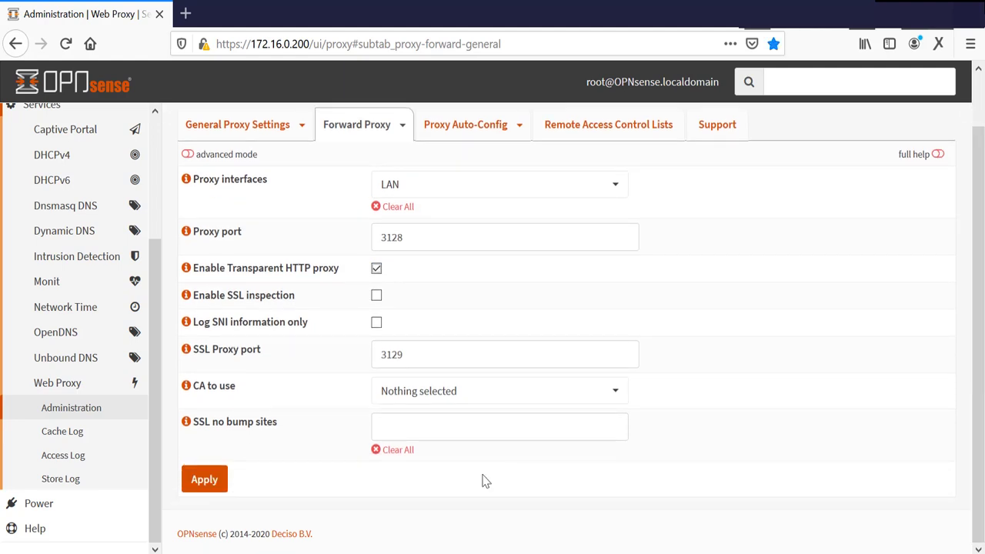
left_click(205, 480)
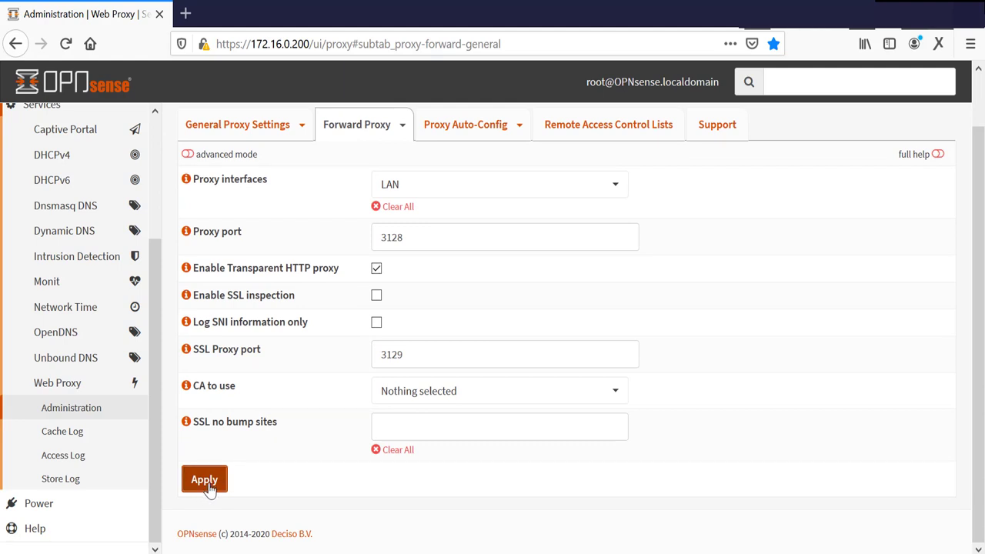
left_click(939, 156)
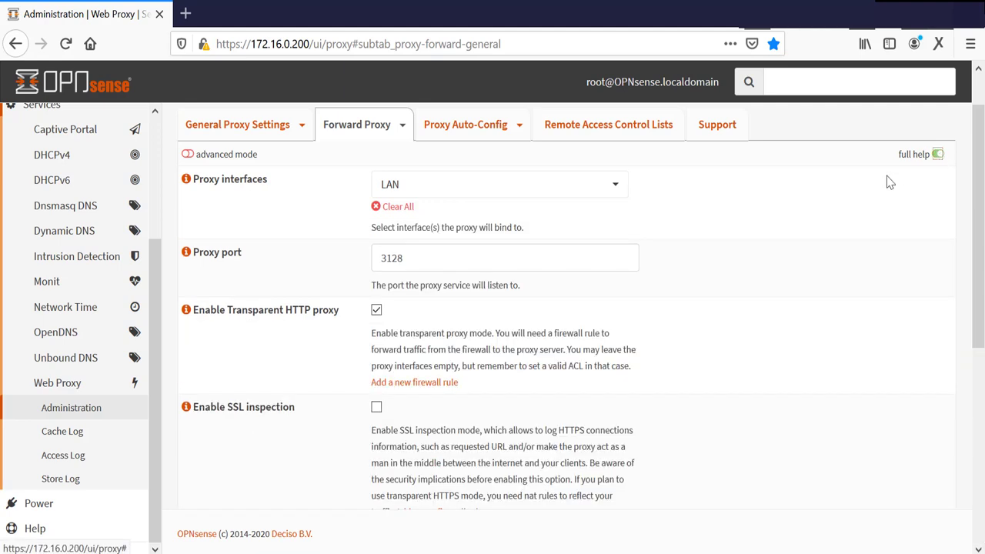
Step: Save a port-forward sending LAN HTTP port 80 to 127.0.0.1:3128 with NAT reflection enabled
left_click(405, 383)
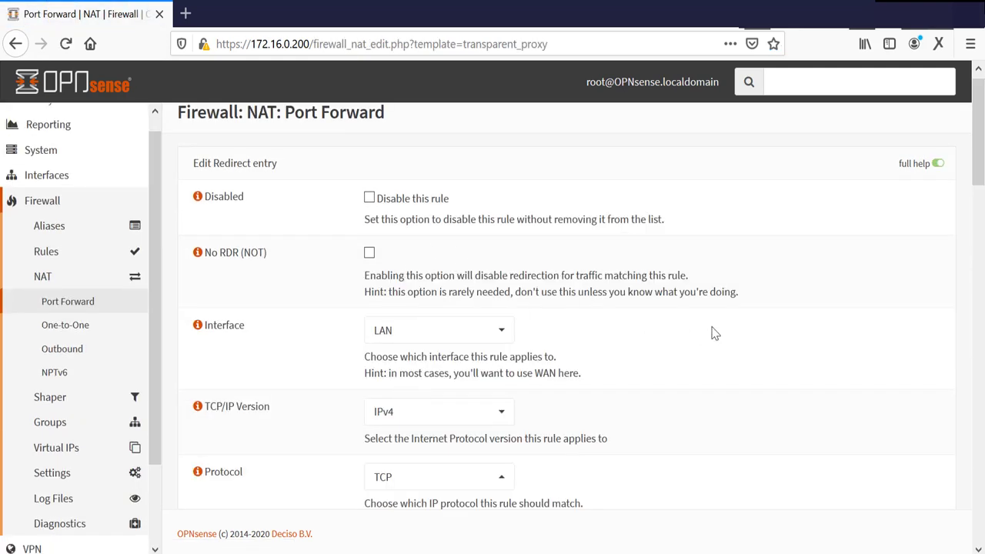
left_click_drag(981, 165, 982, 514)
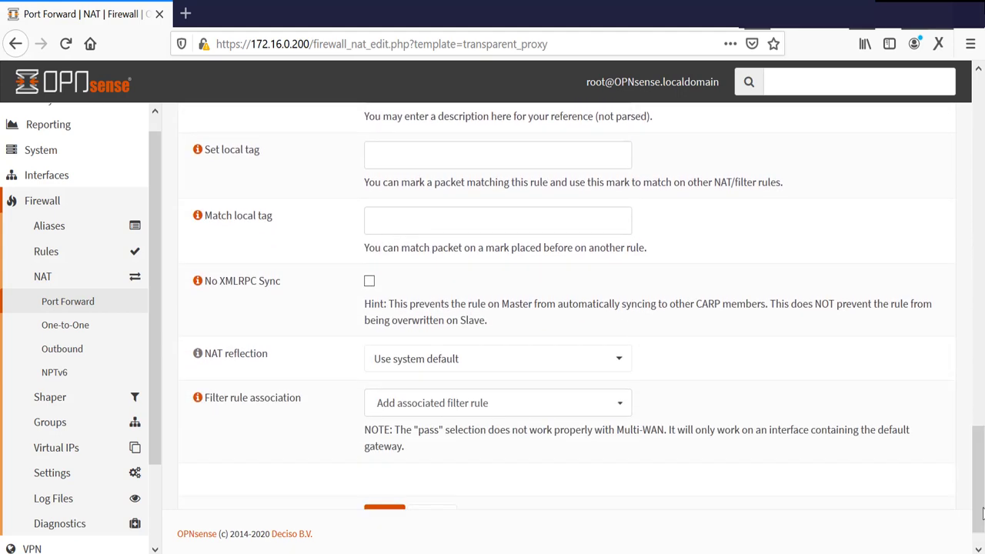
left_click(439, 358)
left_click(408, 411)
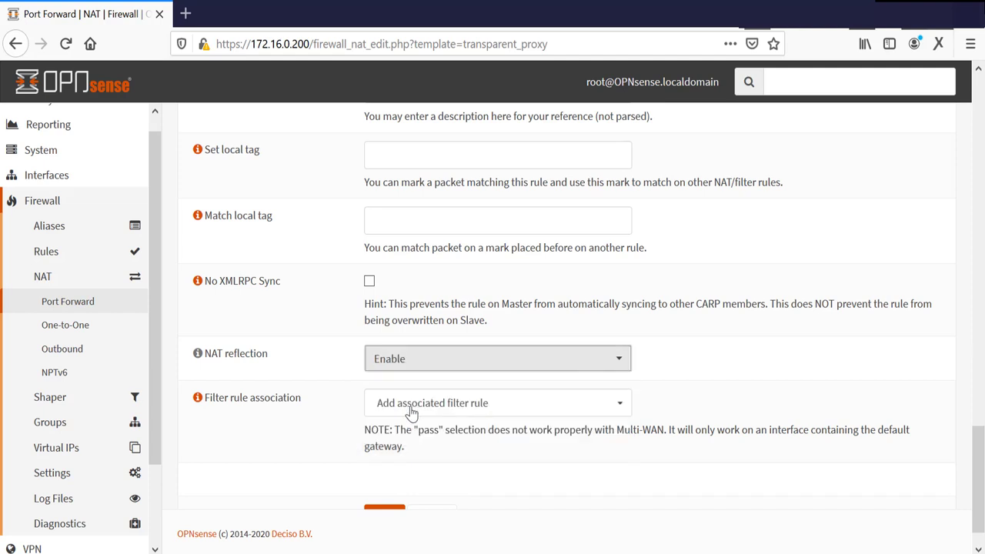
left_click_drag(982, 465, 982, 490)
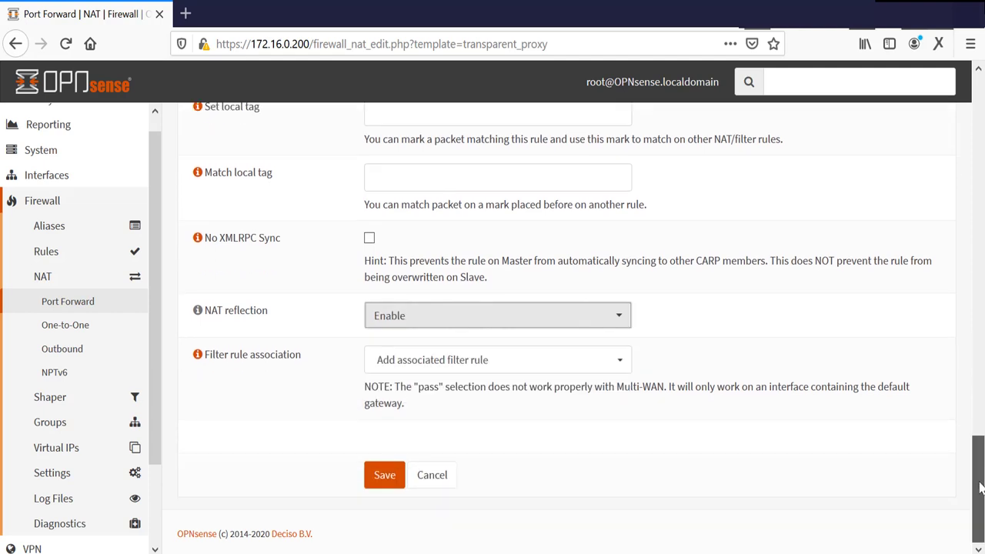
left_click(383, 477)
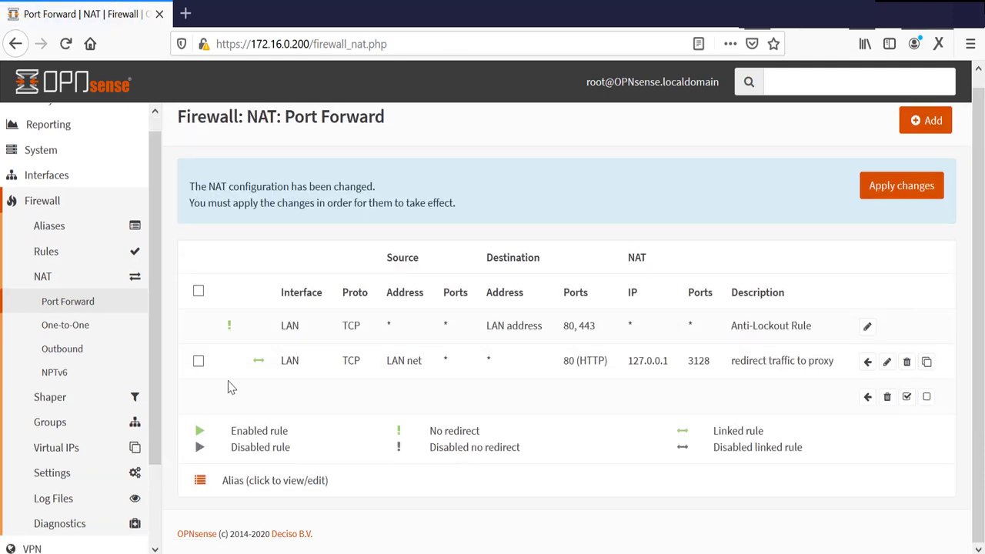
Step: Navigate from the Firewall menu back to Services > Web Proxy > Administration
left_click(40, 202)
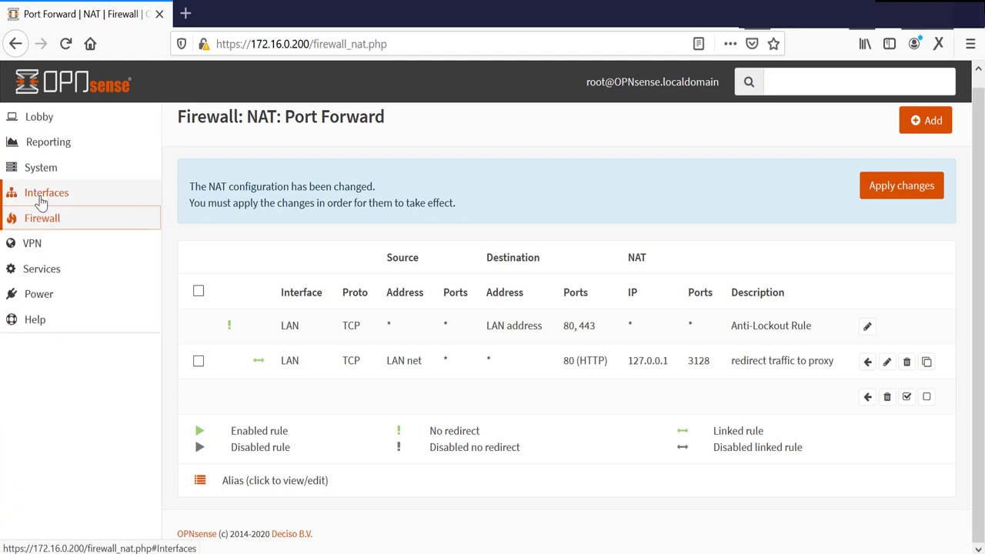
left_click(42, 277)
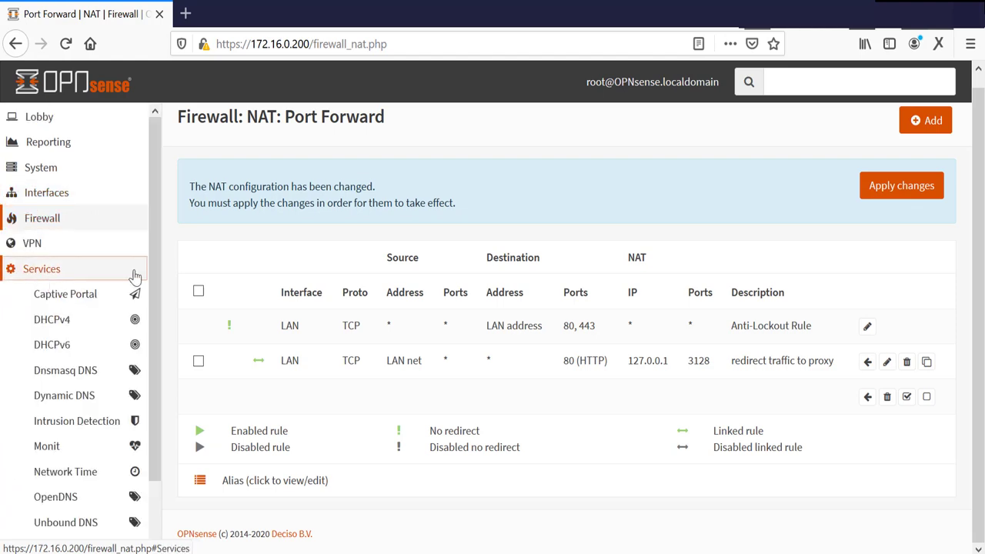
scroll(154, 346, "down", 2)
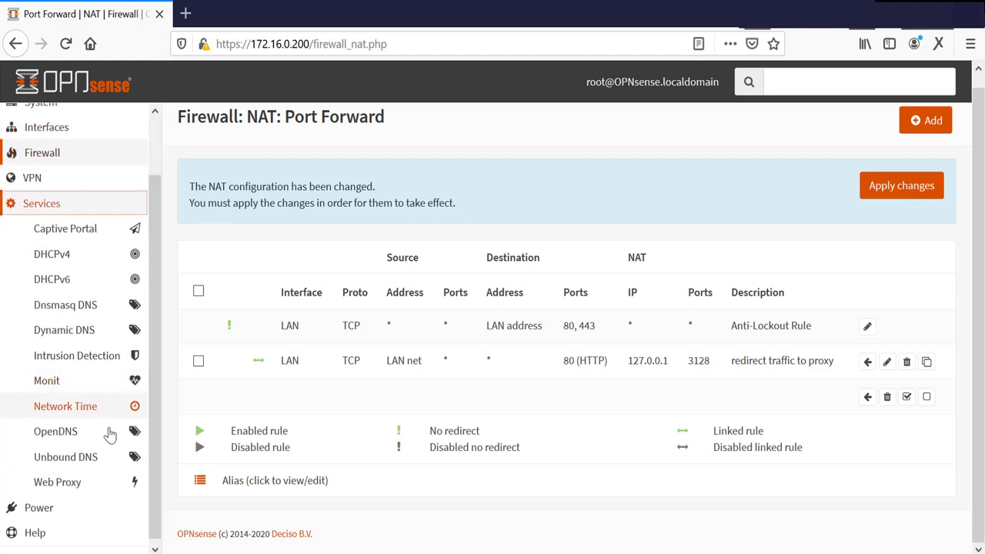
left_click(68, 481)
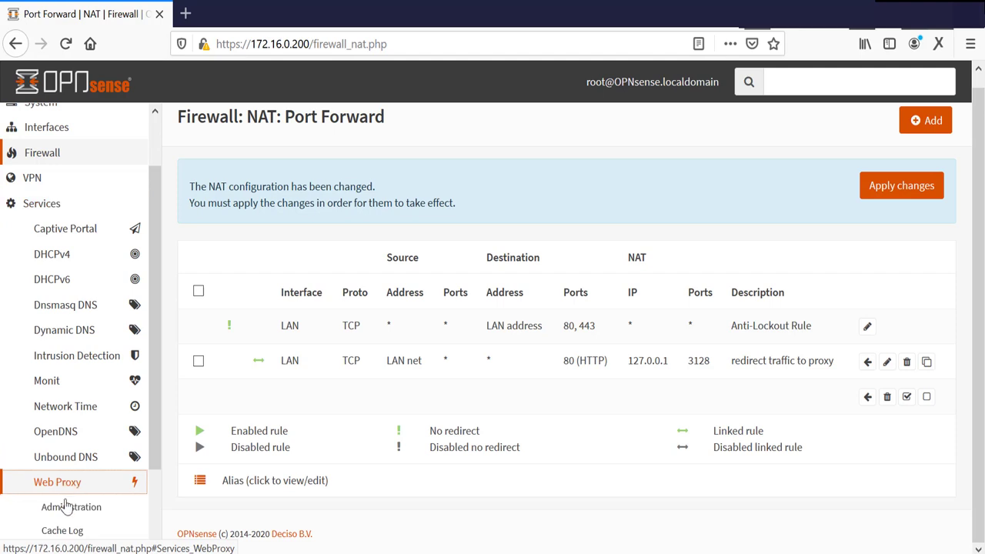
left_click(66, 506)
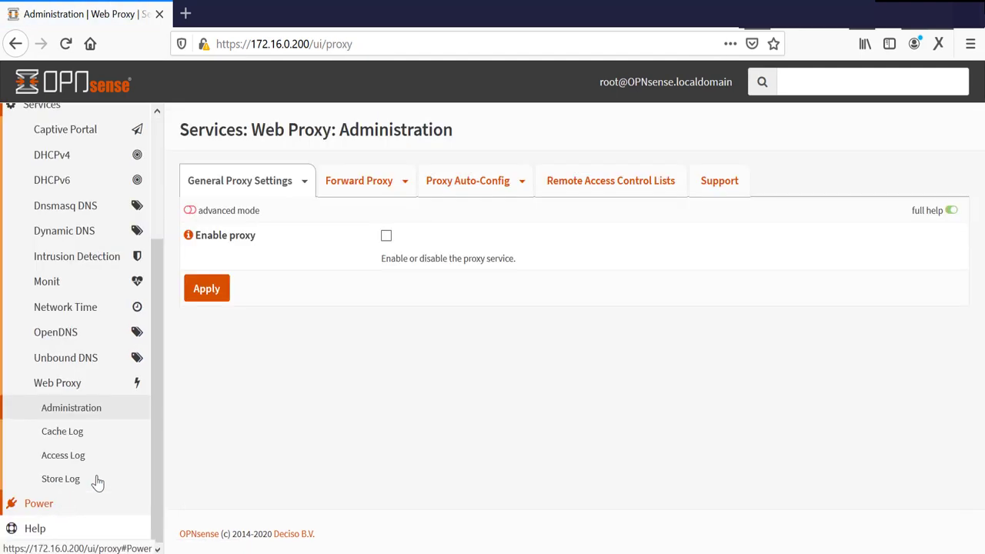
Step: Enable SSL inspection on the Forward Proxy (SSL port 3129) and apply it
left_click(362, 188)
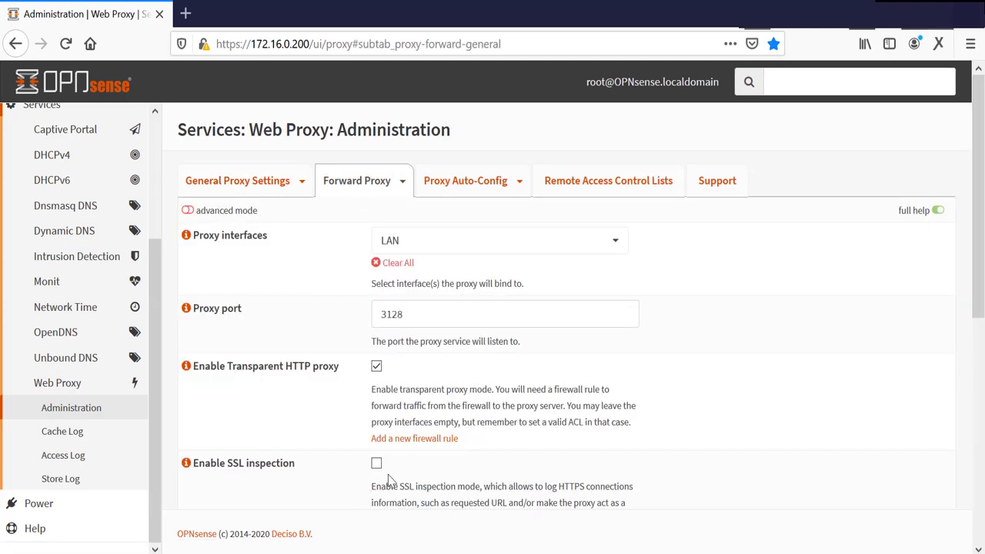
left_click(376, 464)
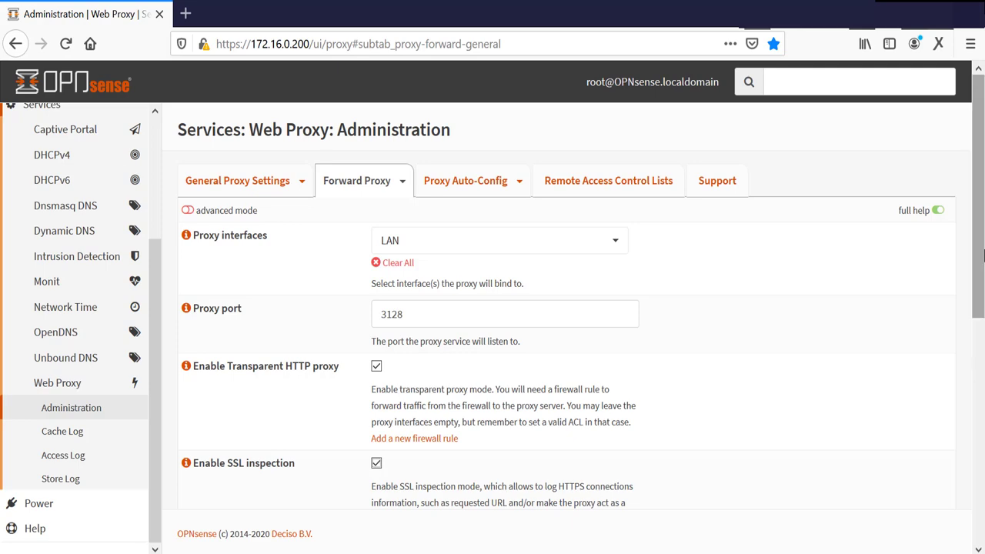
left_click_drag(981, 260, 979, 501)
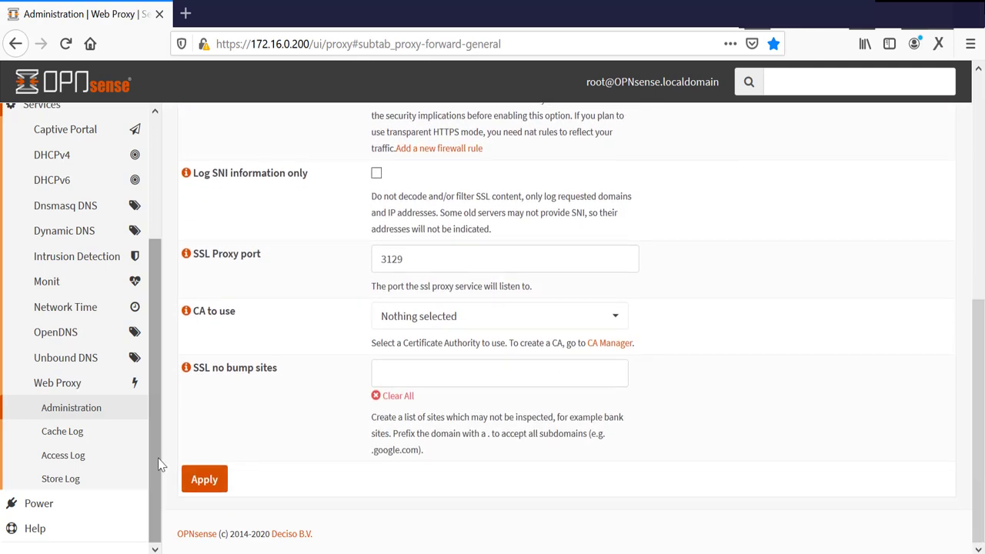
left_click(202, 484)
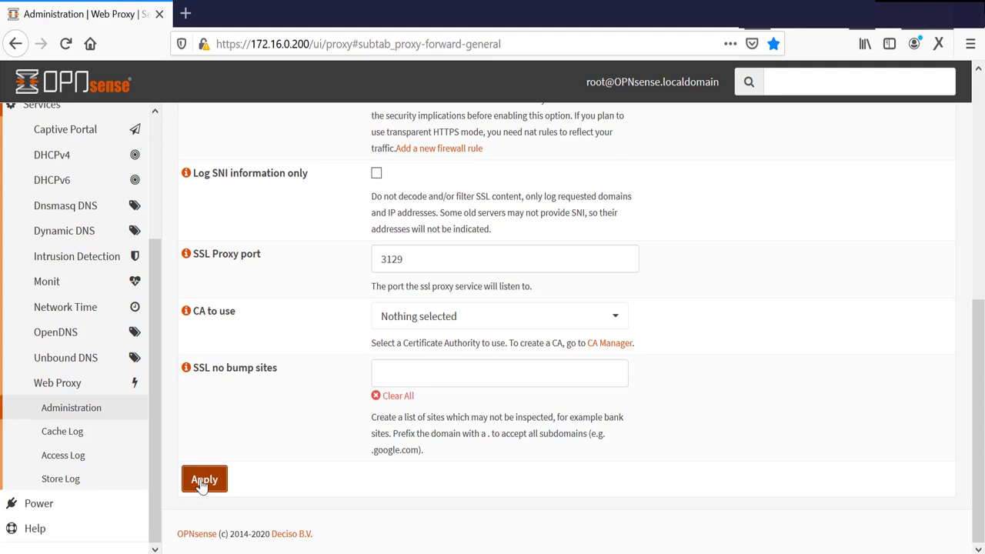
left_click_drag(981, 456, 981, 383)
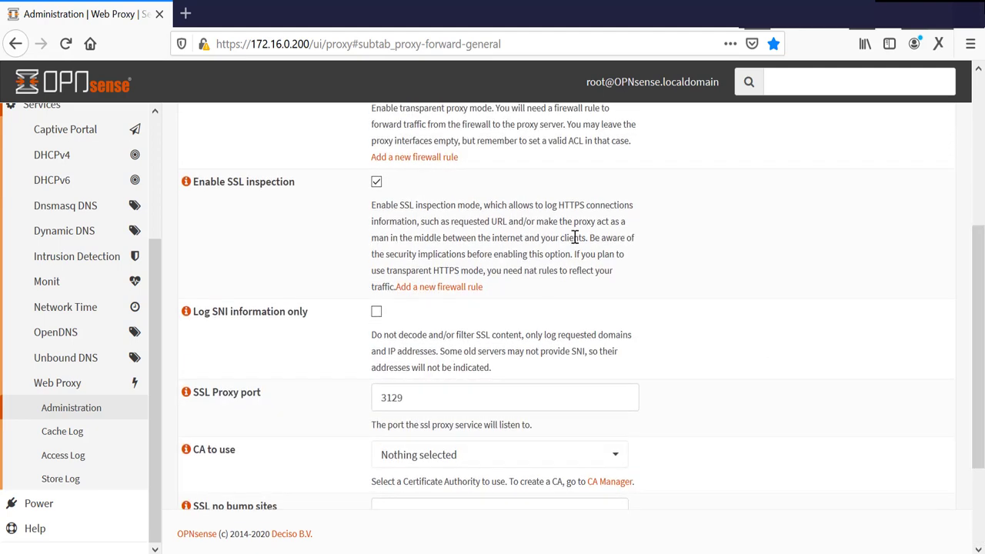
Step: Save a port-forward sending LAN HTTPS port 443 to 127.0.0.1:3129 with NAT reflection enabled
left_click(434, 289)
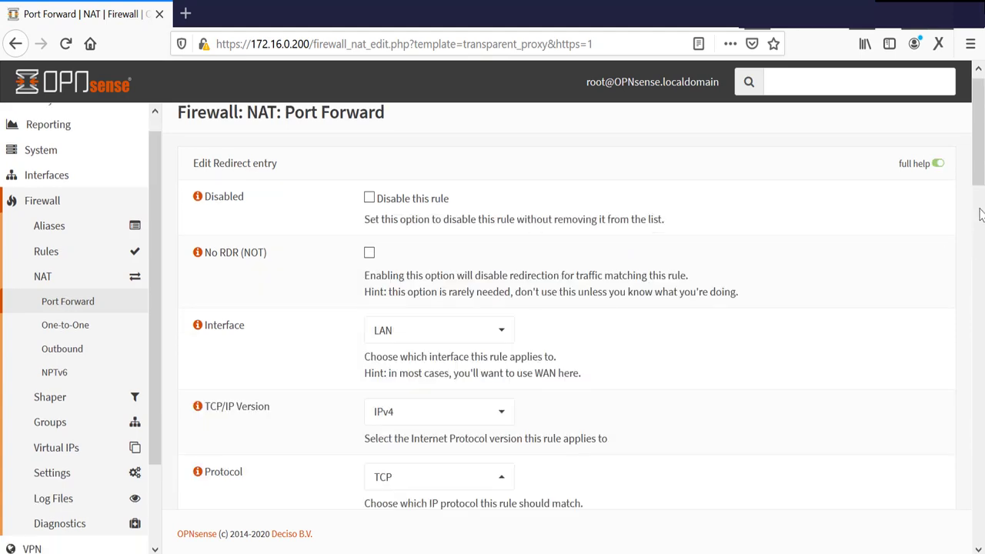
left_click_drag(981, 173, 979, 527)
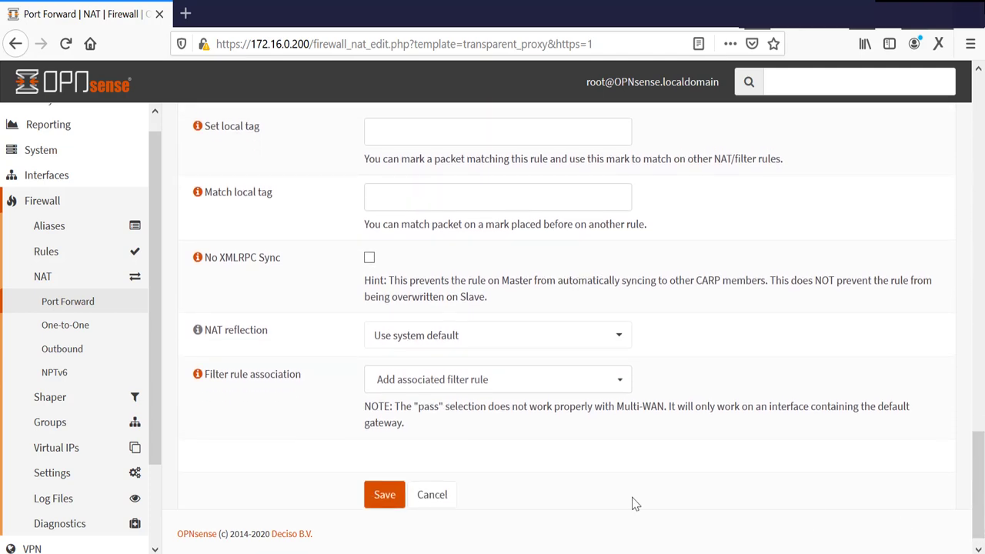
left_click(505, 333)
left_click(429, 394)
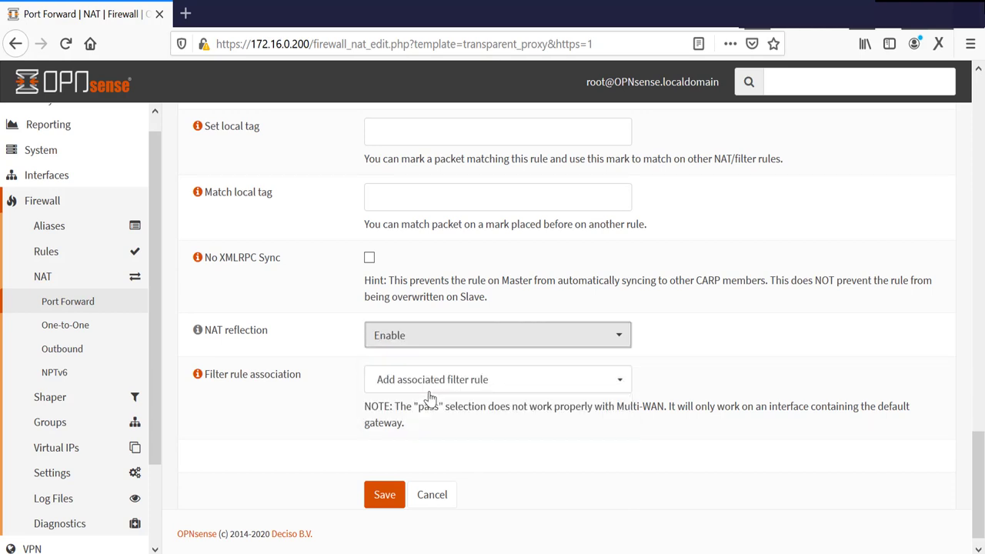
left_click(388, 494)
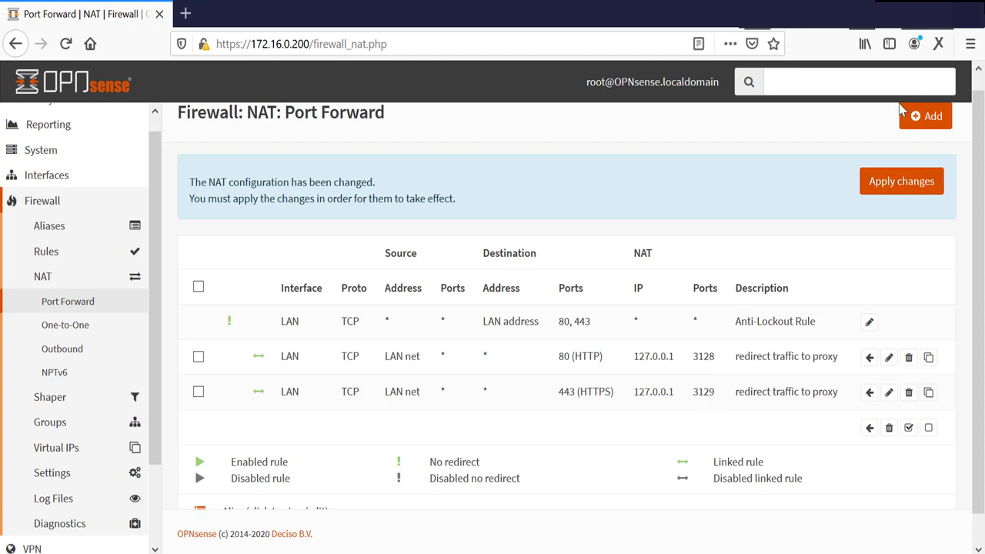
Step: Apply the pending NAT changes and return to Services > Web Proxy > Administration
left_click(885, 185)
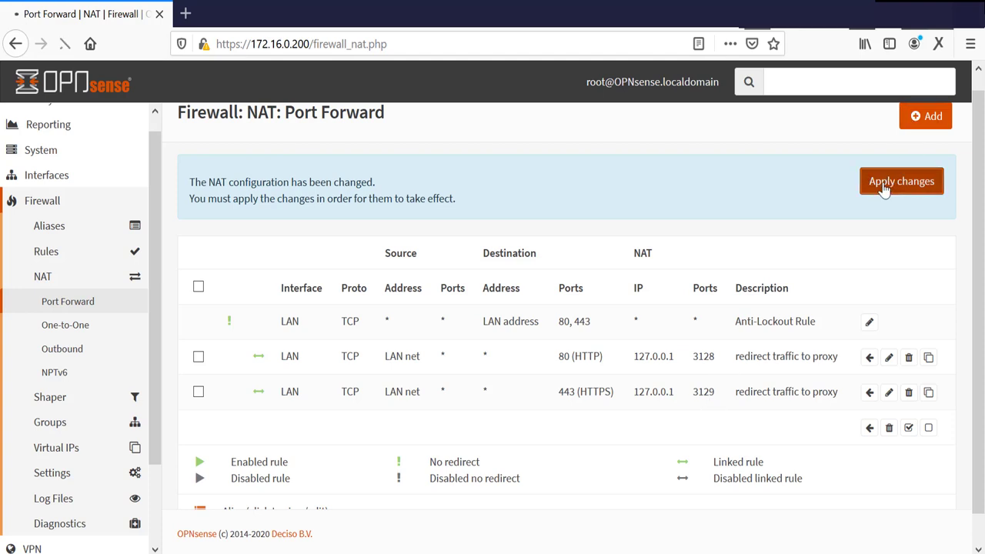
left_click(40, 271)
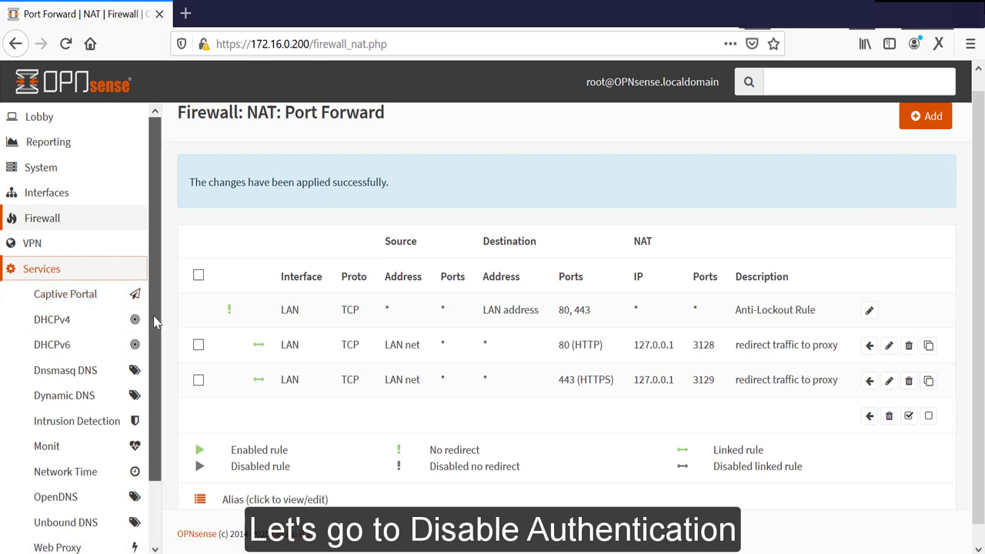
left_click_drag(154, 322, 161, 385)
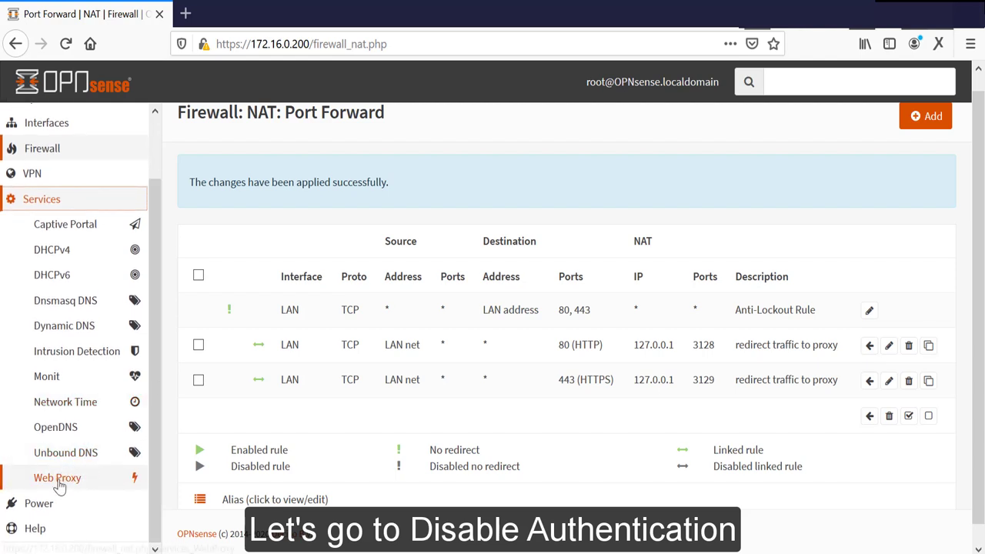
left_click(59, 480)
scroll(158, 424, "down", 1)
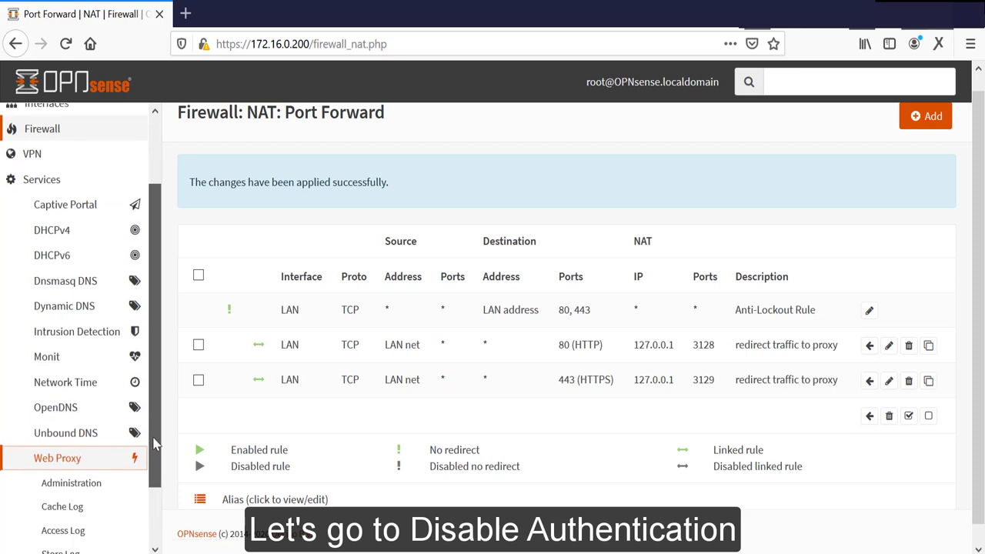
left_click(84, 463)
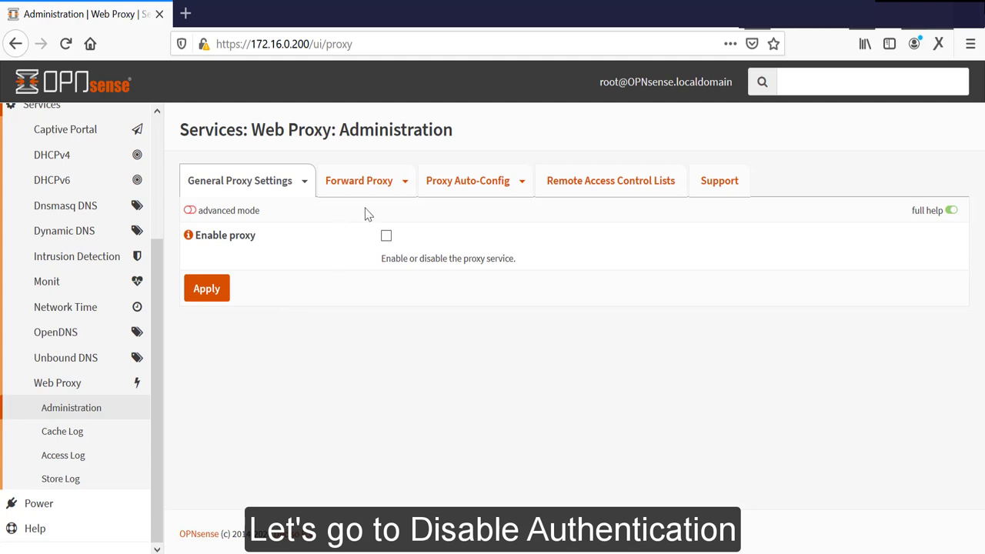
Step: Clear all forward-proxy authentication methods and the enforced local group, then apply
left_click(411, 184)
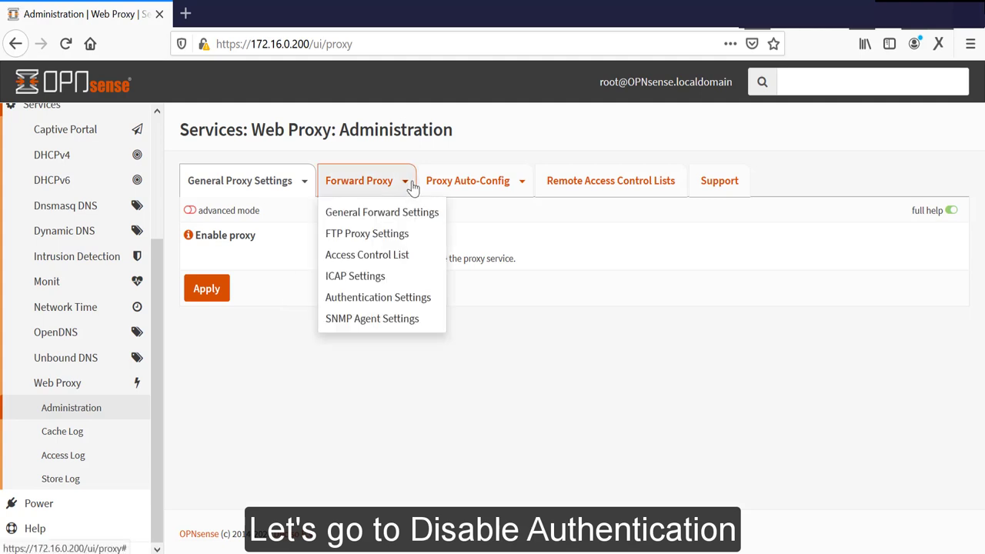
left_click(379, 304)
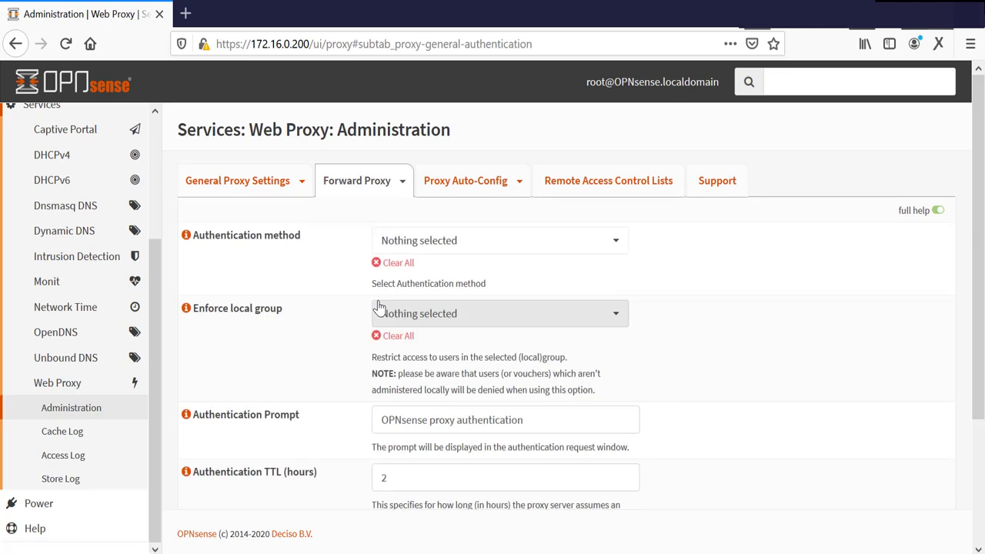
left_click(401, 264)
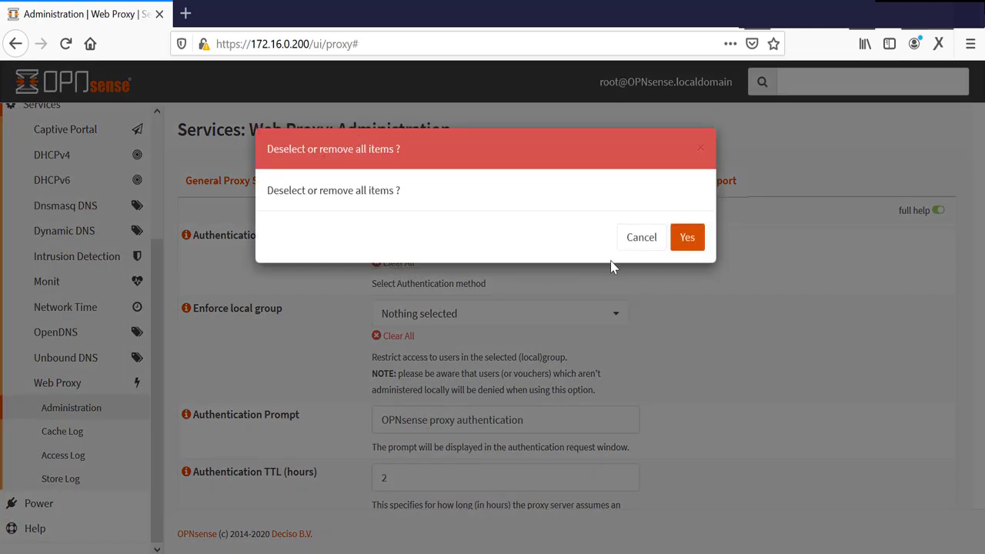
left_click(693, 240)
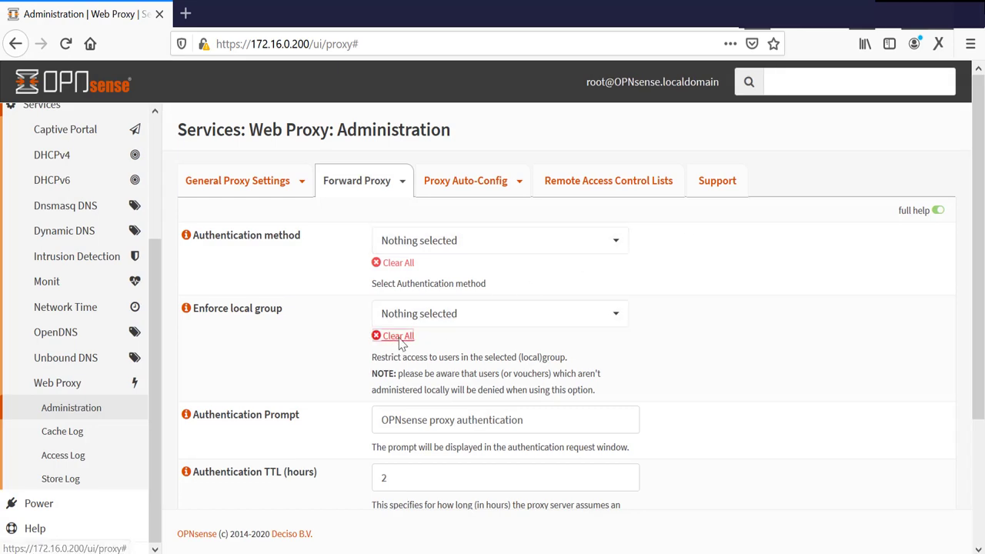
left_click(398, 338)
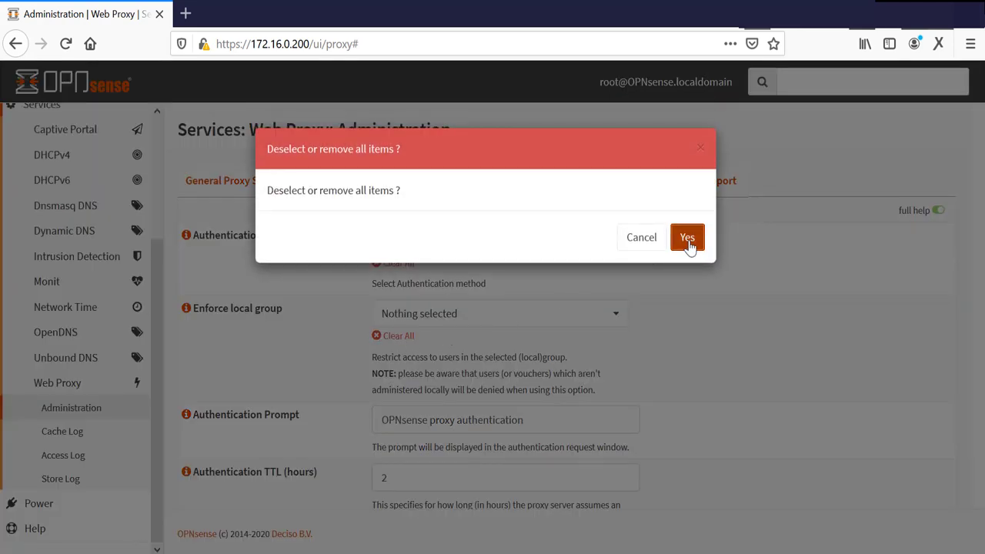
left_click(687, 239)
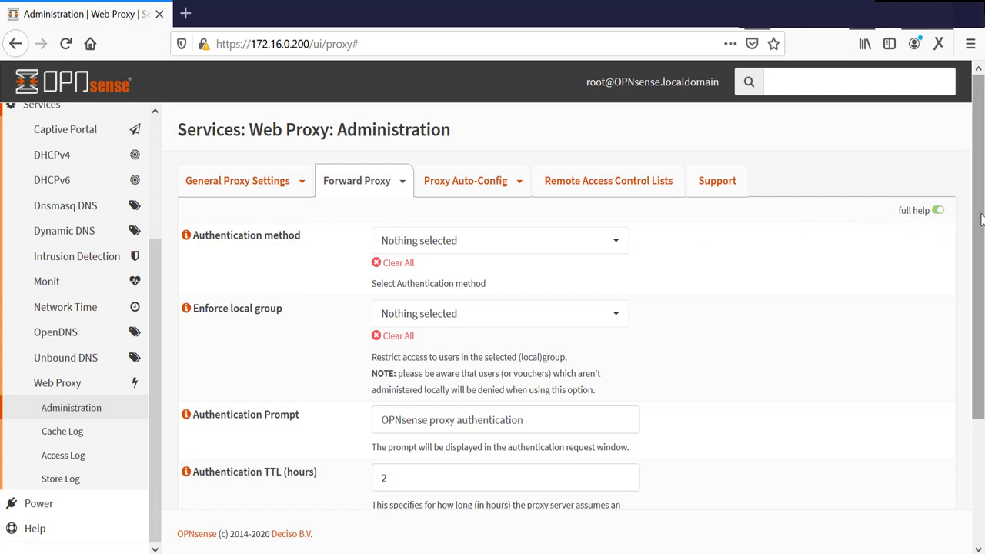
left_click_drag(981, 219, 979, 359)
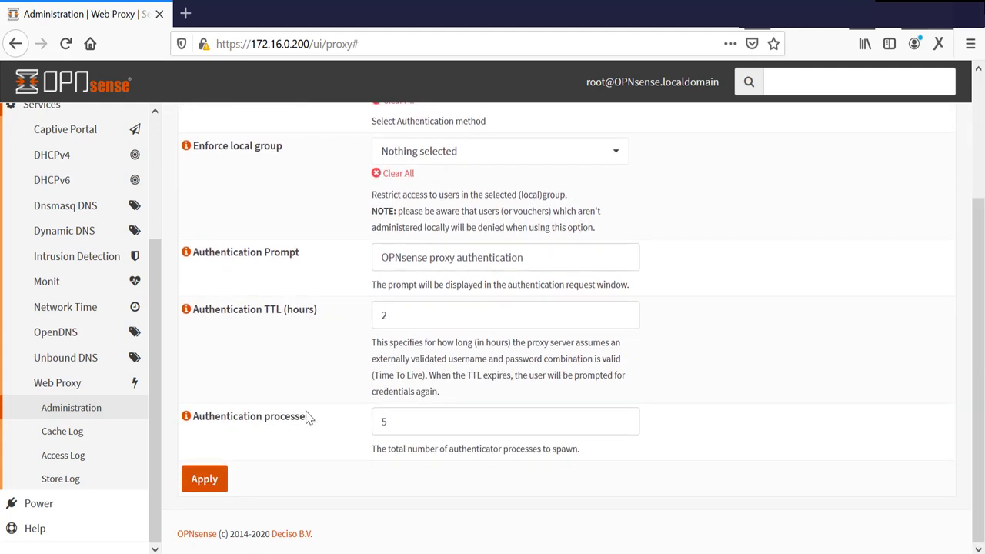
left_click(196, 480)
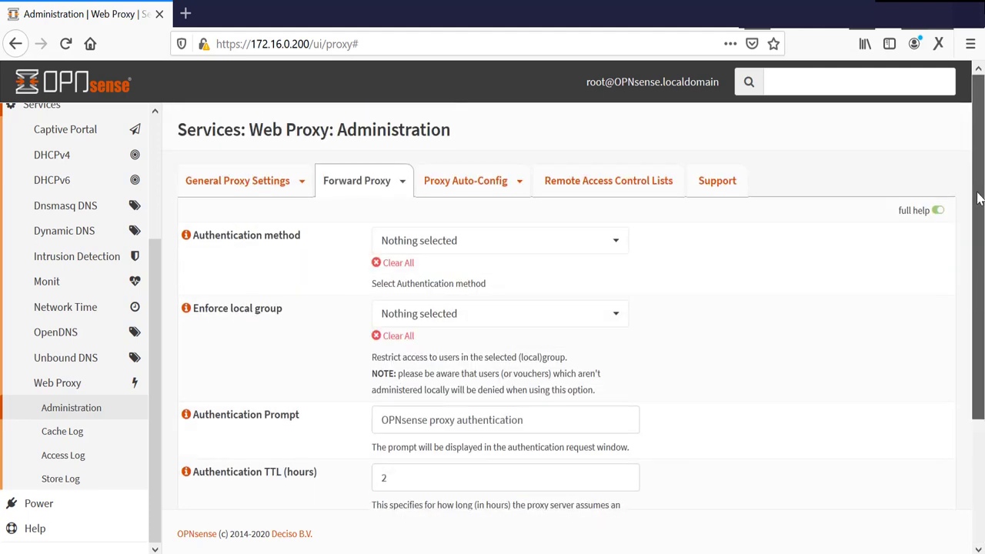
left_click(245, 182)
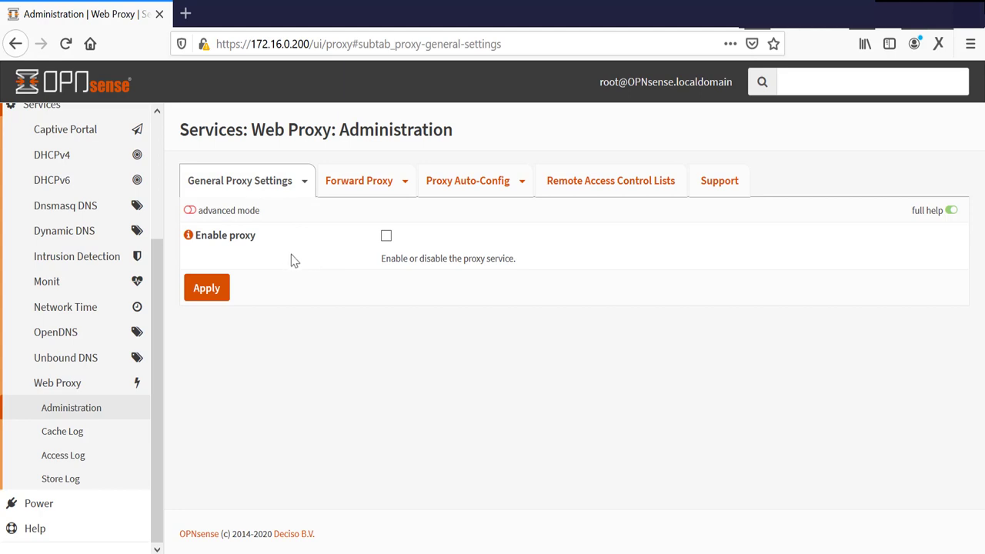
Step: Enable the proxy service, then load google.com in a new Firefox tab to test it
left_click(209, 291)
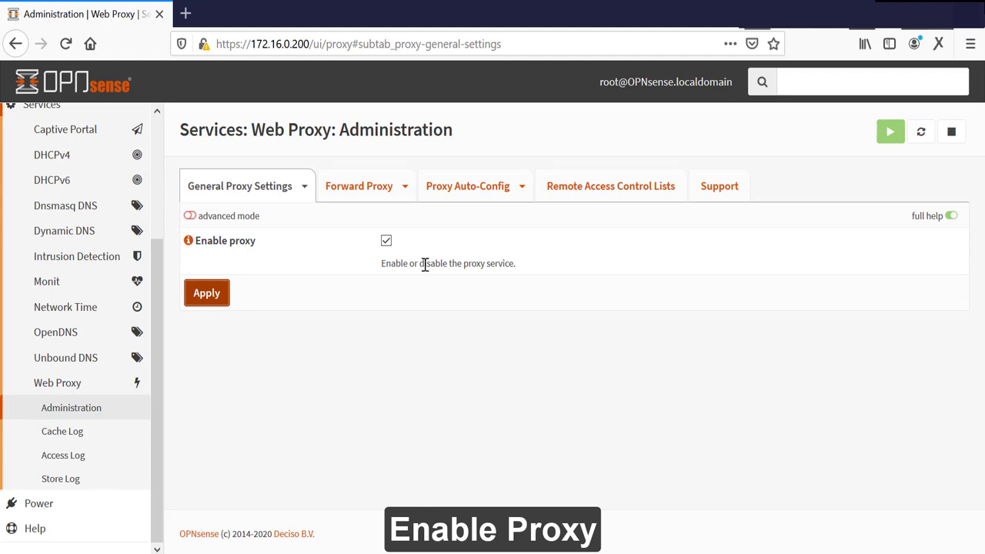
left_click(186, 13)
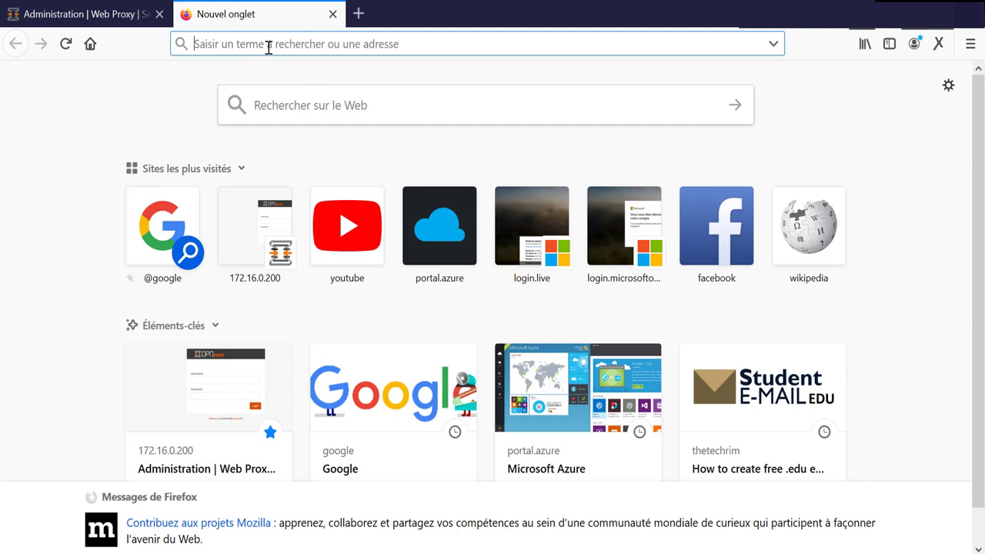
type("google.com/")
key("Return")
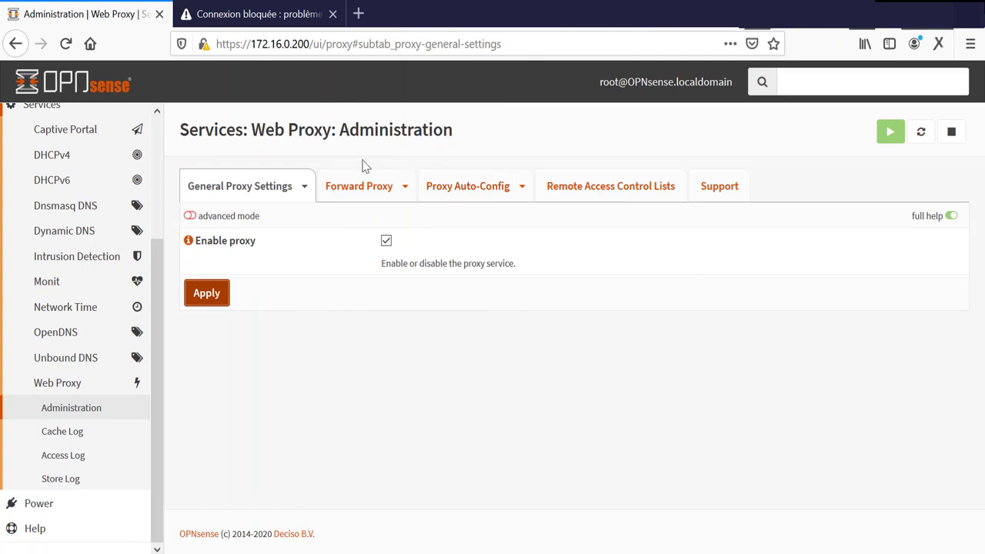
left_click(350, 185)
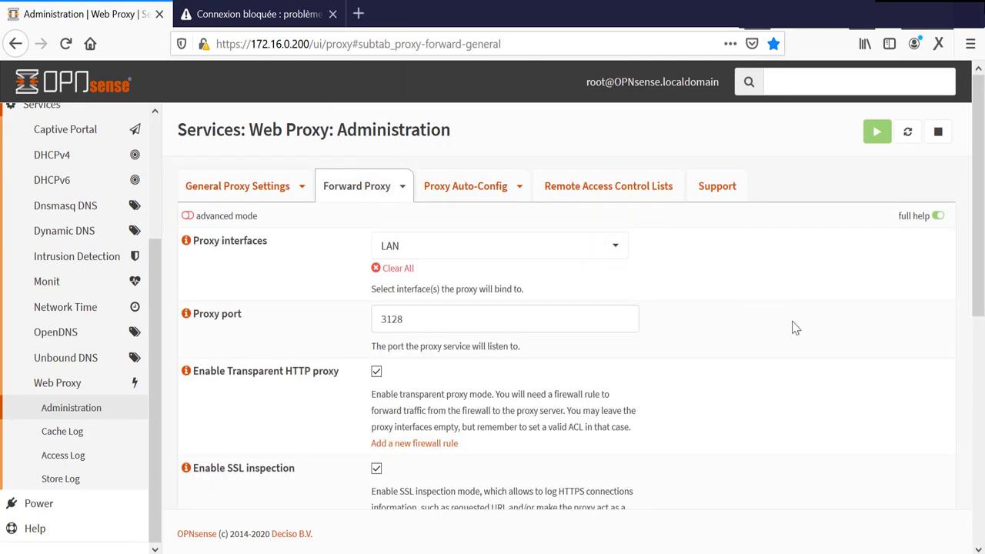
Step: Scroll to the 'CA to use' setting and follow the CA Manager link to Trust: Authorities
left_click_drag(981, 261, 982, 466)
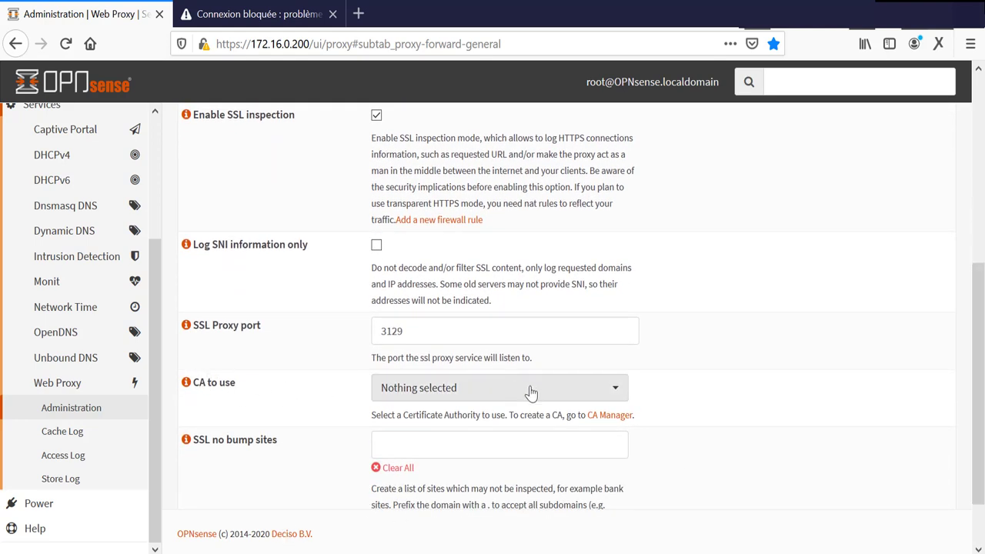
left_click(608, 416)
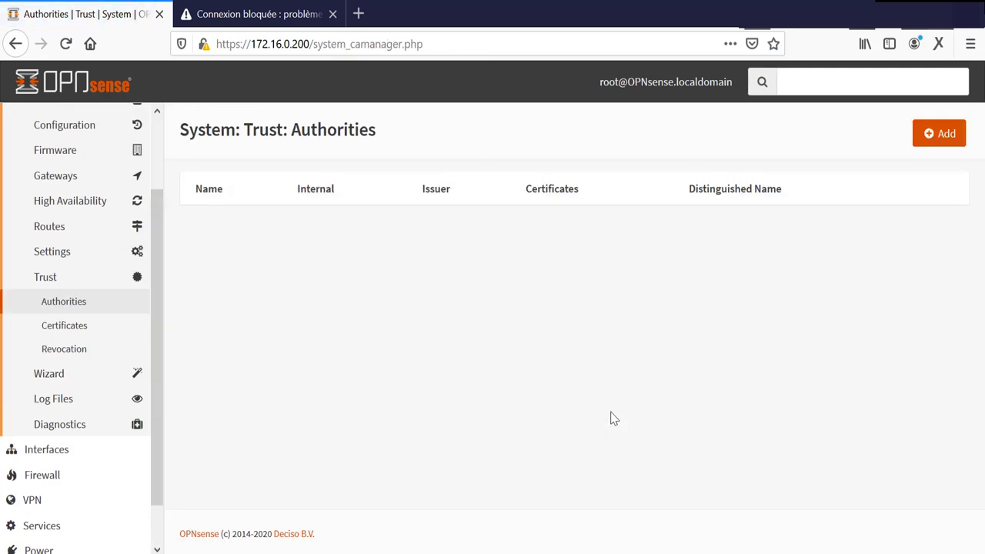
Step: Add a new certificate authority named OPNsense-SSL using the internal Certificate Authority method
left_click(933, 144)
scroll(932, 142, "down", 1)
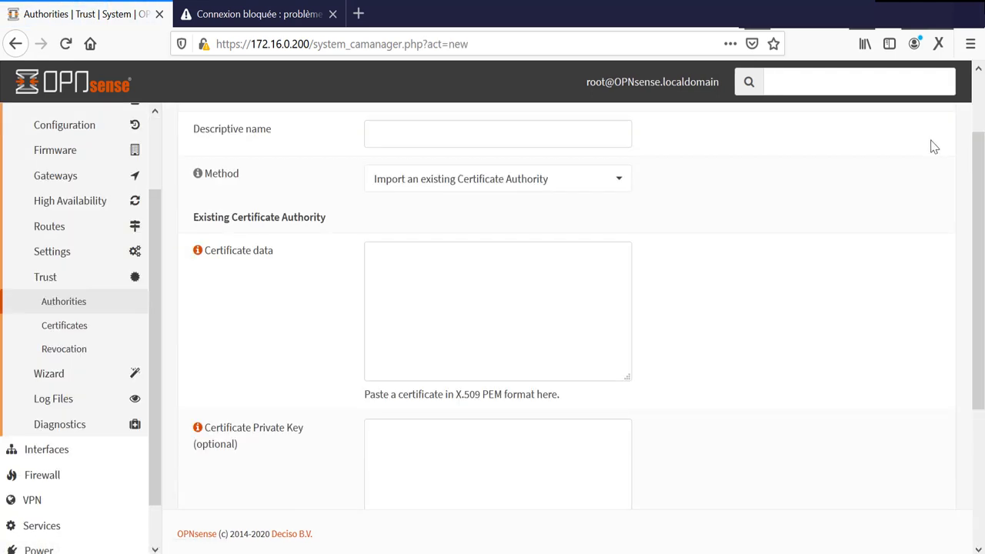
left_click_drag(979, 233, 982, 181)
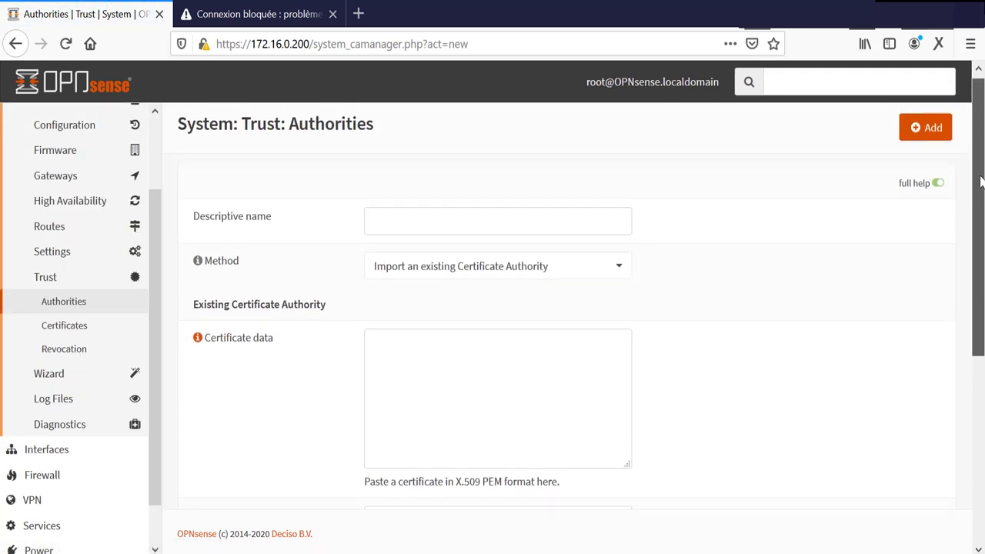
left_click(566, 224)
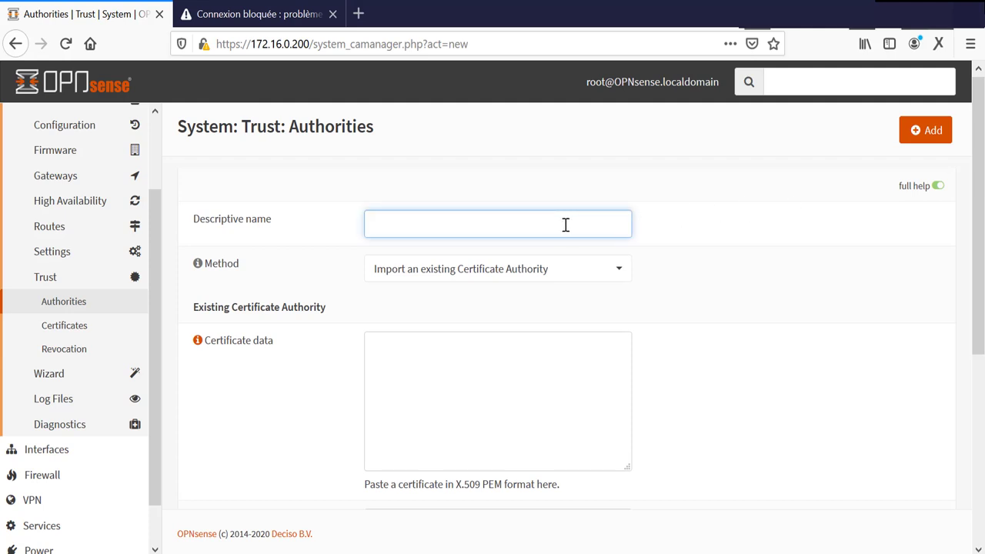
type("OPNsense-SSL")
left_click(585, 275)
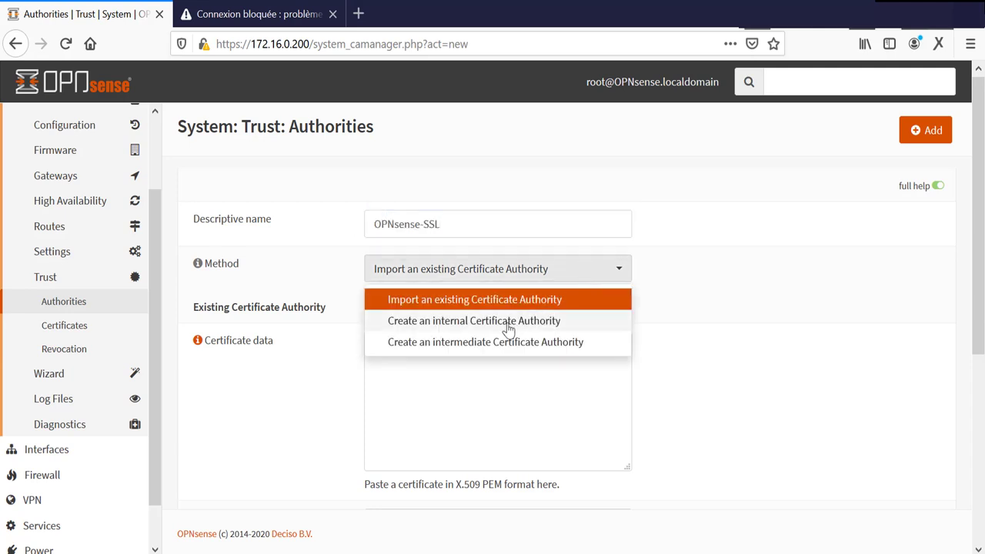
left_click(509, 324)
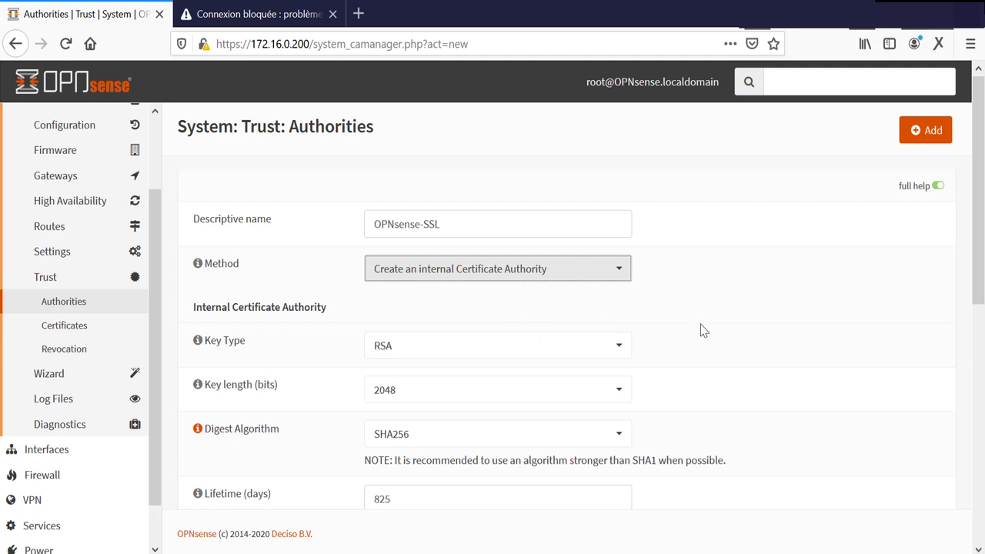
Step: Set the CA's country to US and its state and city to New York
left_click_drag(982, 227, 982, 364)
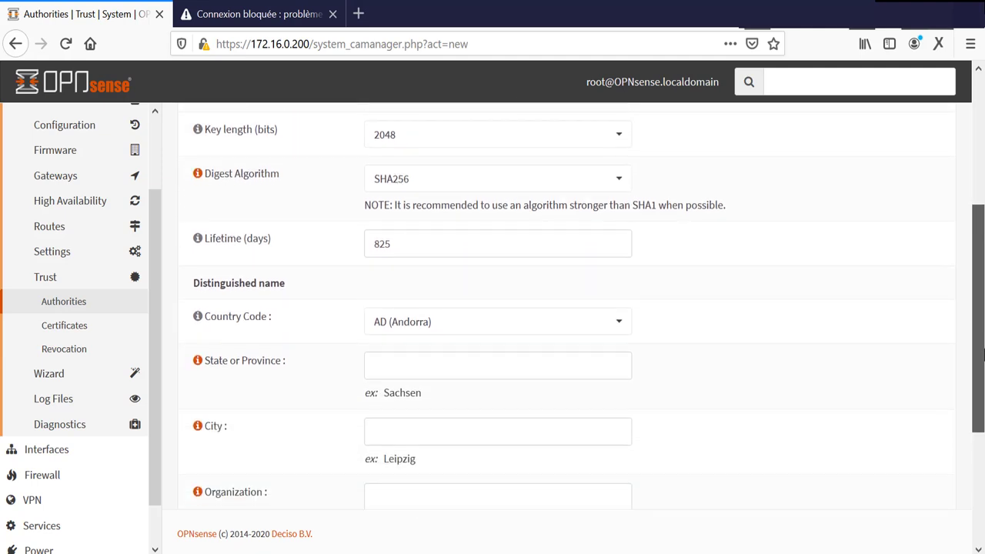
left_click(493, 314)
left_click_drag(631, 350, 631, 524)
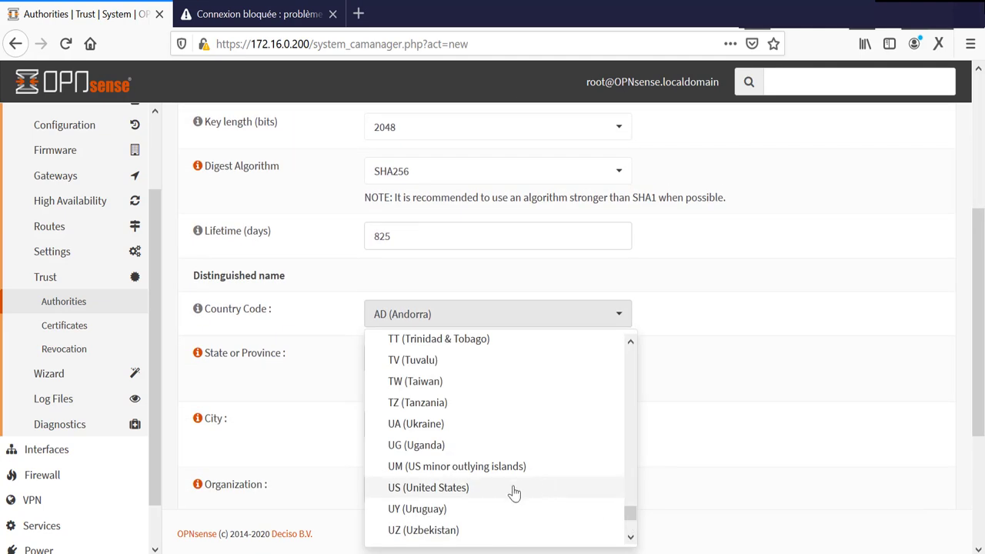
left_click(461, 490)
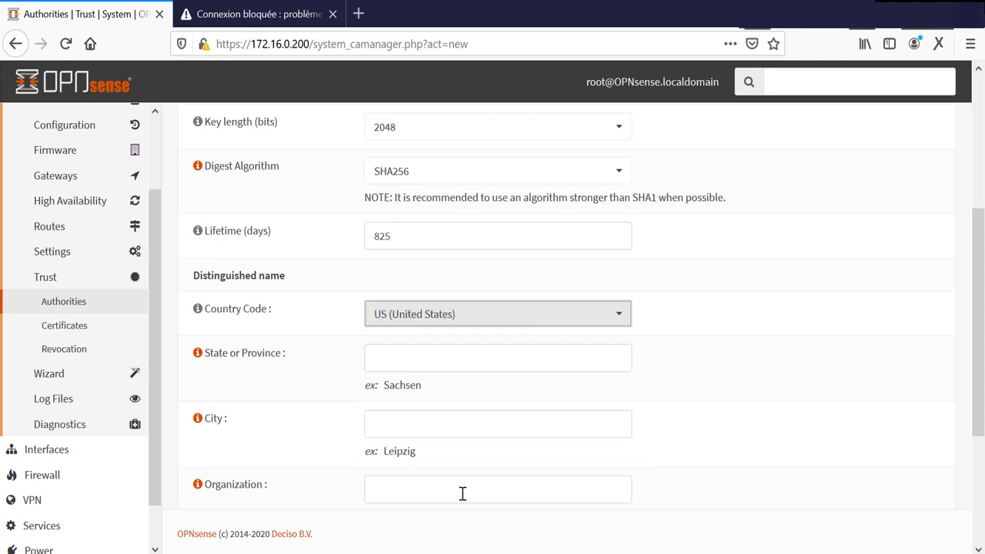
left_click(451, 367)
type("New York")
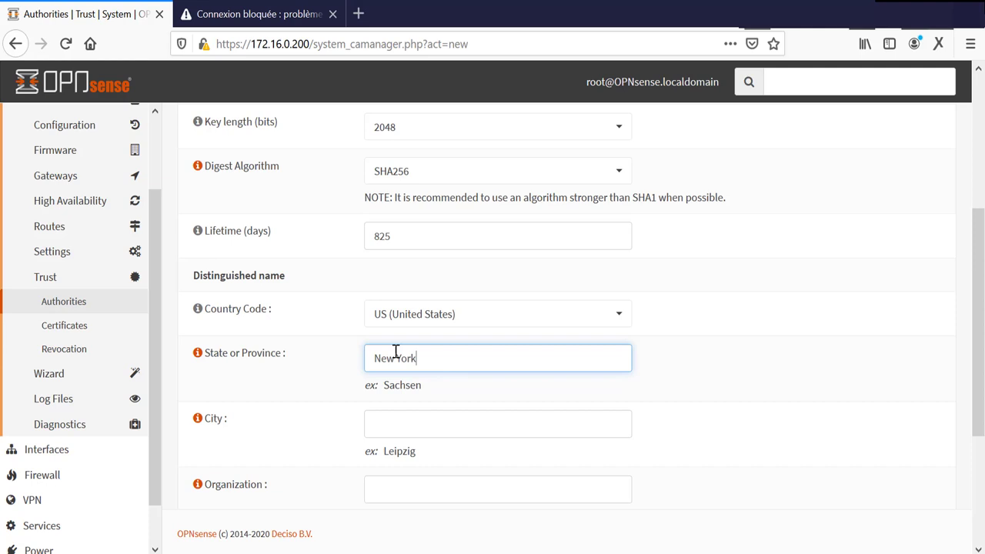
key("ctrl+a")
key("ctrl+c")
left_click(417, 415)
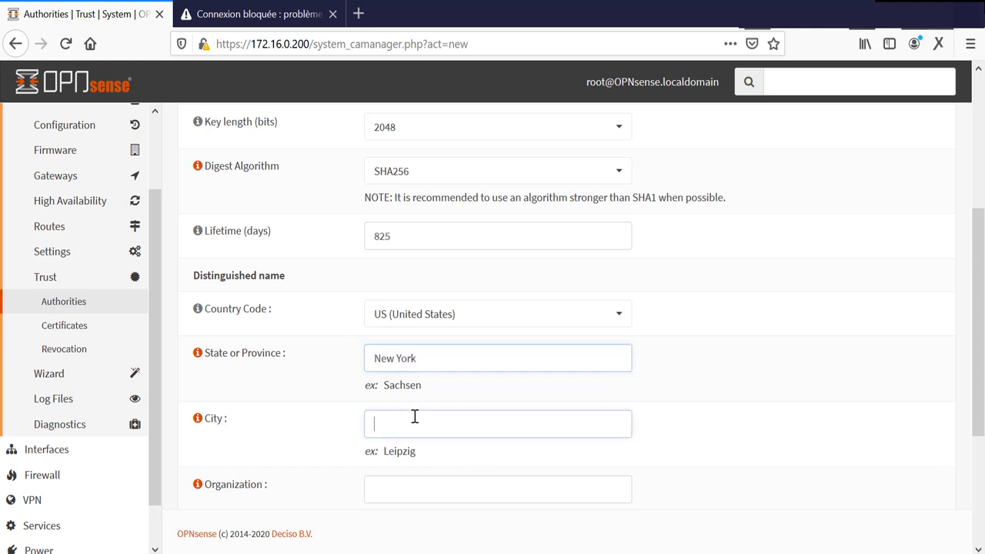
key("ctrl+v")
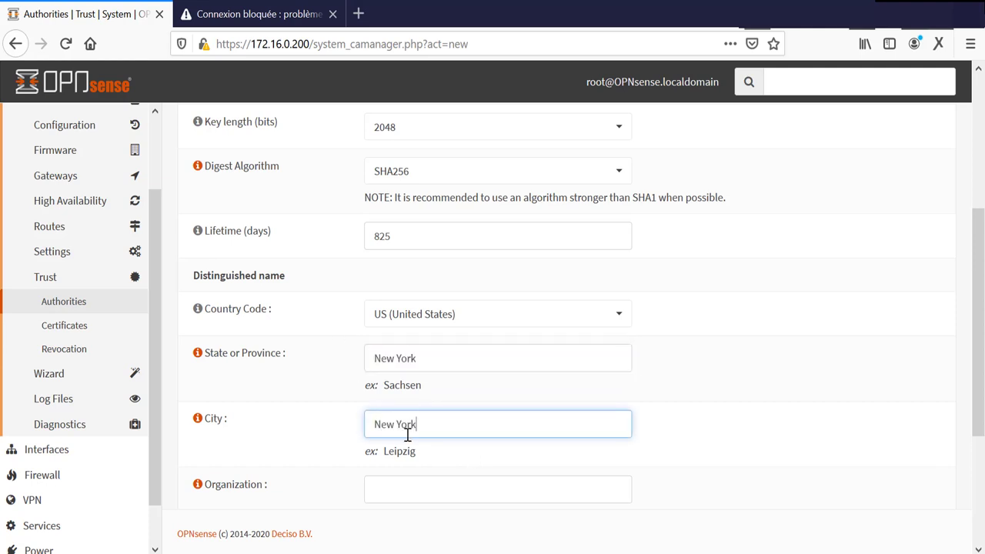
Step: Enter organization IT Network, the admin e-mail and common name Opnsense-ssl, then save
left_click(402, 486)
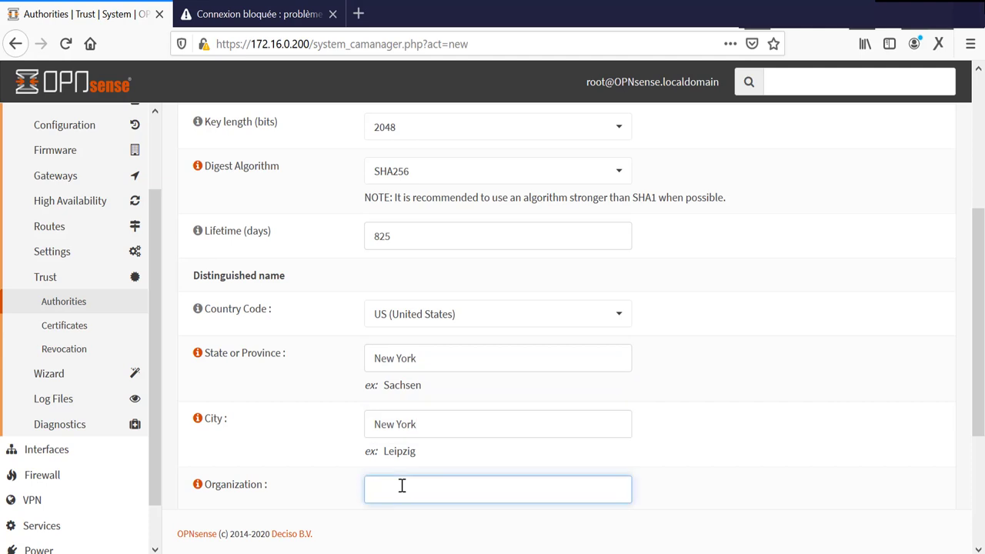
type("IT Network")
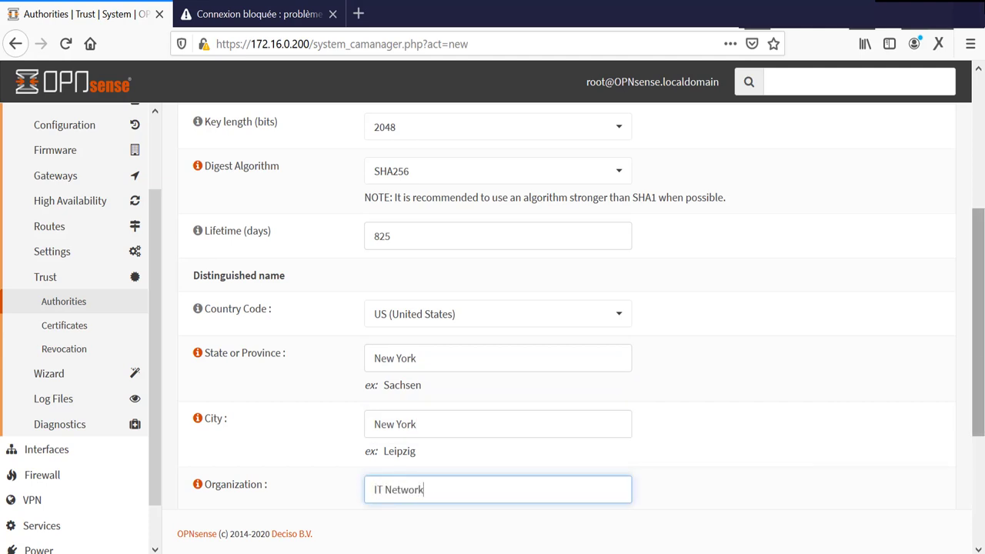
left_click_drag(982, 362, 982, 451)
left_click(450, 380)
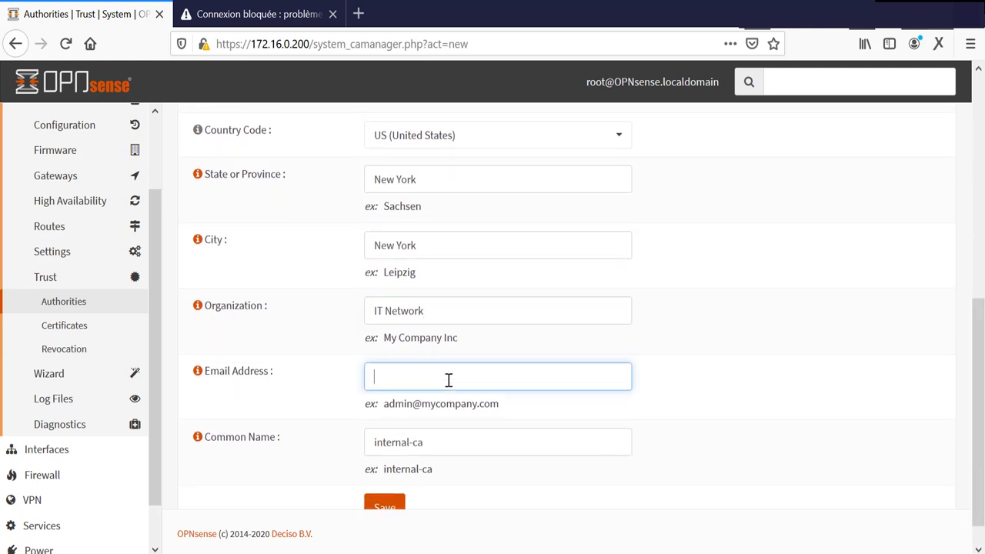
double_click(396, 443)
type("Opnsense-ssl")
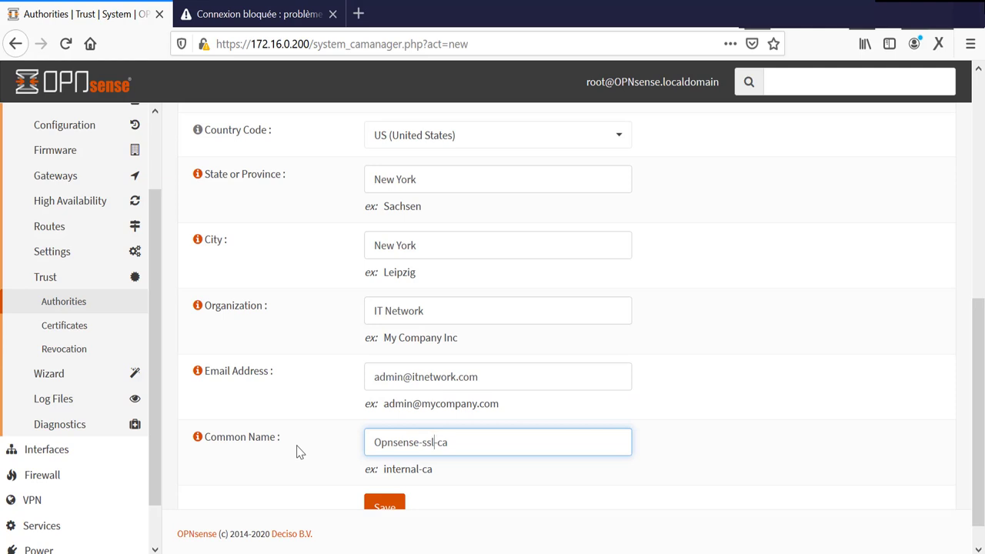
scroll(587, 416, "down", 1)
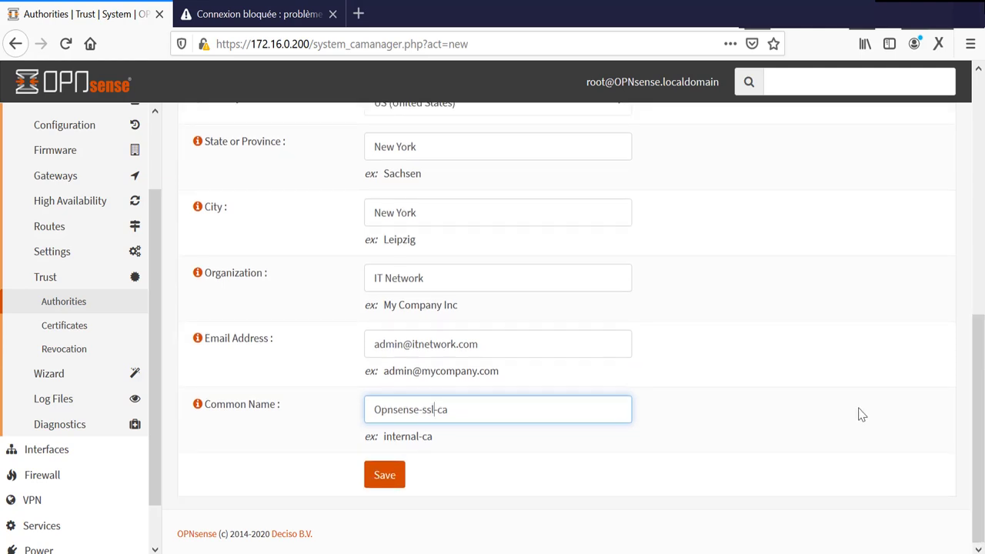
left_click(381, 478)
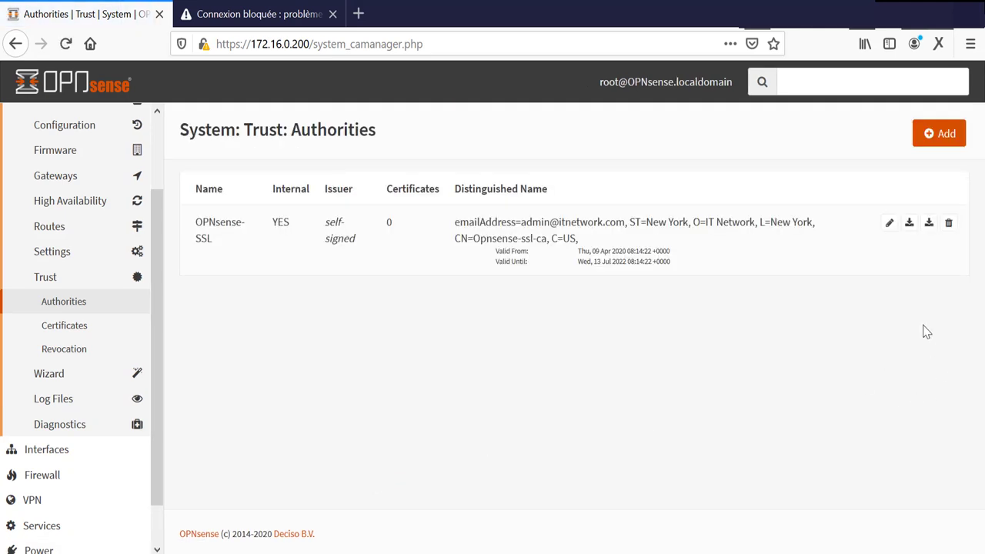
Step: Export and save the OPNsense-SSL CA certificate, then open OPNsense-SSL(1).crt from Firefox downloads
left_click(910, 224)
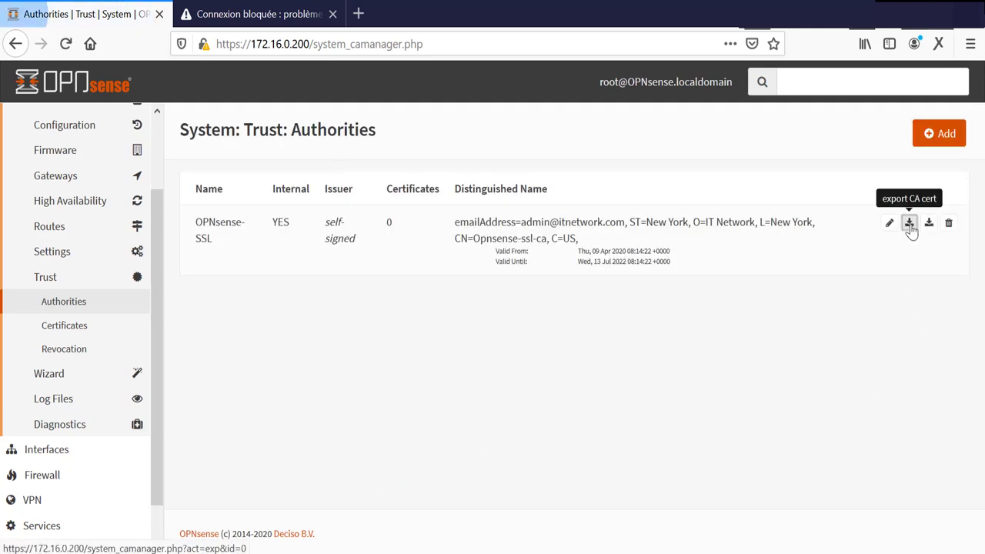
left_click(567, 282)
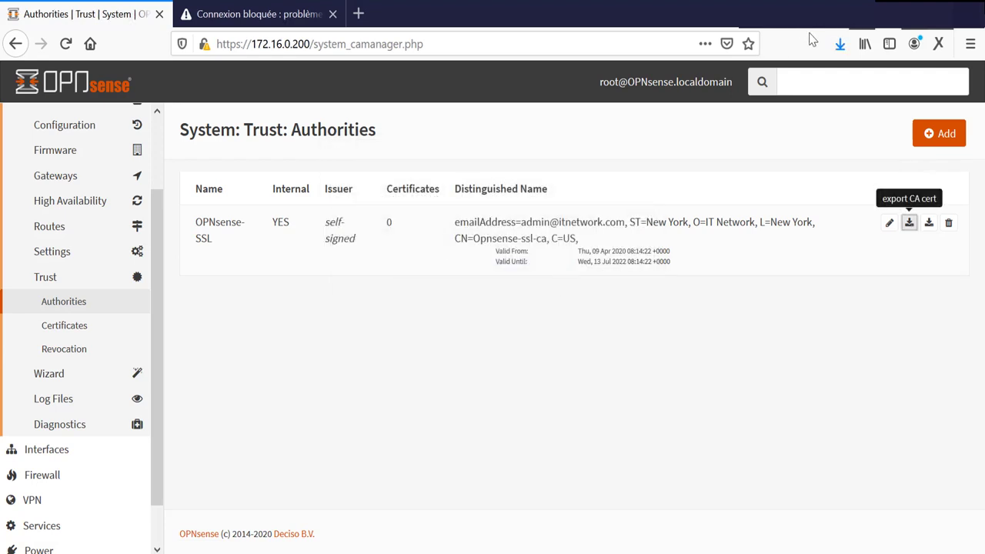
left_click(840, 44)
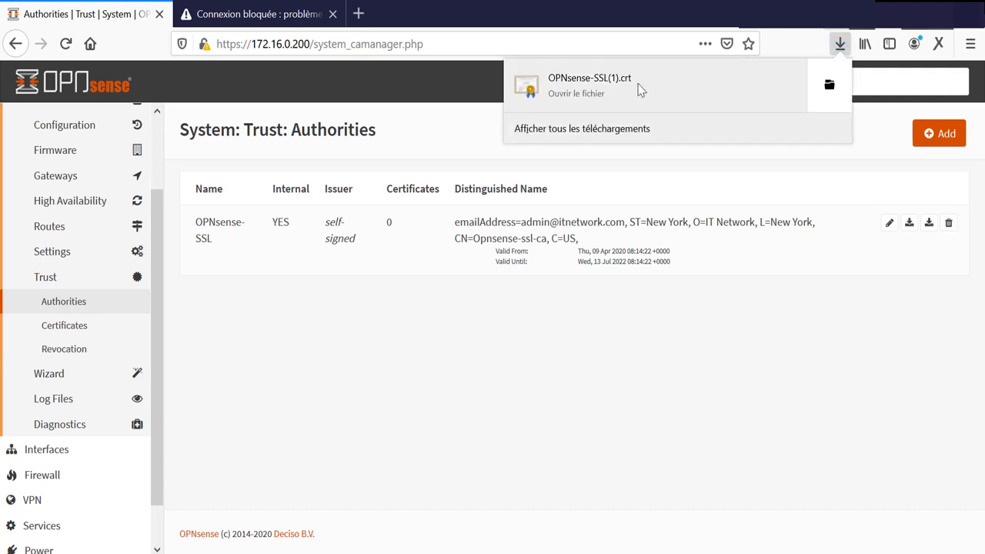
left_click(613, 84)
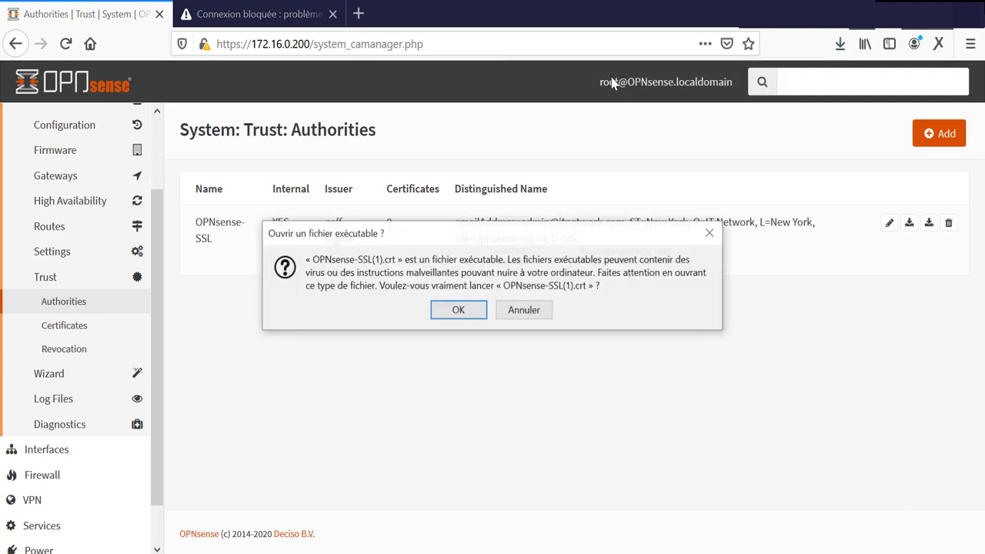
left_click(458, 311)
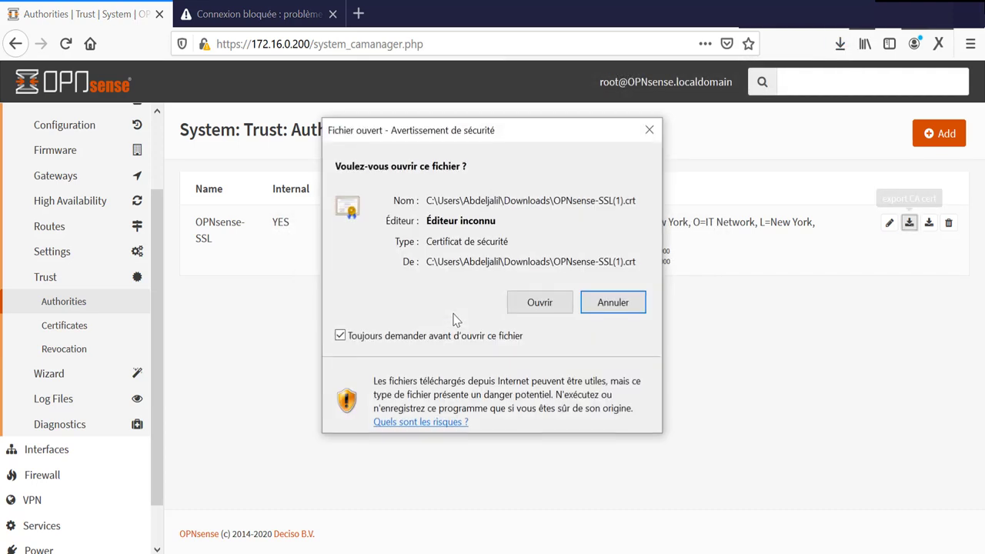
Step: Open the certificate and start installing it for the local computer (Ordinateur local)
left_click(530, 302)
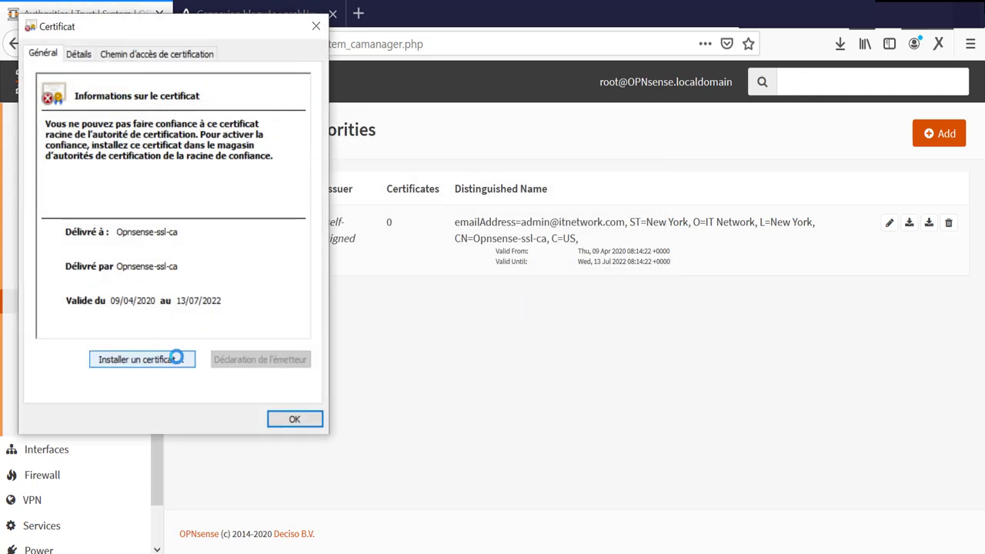
left_click(177, 358)
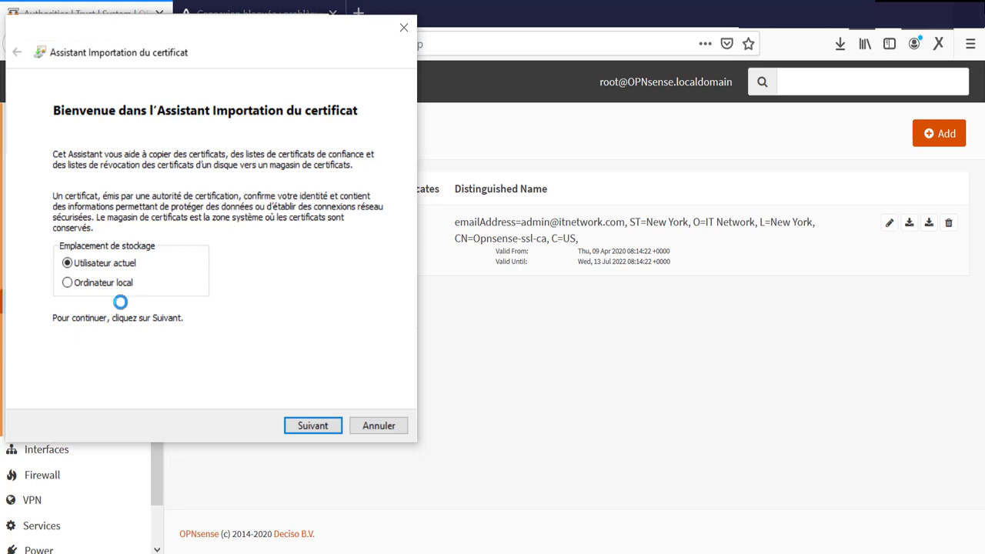
left_click(106, 283)
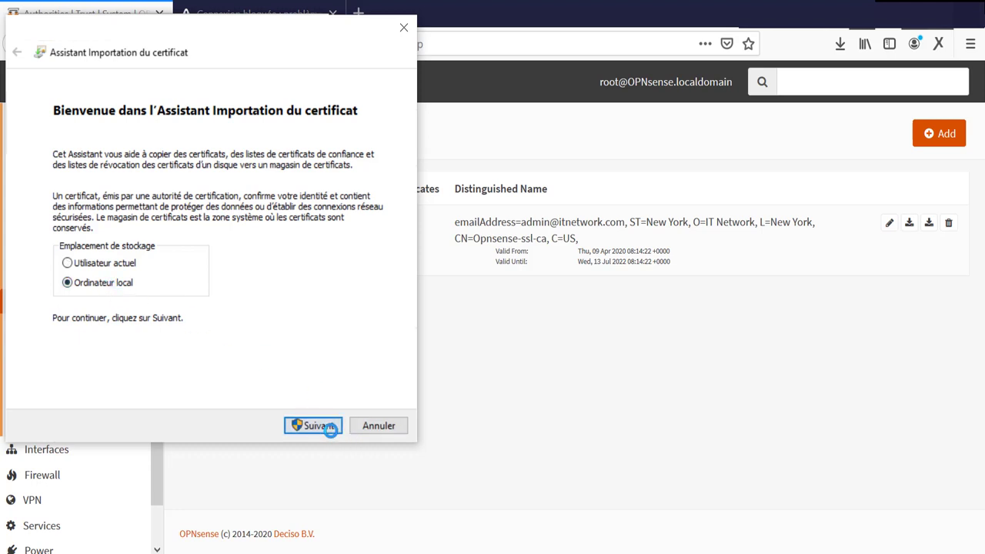
left_click(330, 428)
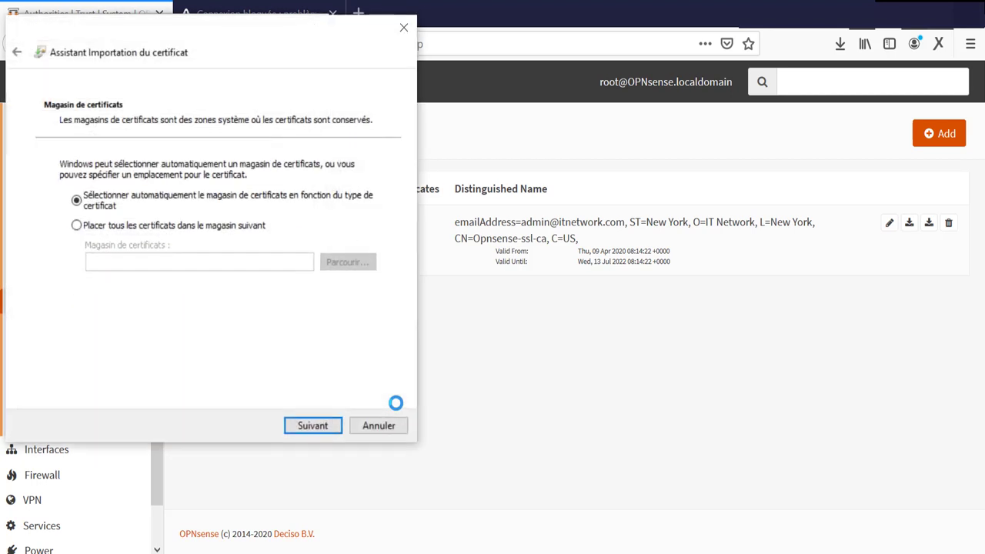
Step: Place it in the Trusted Root Certification Authorities store, finish the import and close the details
left_click(108, 227)
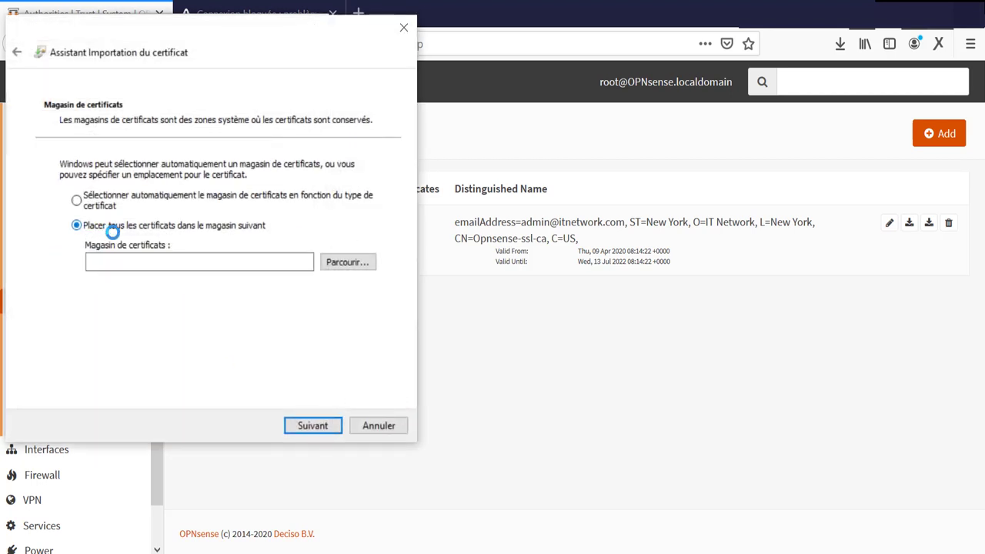
left_click(331, 263)
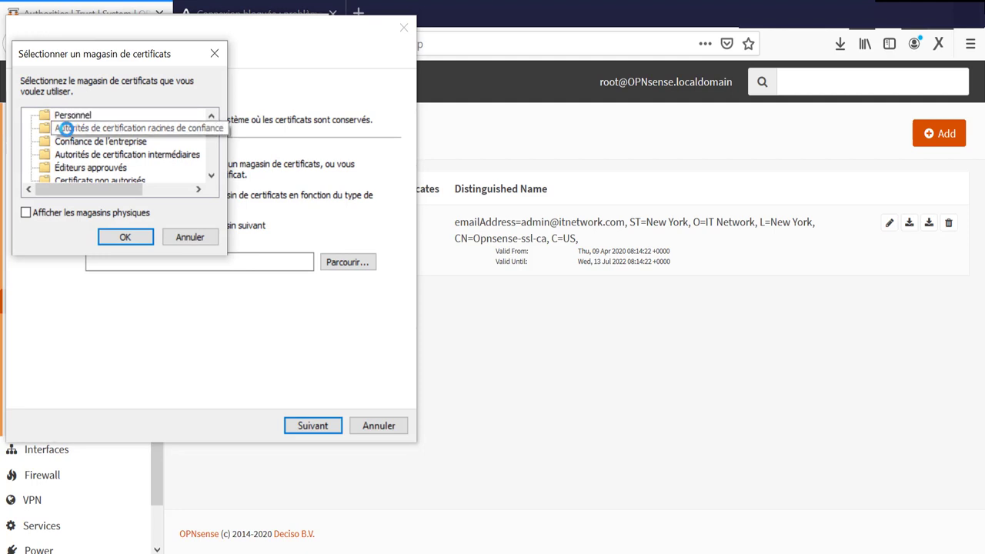
left_click(71, 128)
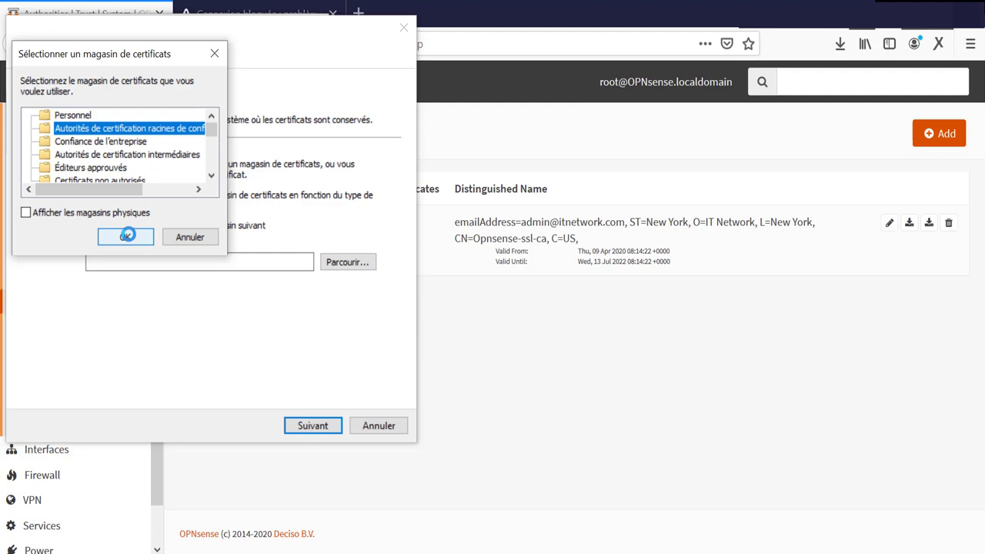
left_click(126, 237)
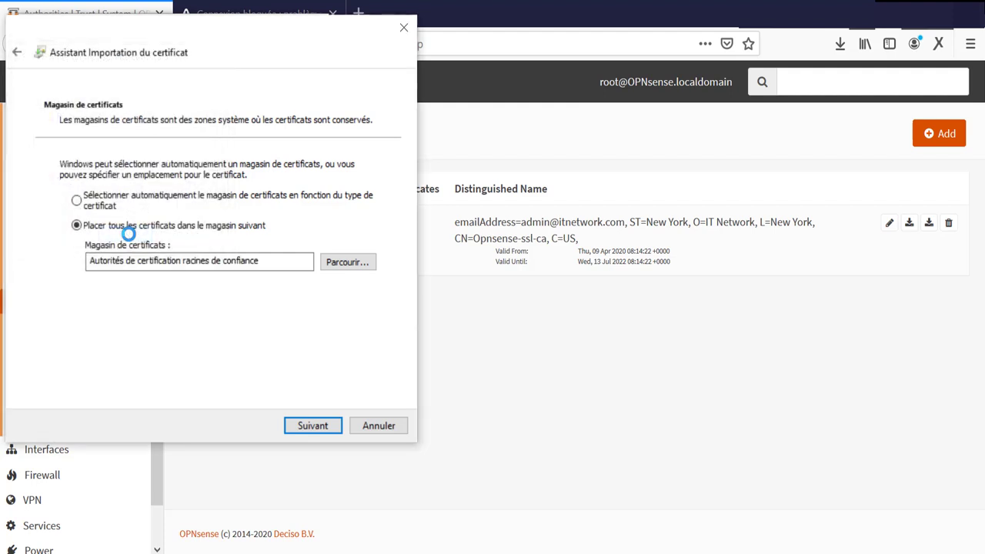
left_click(312, 426)
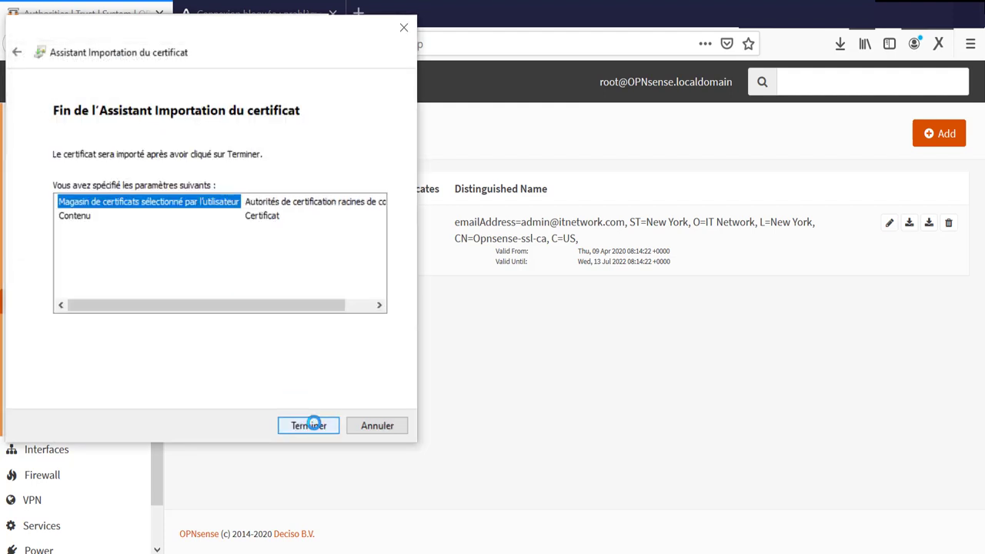
left_click(310, 426)
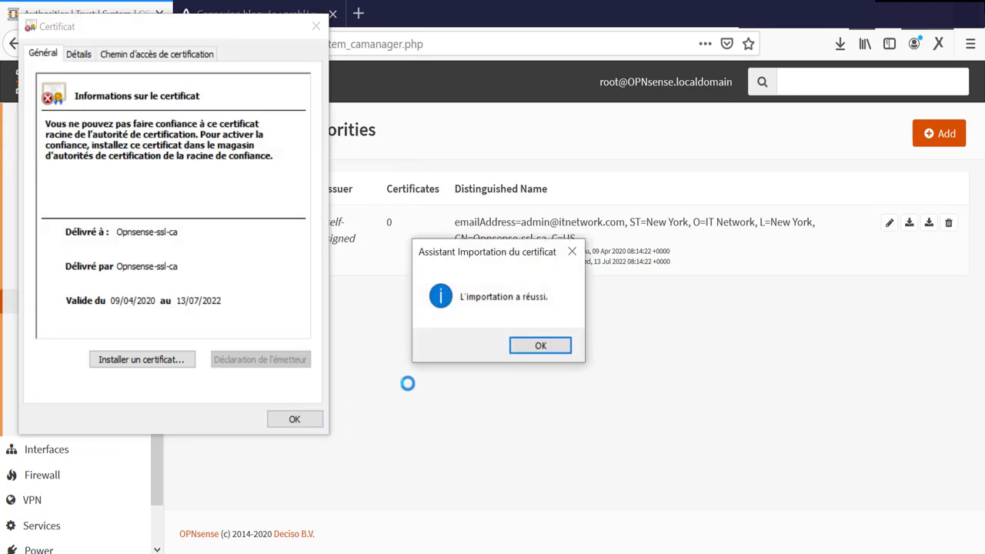
left_click(534, 345)
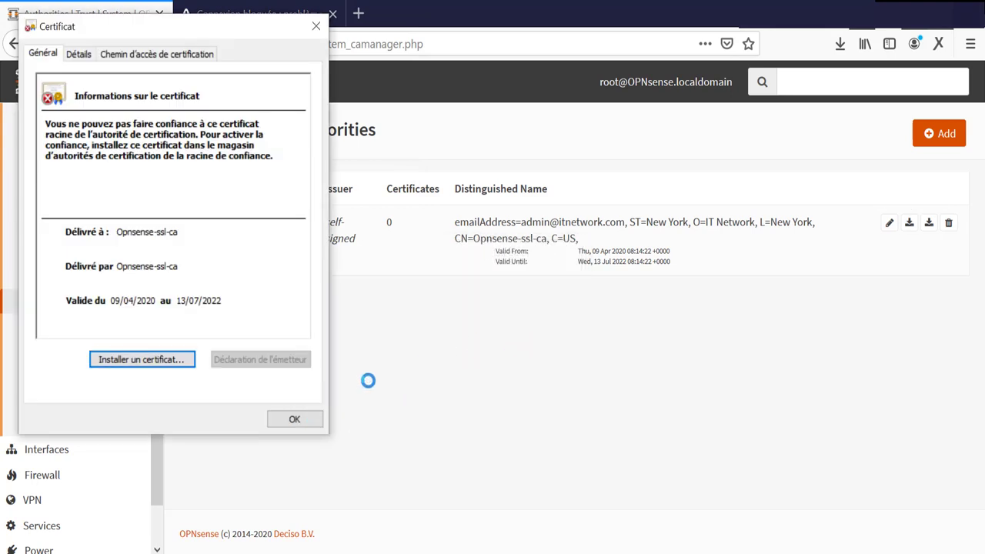
left_click(303, 420)
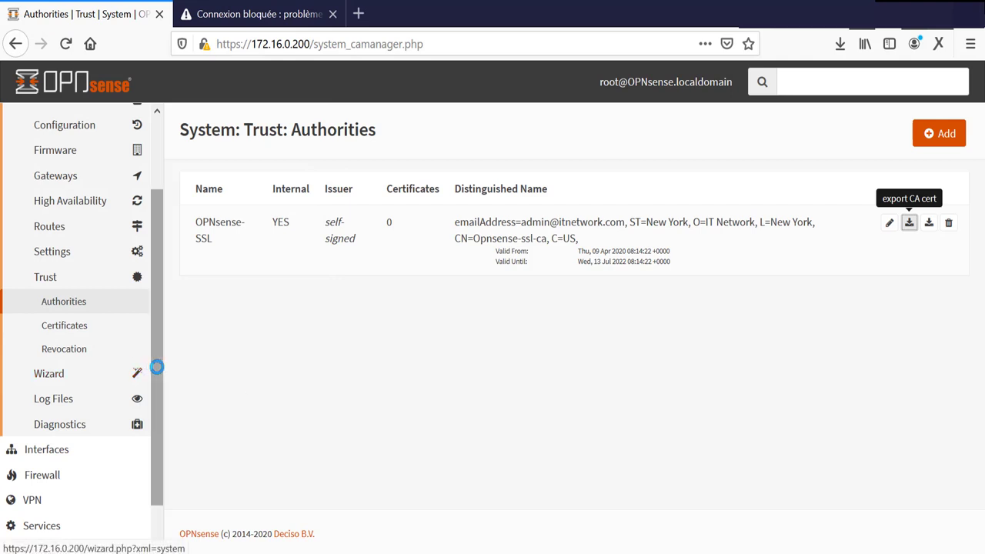
Step: Navigate the OPNsense sidebar via the dashboard to Services > Web Proxy > Administration
left_click_drag(161, 368, 156, 294)
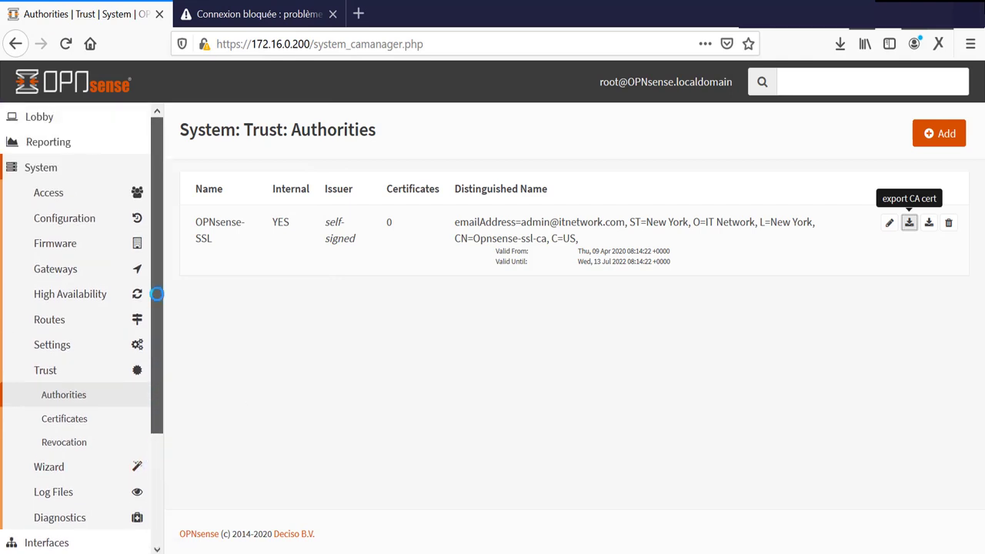
left_click(48, 168)
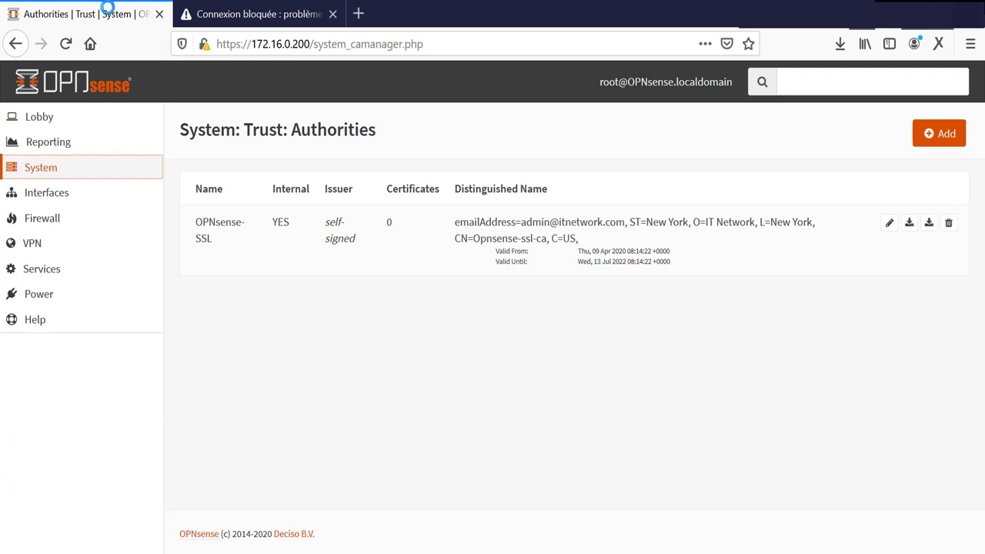
left_click(41, 268)
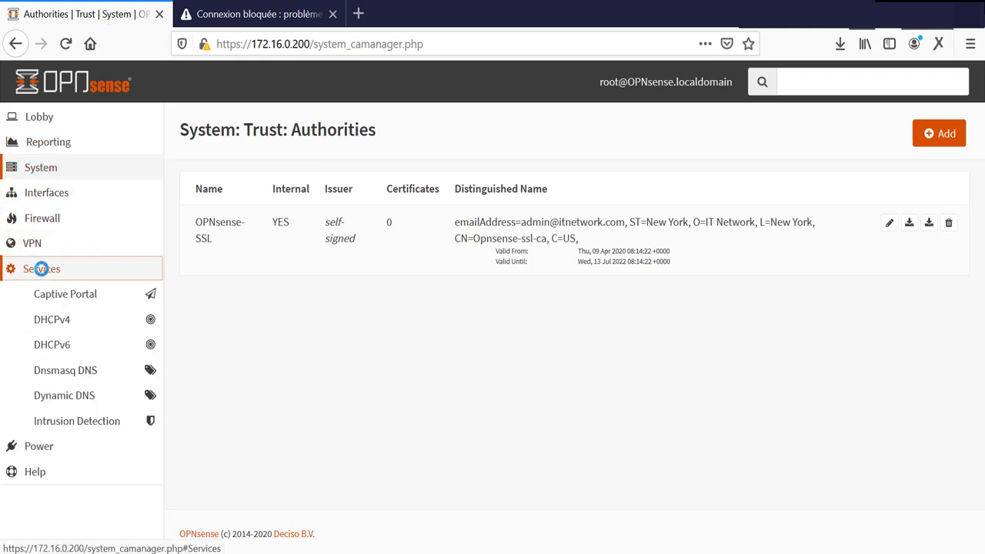
left_click(41, 268)
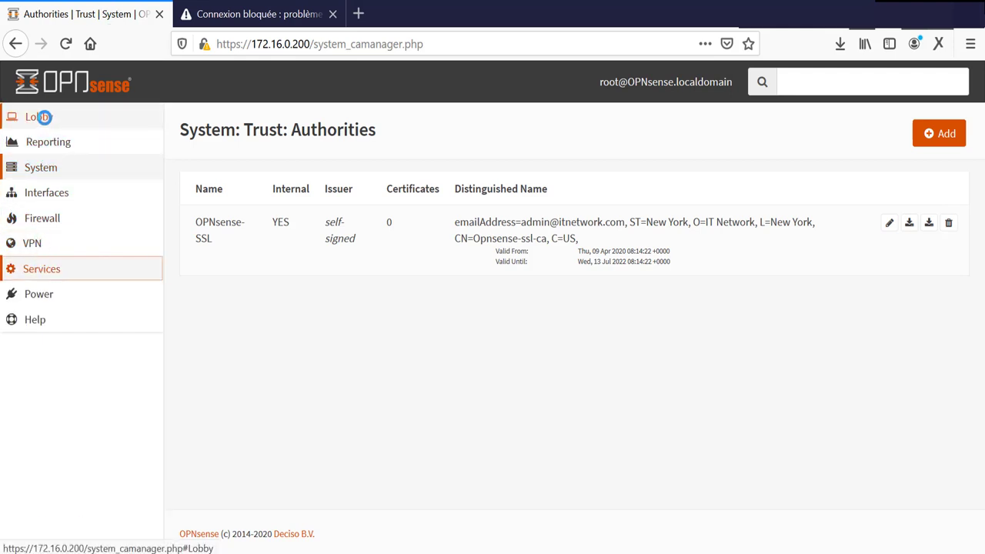
left_click(36, 115)
left_click(50, 140)
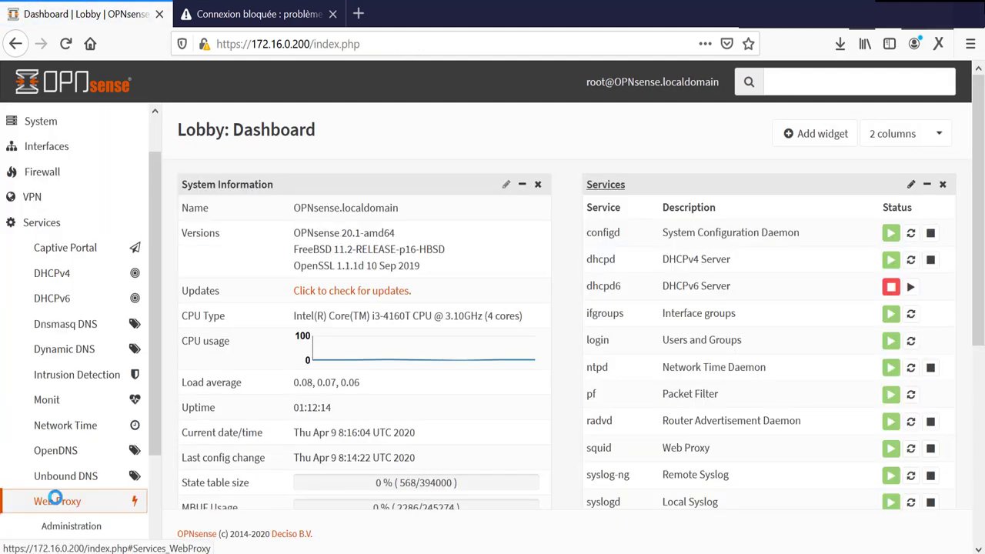
left_click(49, 523)
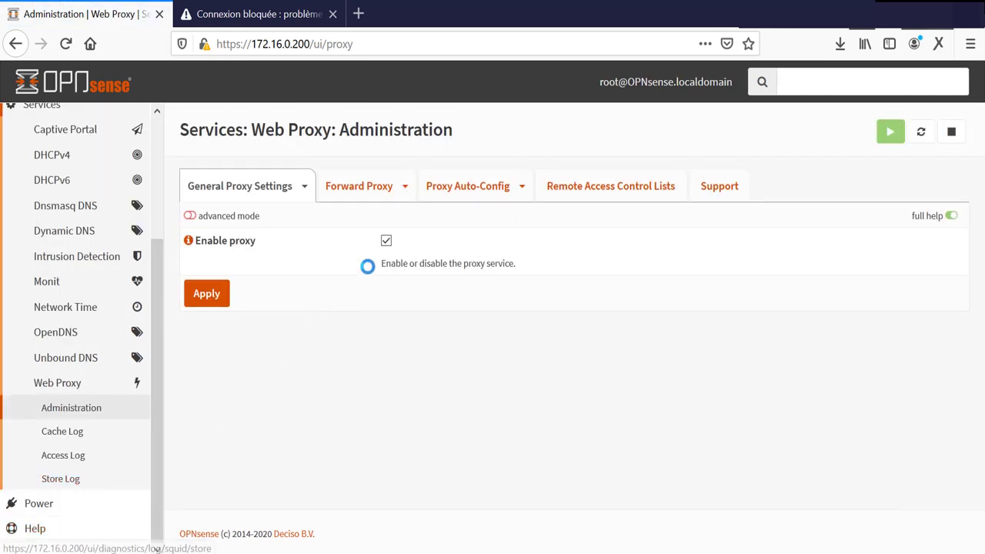
Step: In Forward Proxy settings, set 'CA to use' to OPNsense-SSL and apply
left_click(346, 182)
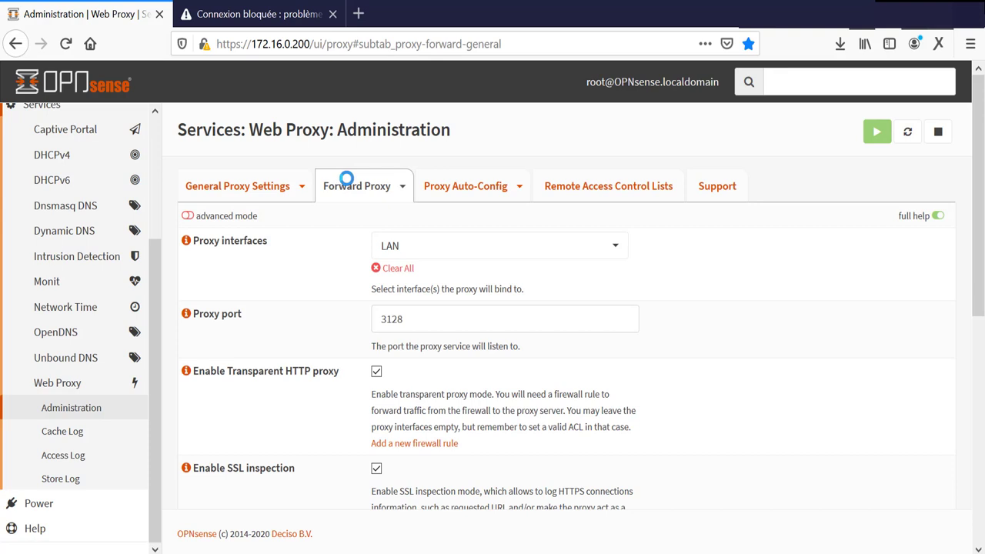
scroll(741, 341, "down", 5)
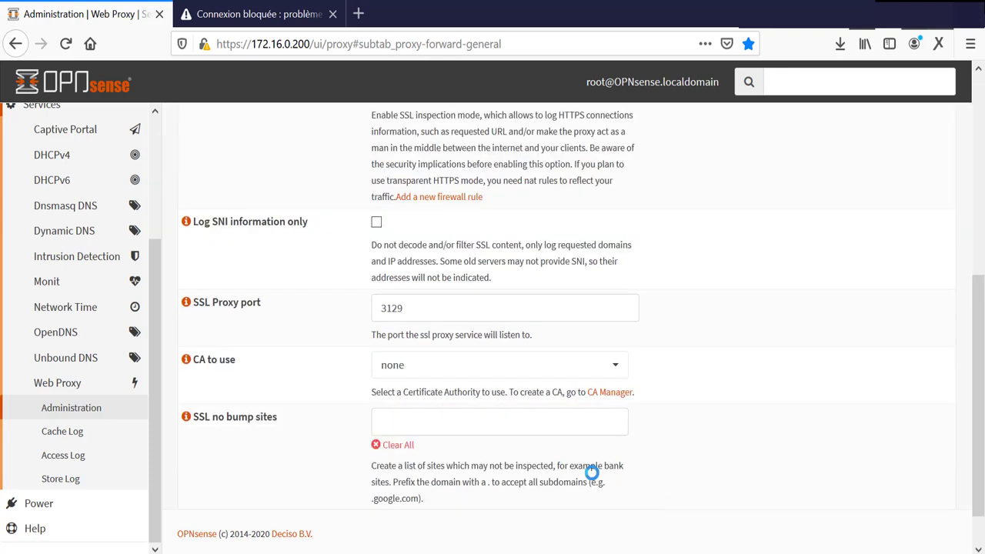
left_click(614, 368)
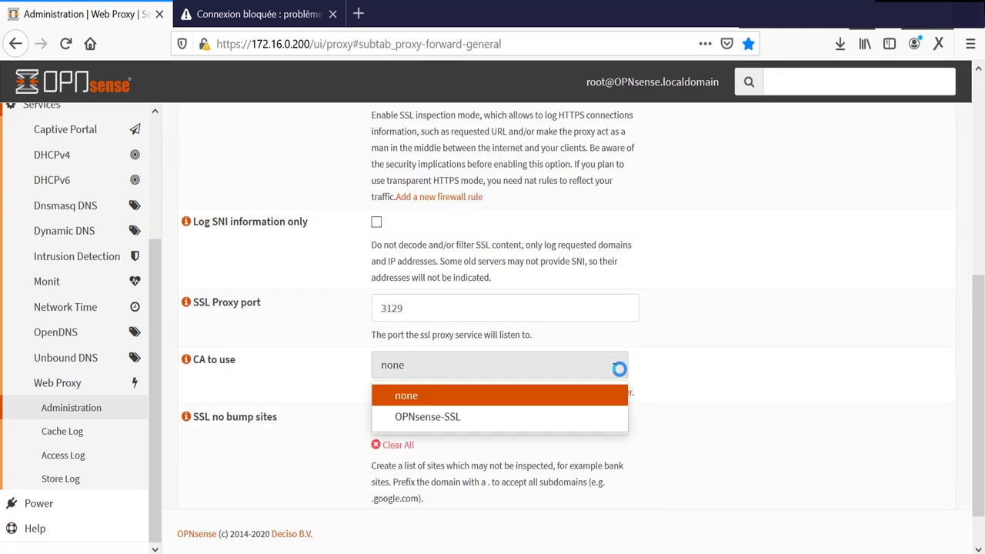
left_click(446, 417)
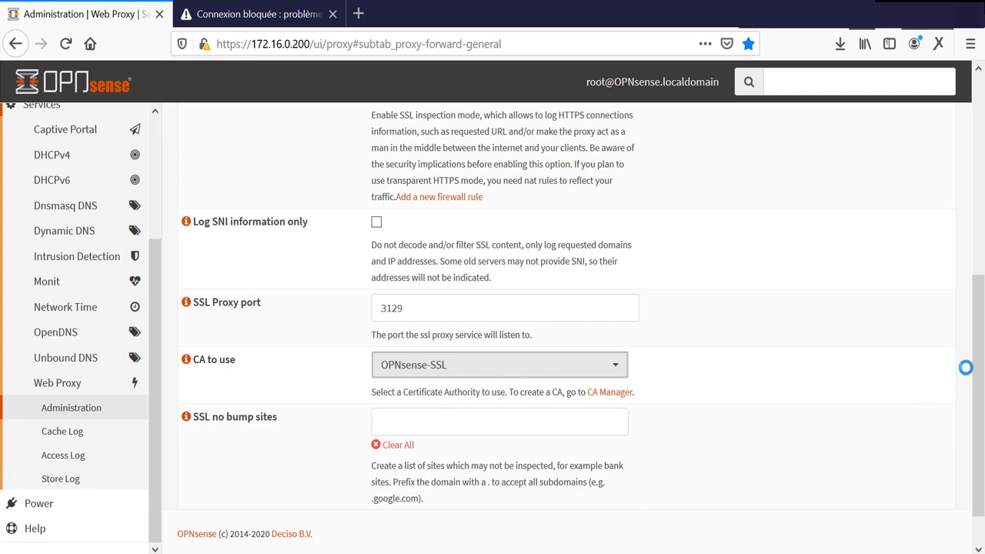
scroll(970, 384, "down", 2)
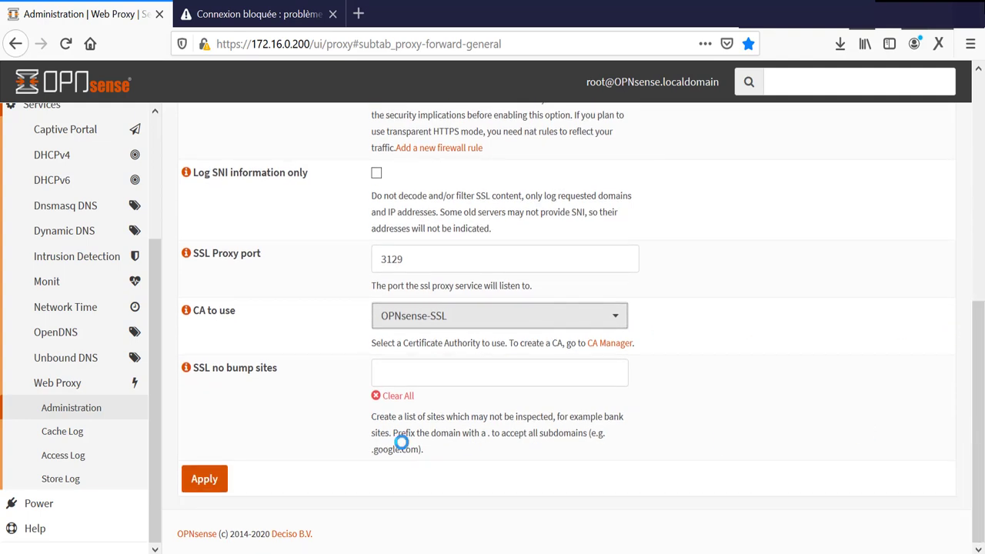
left_click(205, 469)
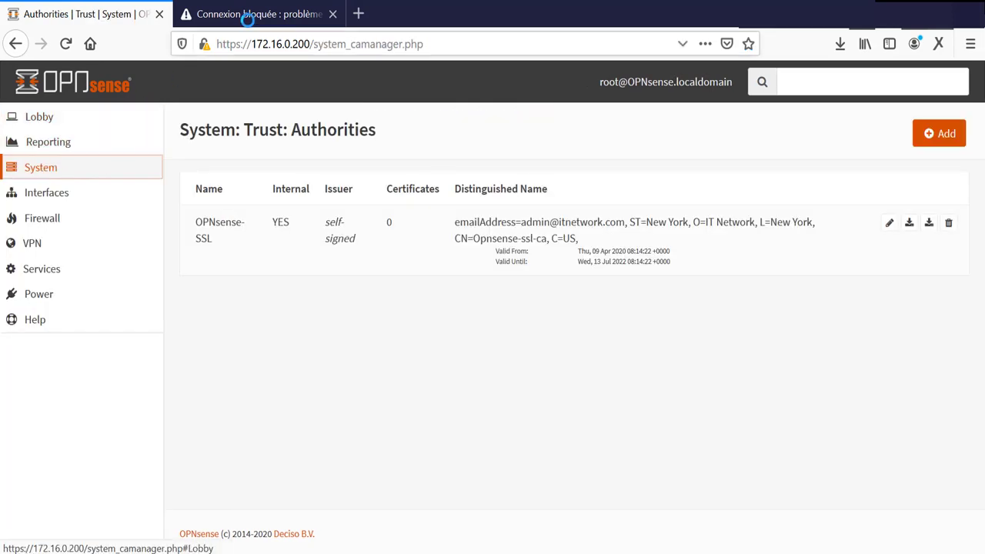
Step: Load facebook.com in the second Firefox tab, see Squid's Access Denied, and close the tab
left_click(282, 13)
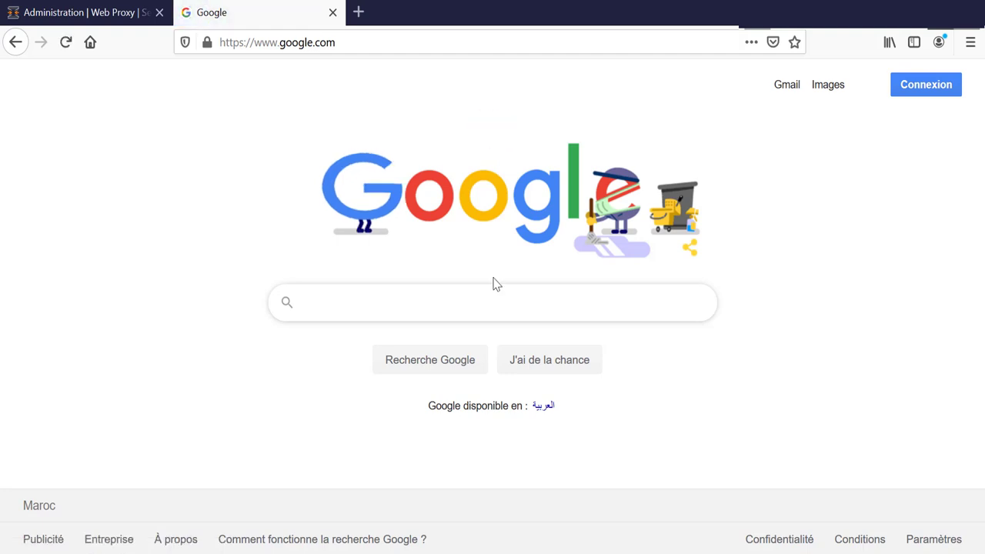
left_click(351, 44)
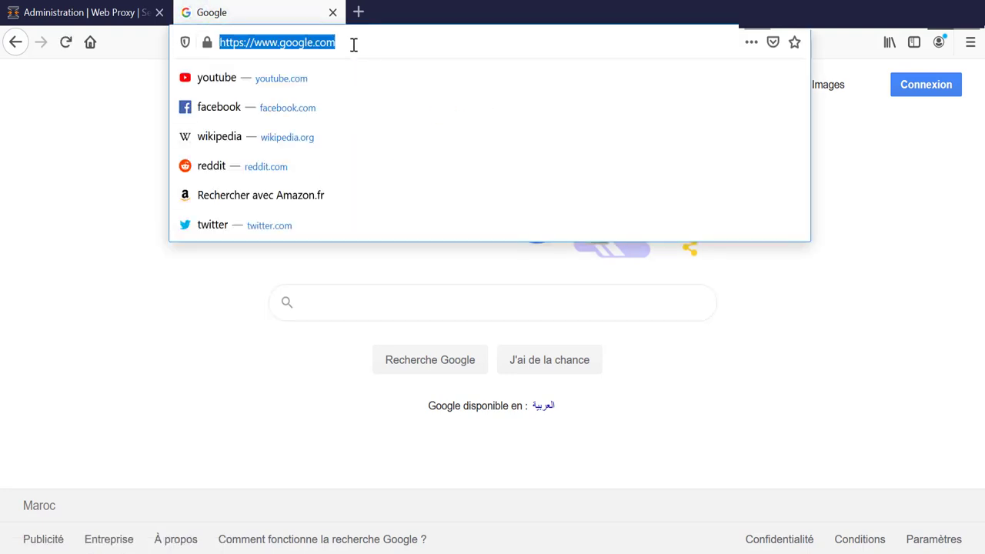
left_click(220, 106)
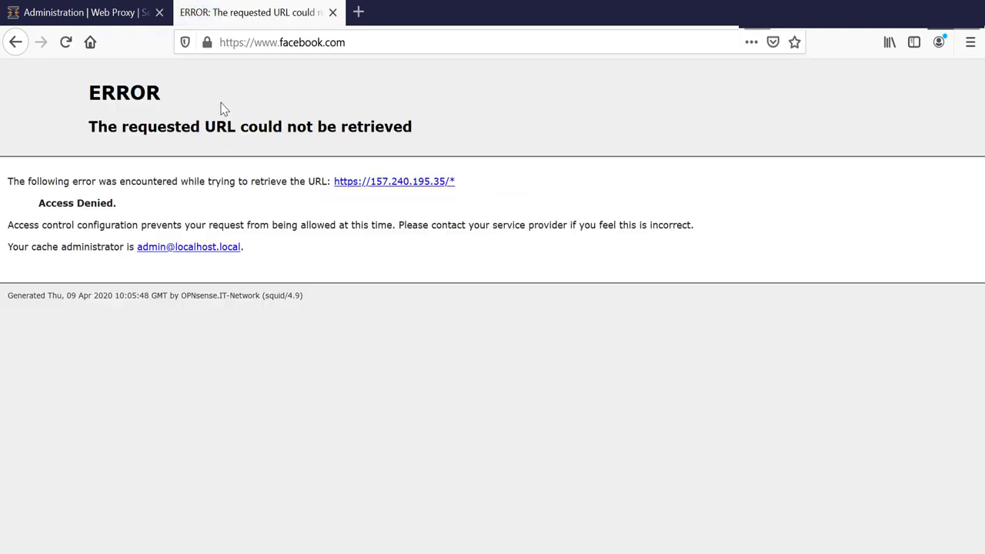
key("ctrl+w")
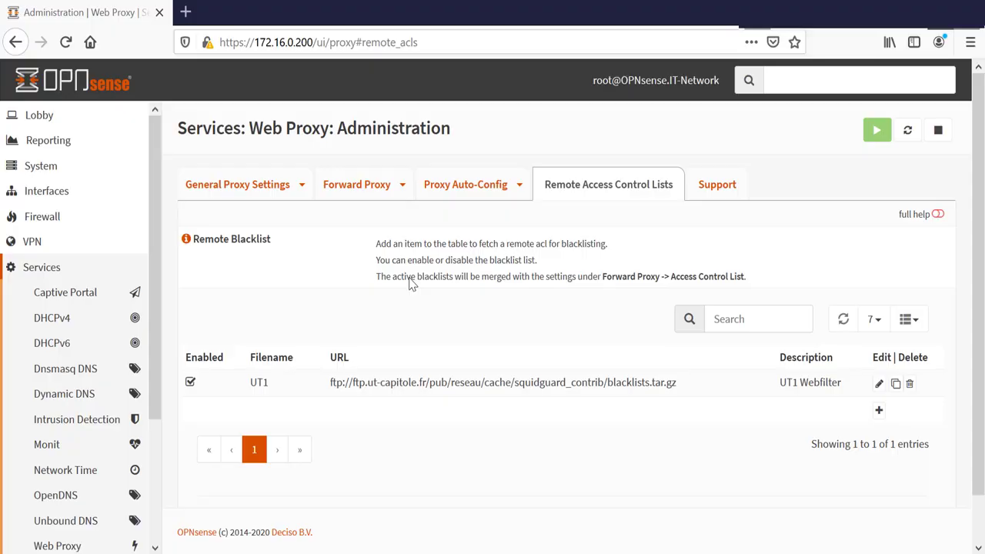
Step: Uncheck Enabled on the UT1 remote blacklist and apply the change
left_click(191, 382)
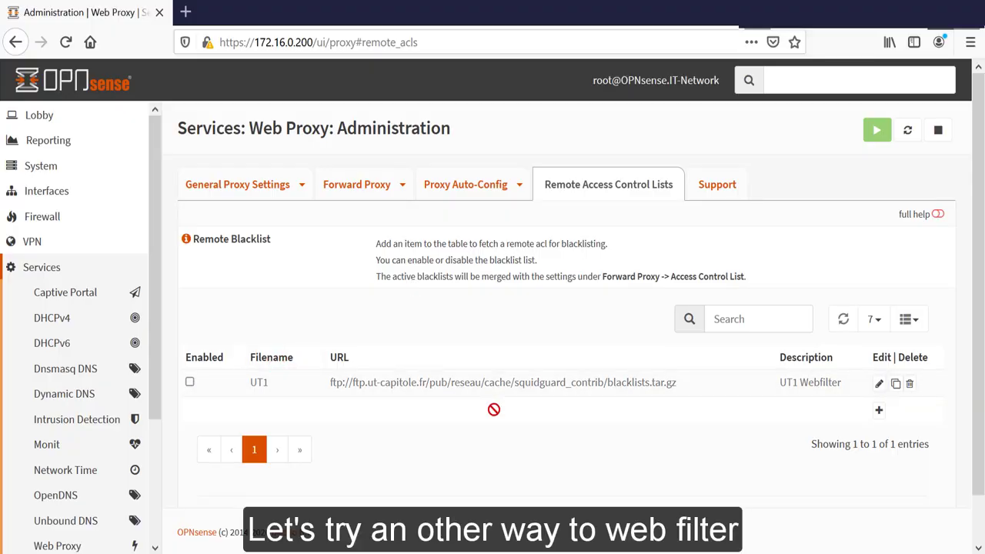
scroll(983, 300, "down", 2)
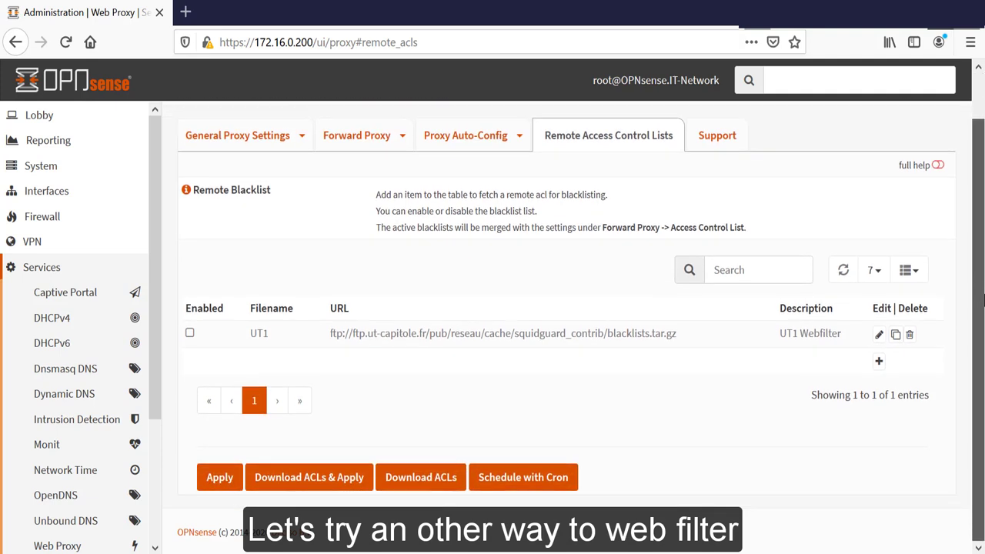
left_click(220, 479)
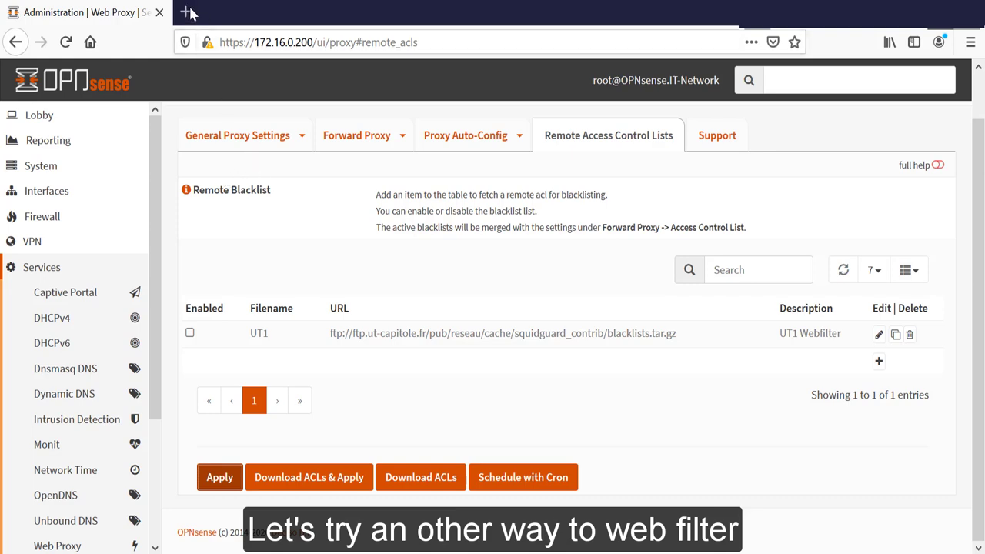
Step: Confirm facebook.com loads normally in a new tab, then close that tab
left_click(185, 12)
left_click(270, 202)
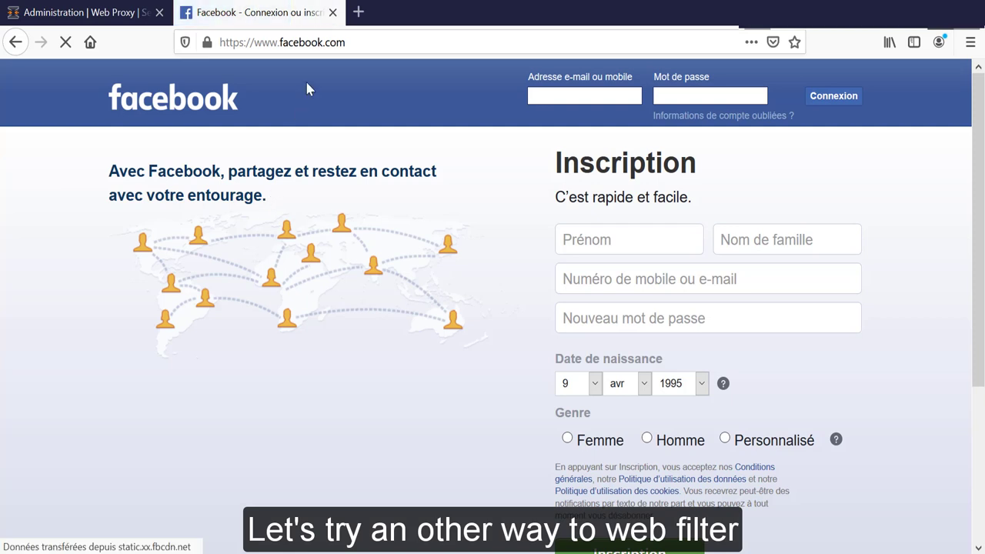
left_click(334, 13)
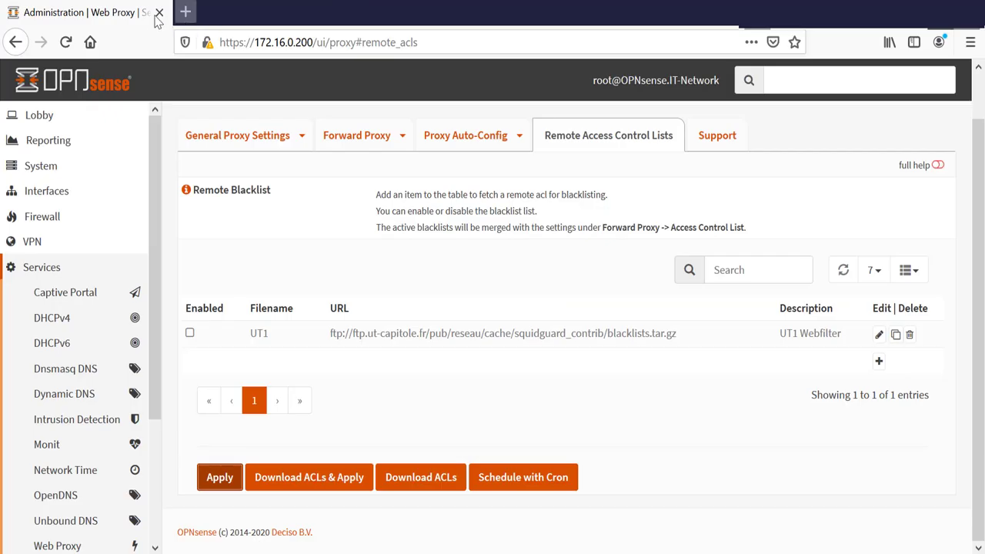
Step: Add facebook.com to the Forward Proxy Access Control List Blacklist and apply
left_click(401, 135)
left_click(361, 209)
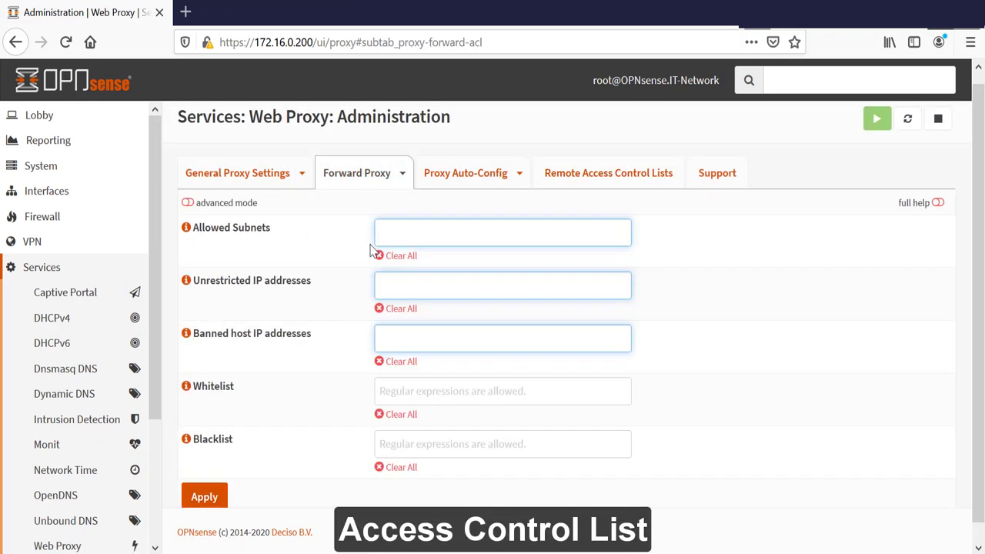
left_click(399, 448)
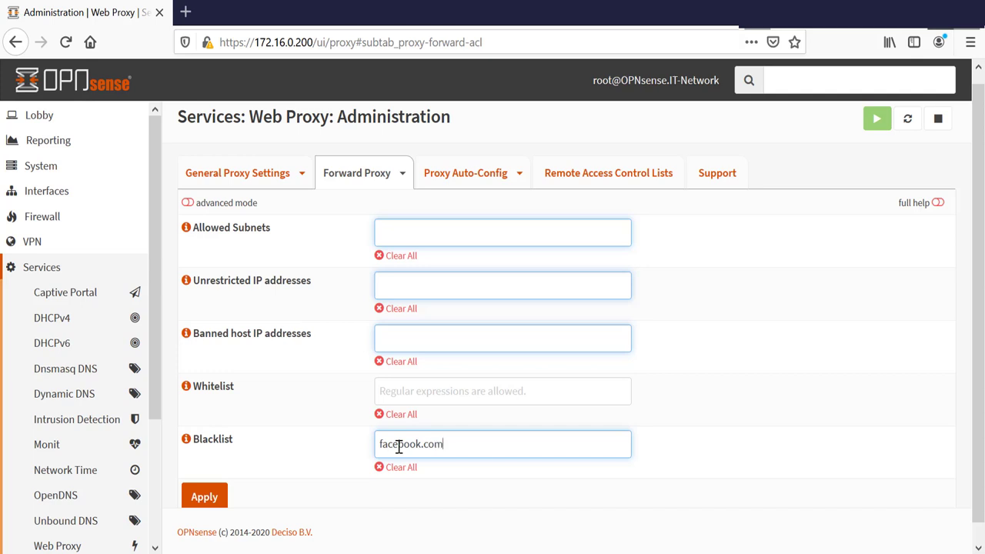
key("Return")
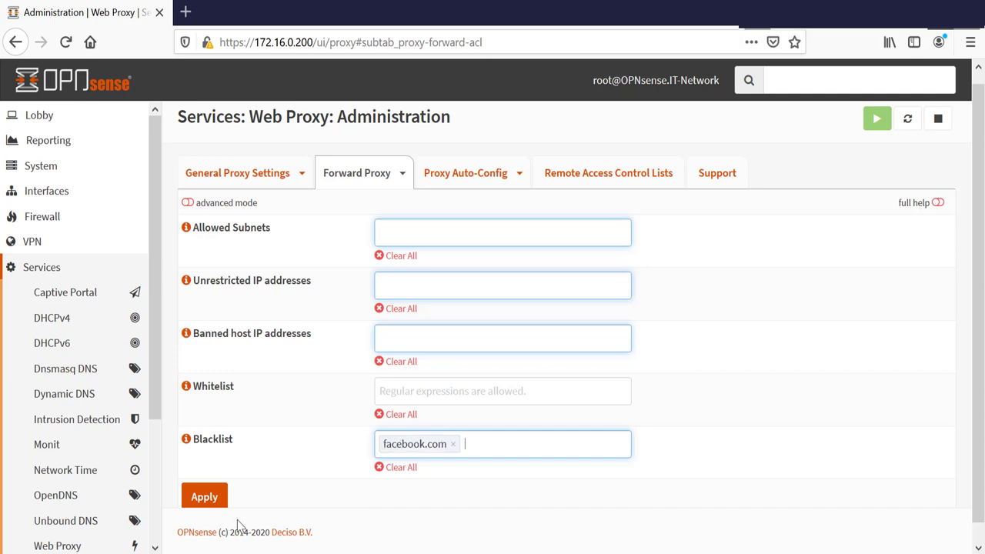
left_click(221, 499)
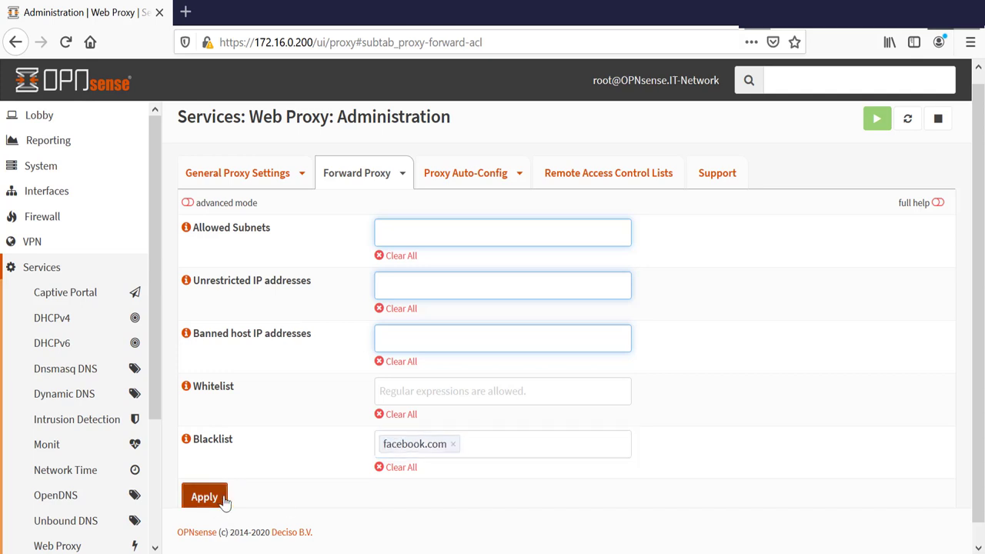
Step: Verify facebook.com shows Access Denied in a new tab, then close it
left_click(186, 12)
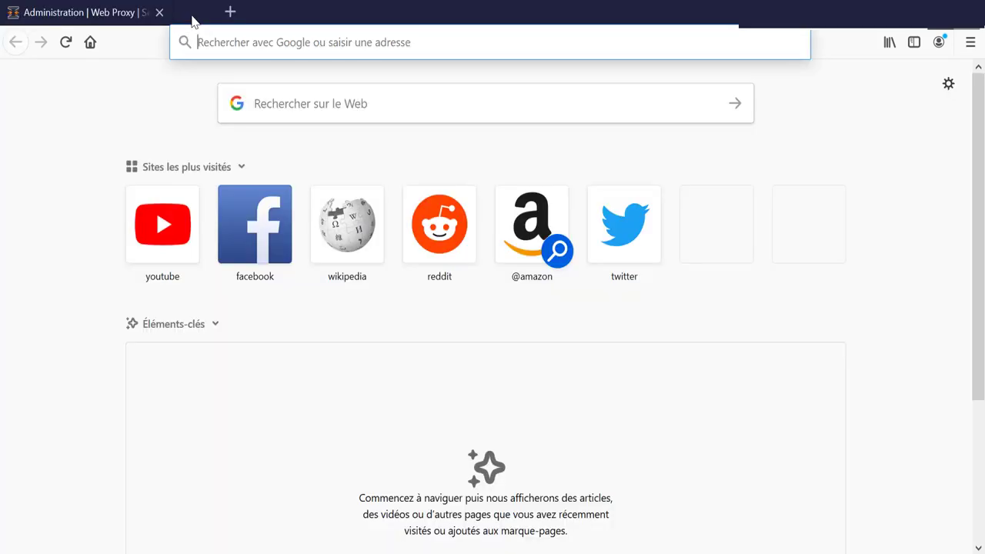
left_click(264, 262)
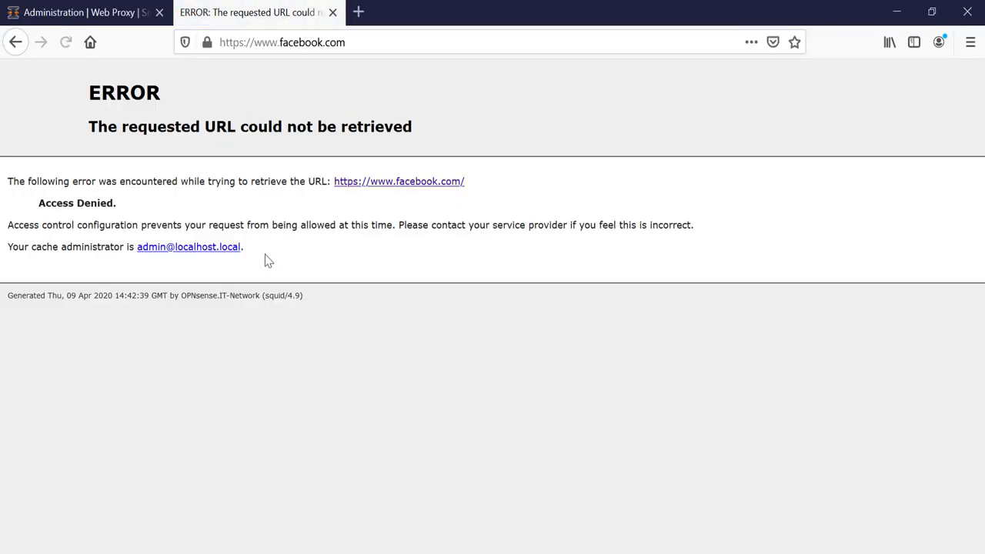
left_click(333, 13)
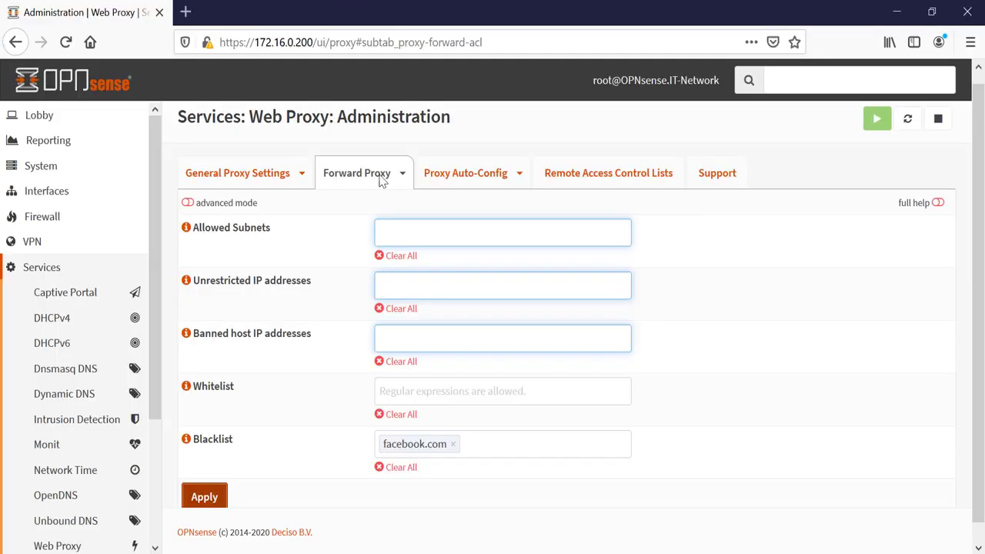
Step: Add youtube.com as a second Blacklist entry and apply
left_click(482, 438)
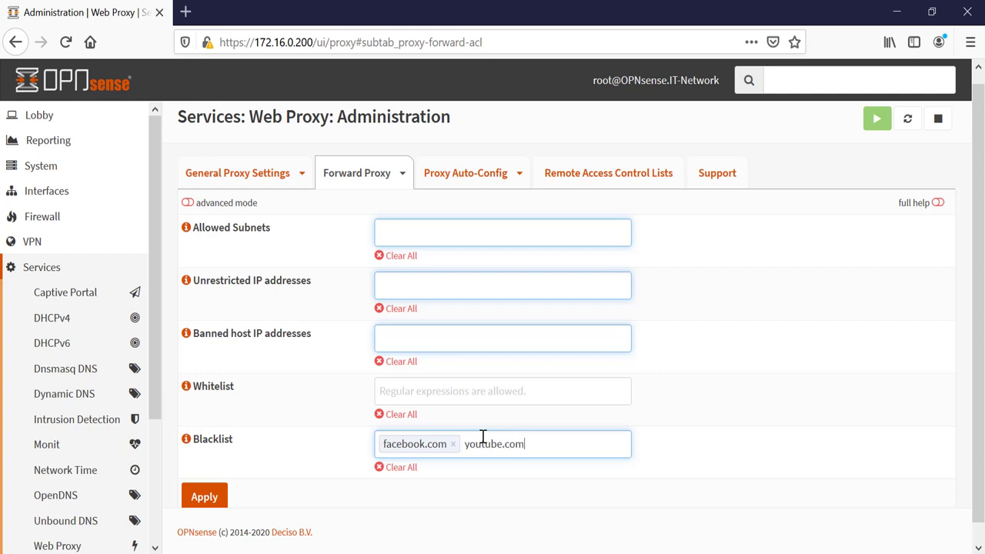
type("youtube.com")
key("Return")
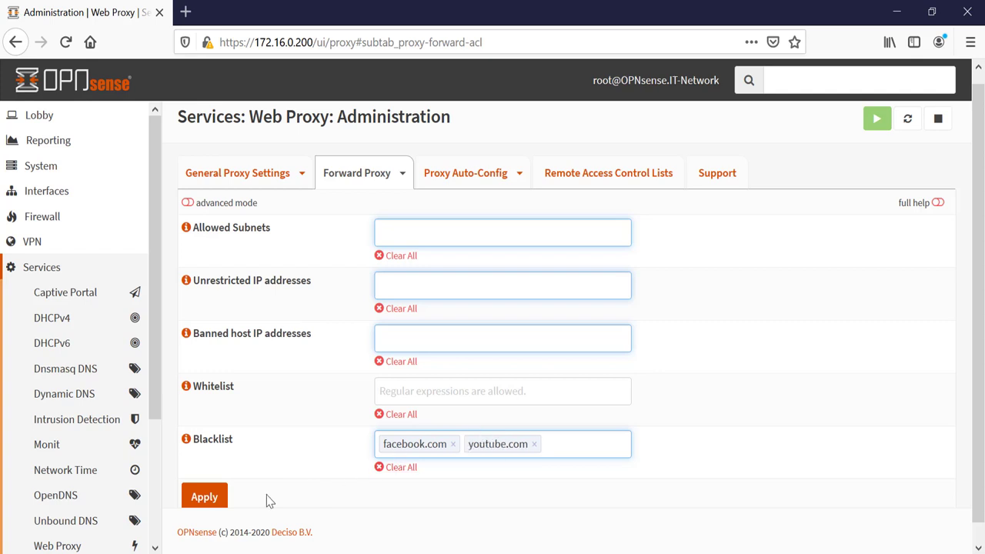
left_click(218, 499)
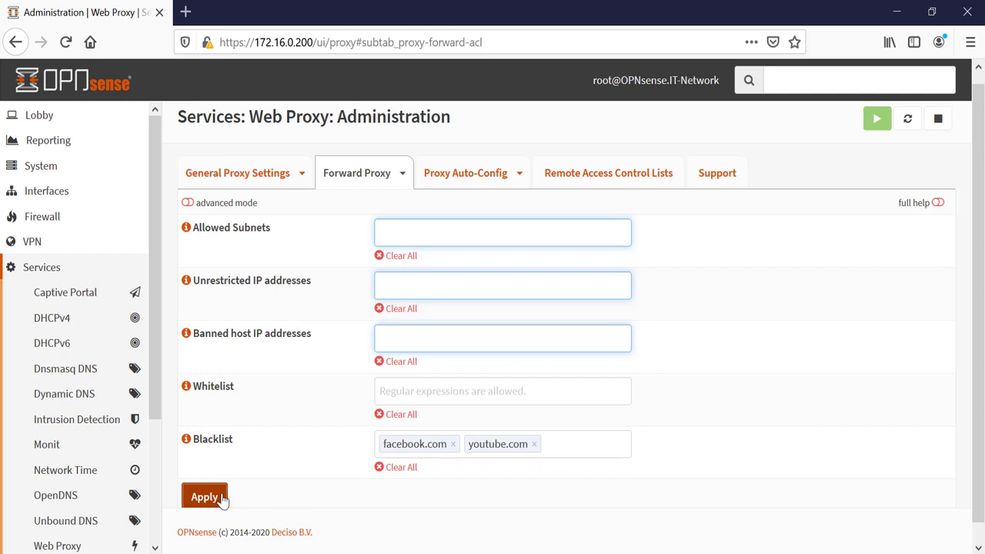
Step: Verify youtube.com is denied in a new tab, then return to the OPNsense tab
left_click(185, 11)
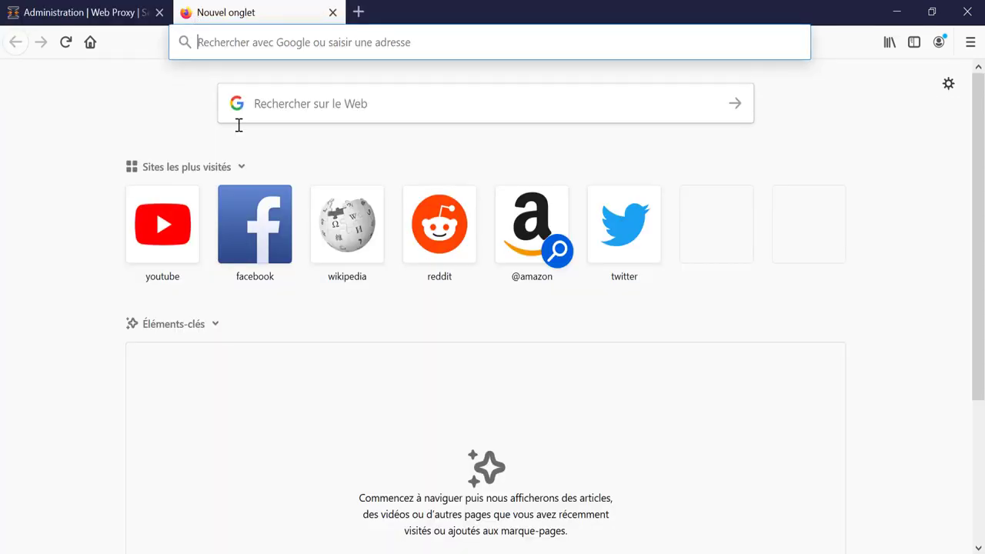
left_click(183, 215)
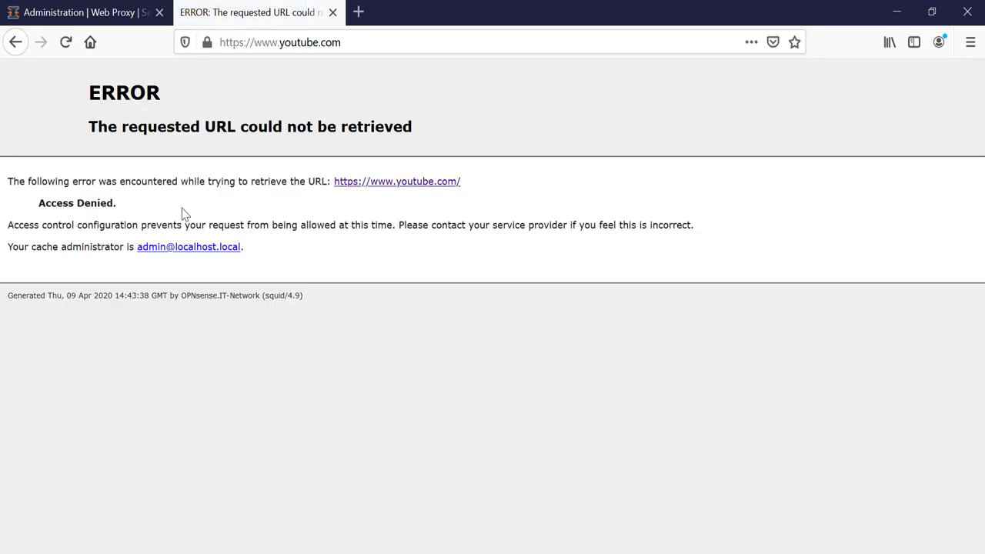
left_click(128, 7)
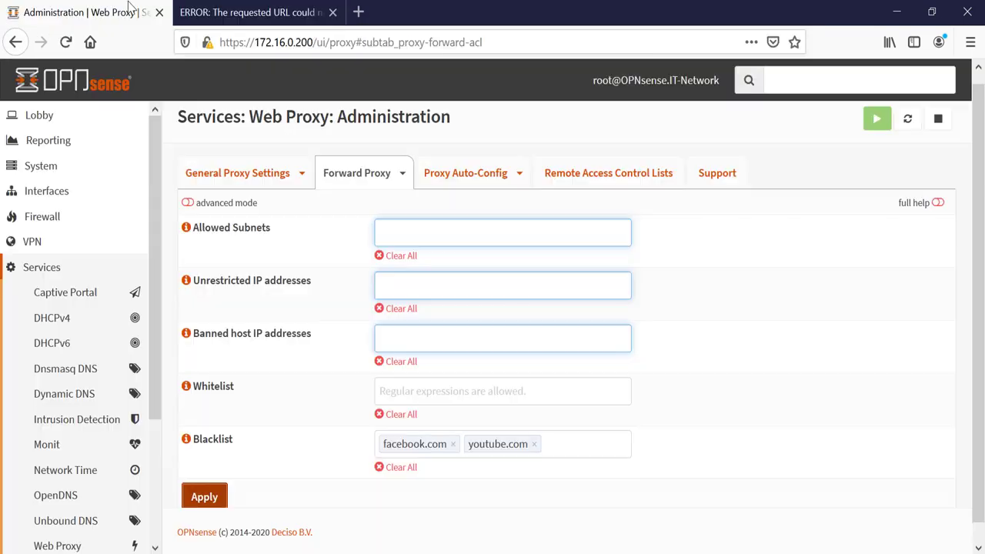